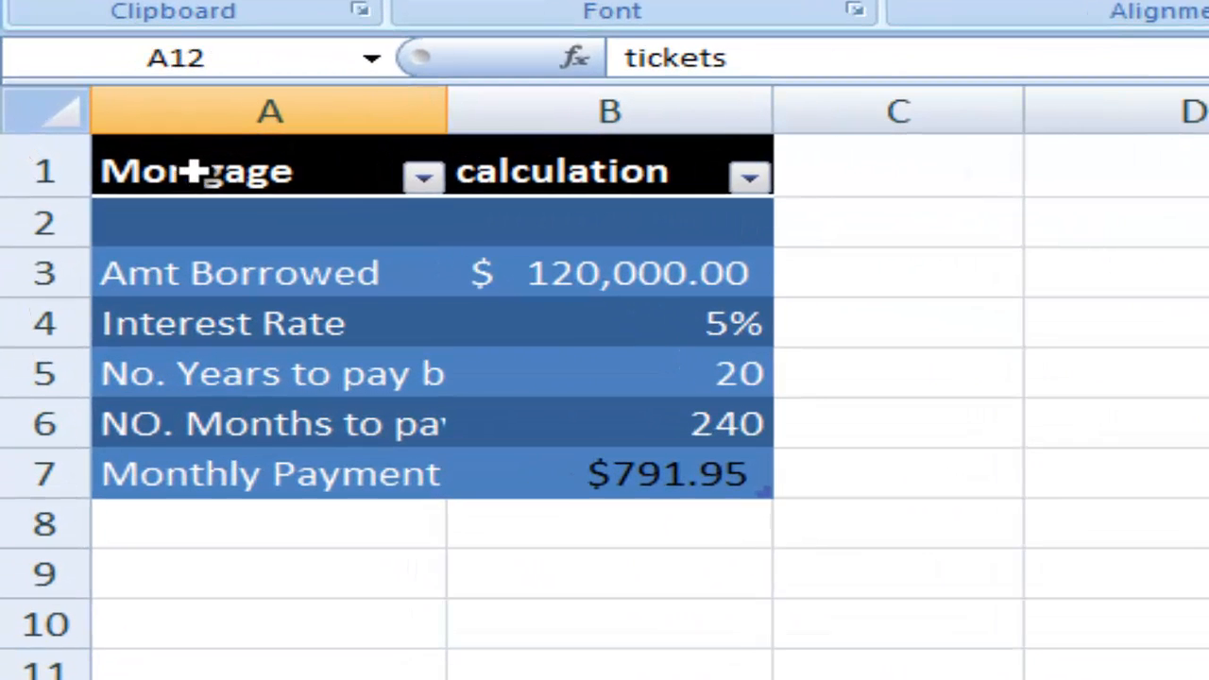
- Format the mortgage calculation range A1:B7 as a table in the dark blue style and fit column A's width to its labels
{"action": "left_click", "coordinate": [67, 141]}
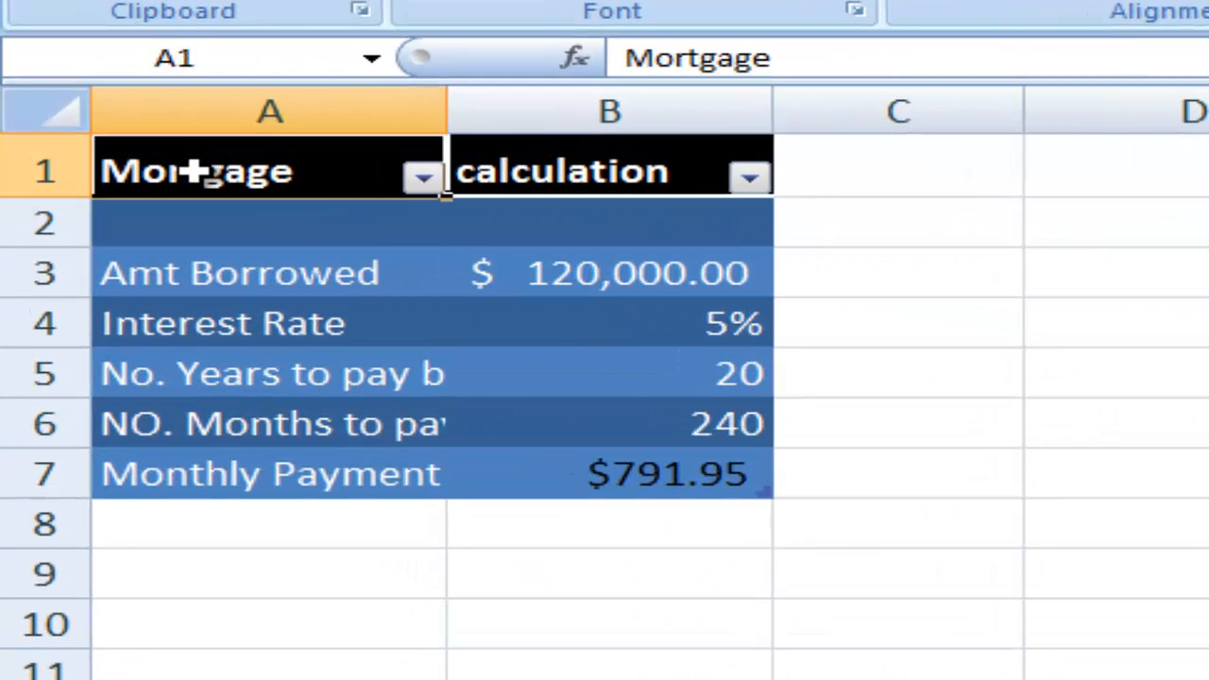
{"action": "left_click_drag", "start_coordinate": [650, 451], "coordinate": [299, 182]}
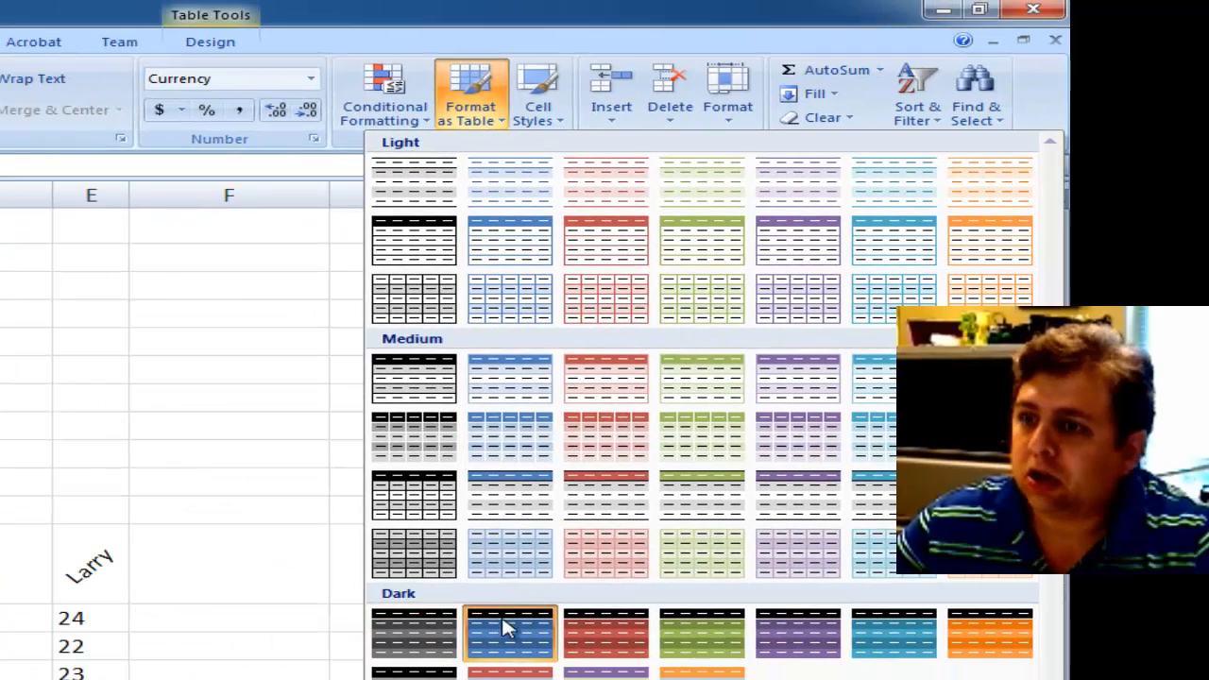
{"action": "left_click", "coordinate": [505, 628]}
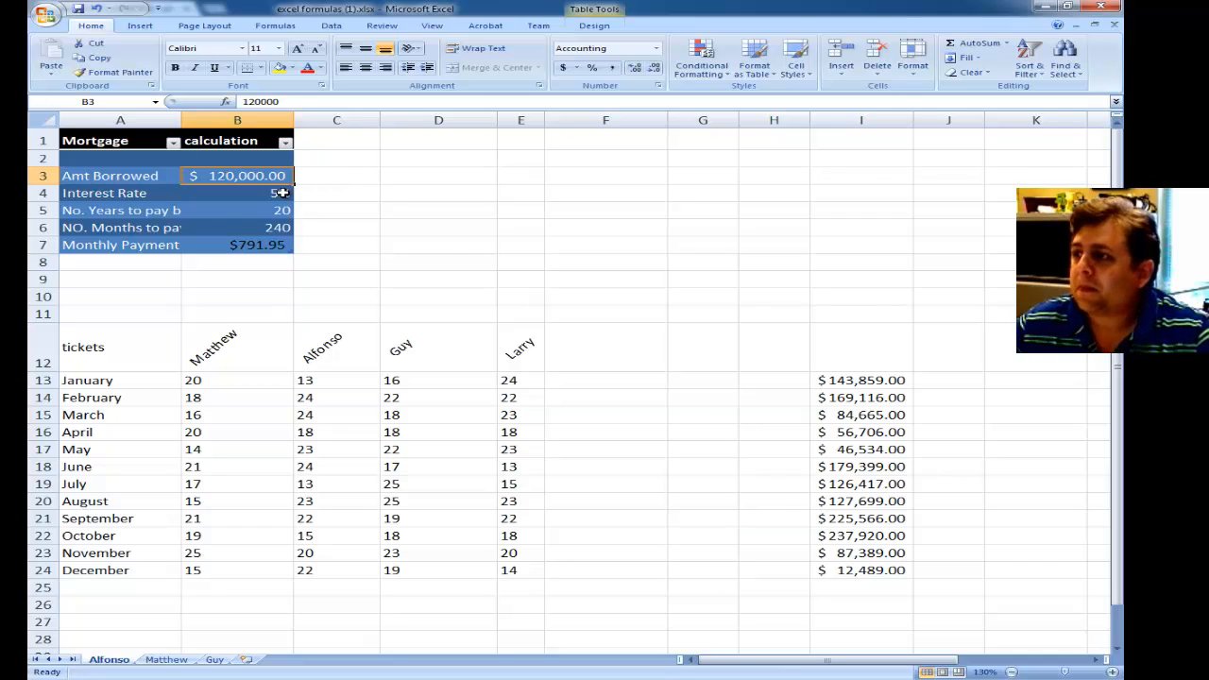
{"action": "double_click", "coordinate": [182, 124]}
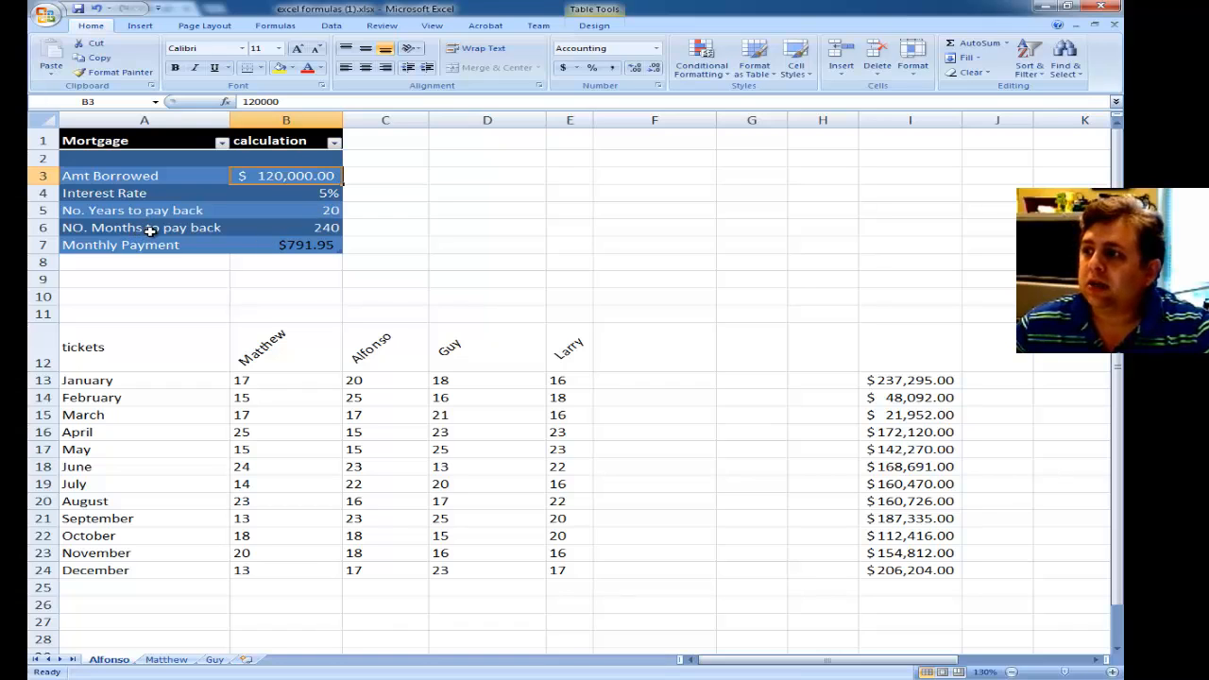
- Examine the formulas behind the number of months to pay back and the monthly payment
{"action": "left_click", "coordinate": [322, 228]}
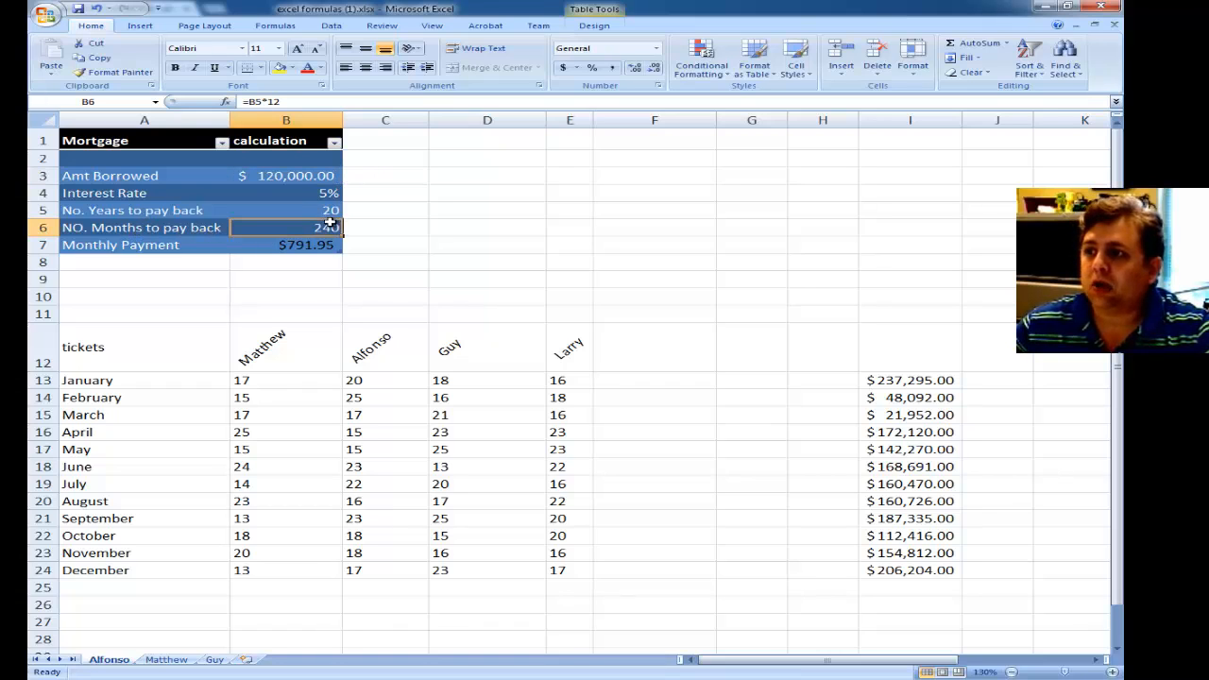
{"action": "left_click", "coordinate": [315, 211]}
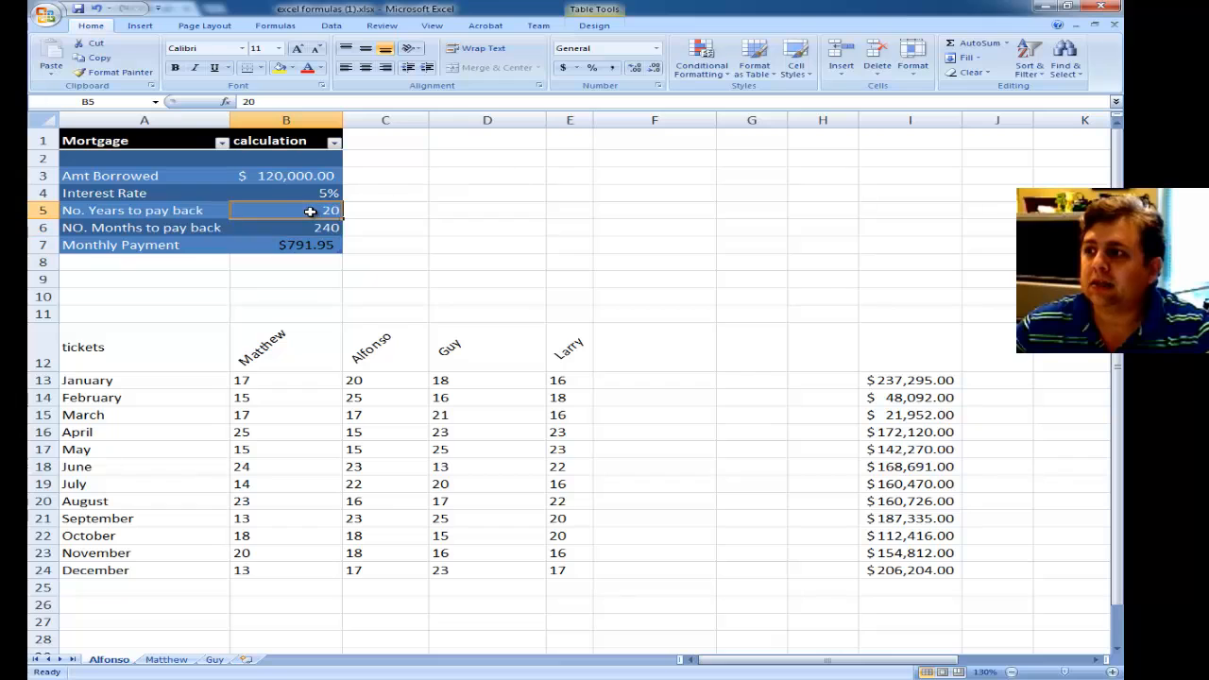
{"action": "left_click", "coordinate": [321, 228]}
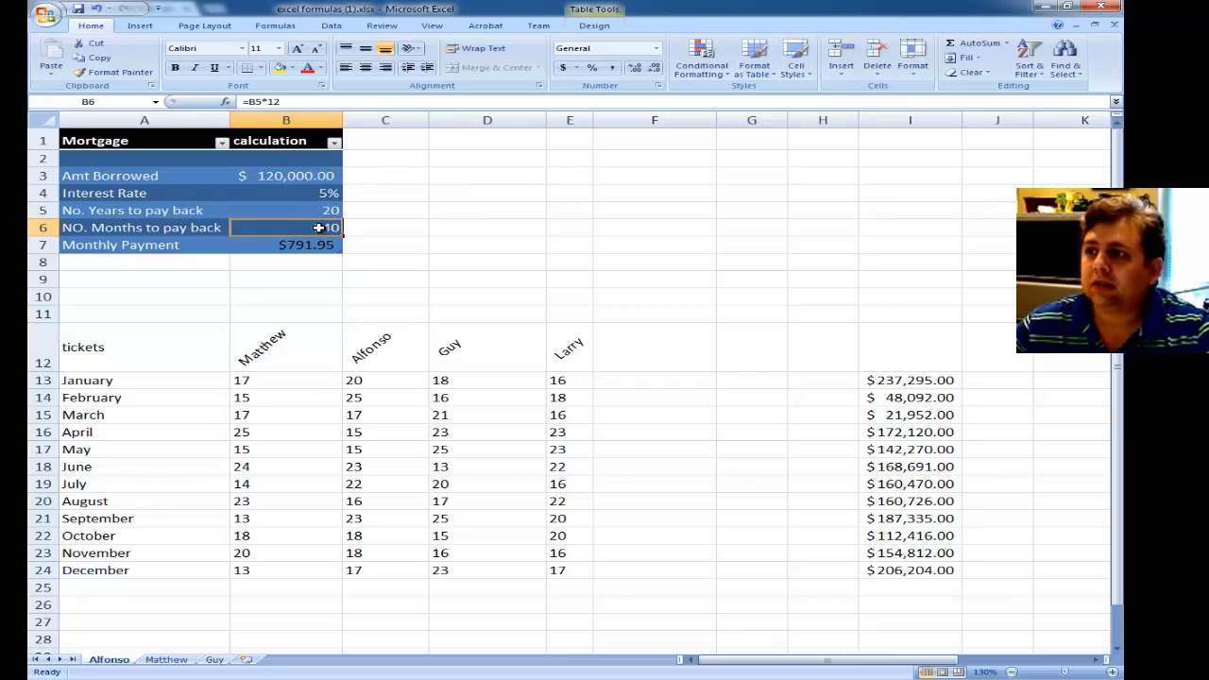
{"action": "triple_click", "coordinate": [287, 101]}
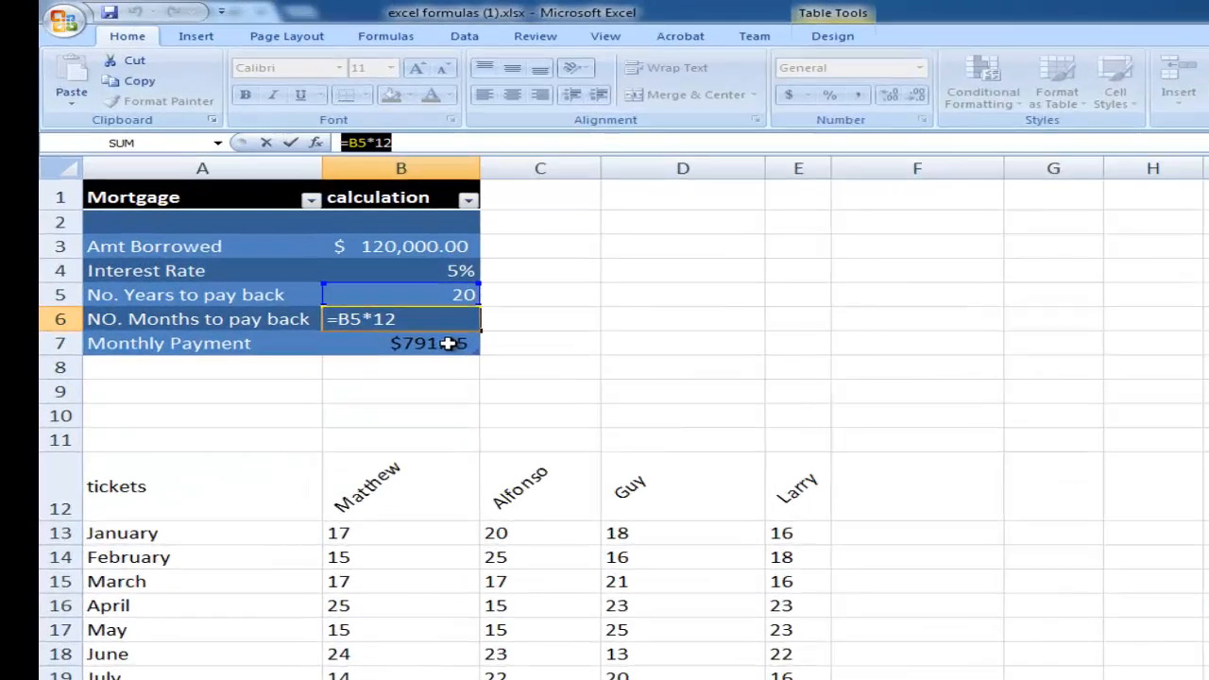
{"action": "left_click", "coordinate": [319, 244]}
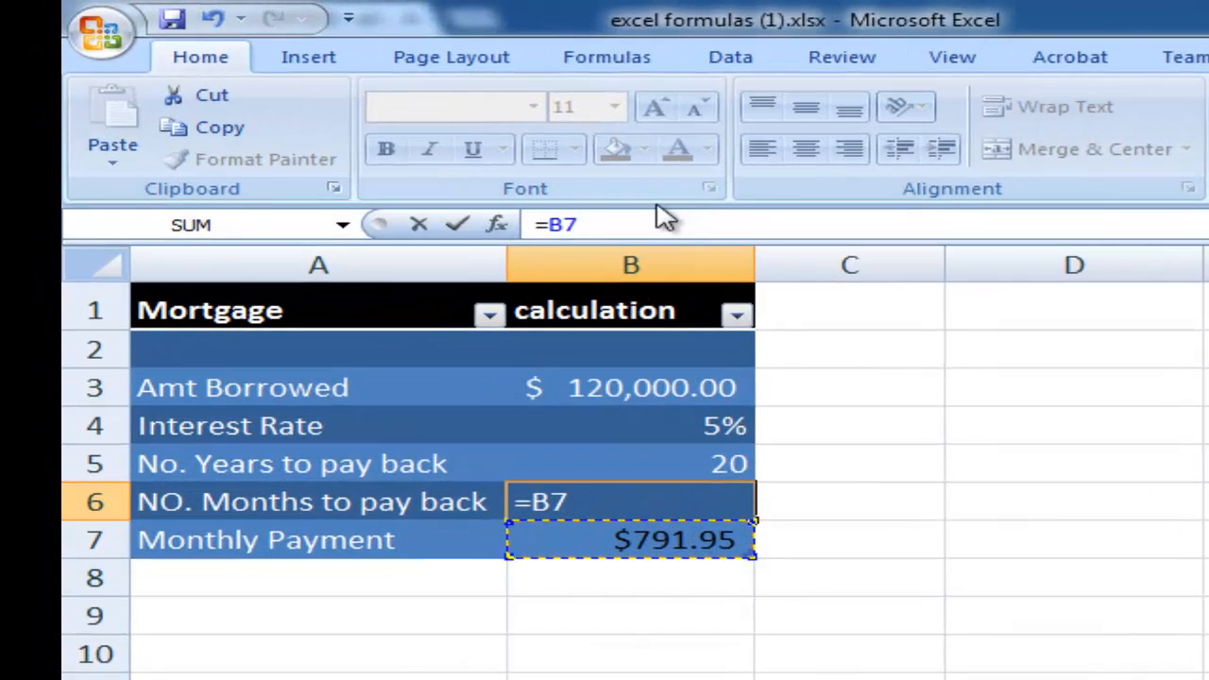
{"action": "key", "text": "Escape"}
{"action": "left_click", "coordinate": [408, 251]}
{"action": "left_click", "coordinate": [704, 542]}
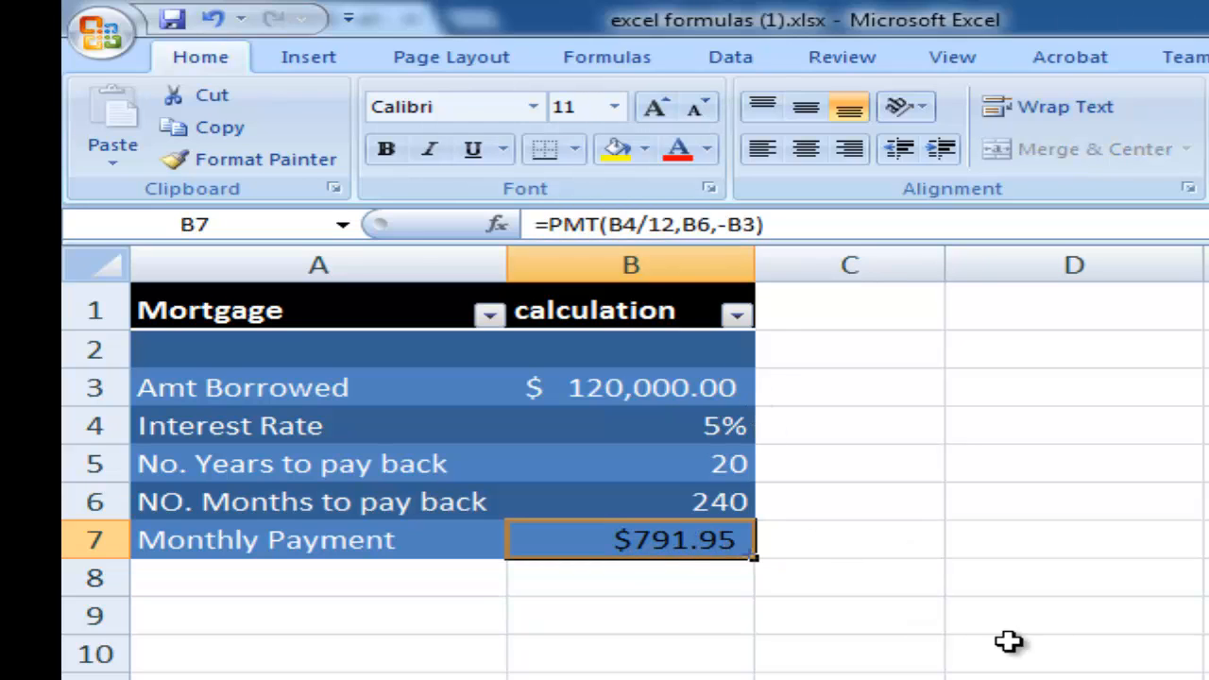
{"action": "left_click", "coordinate": [1032, 530]}
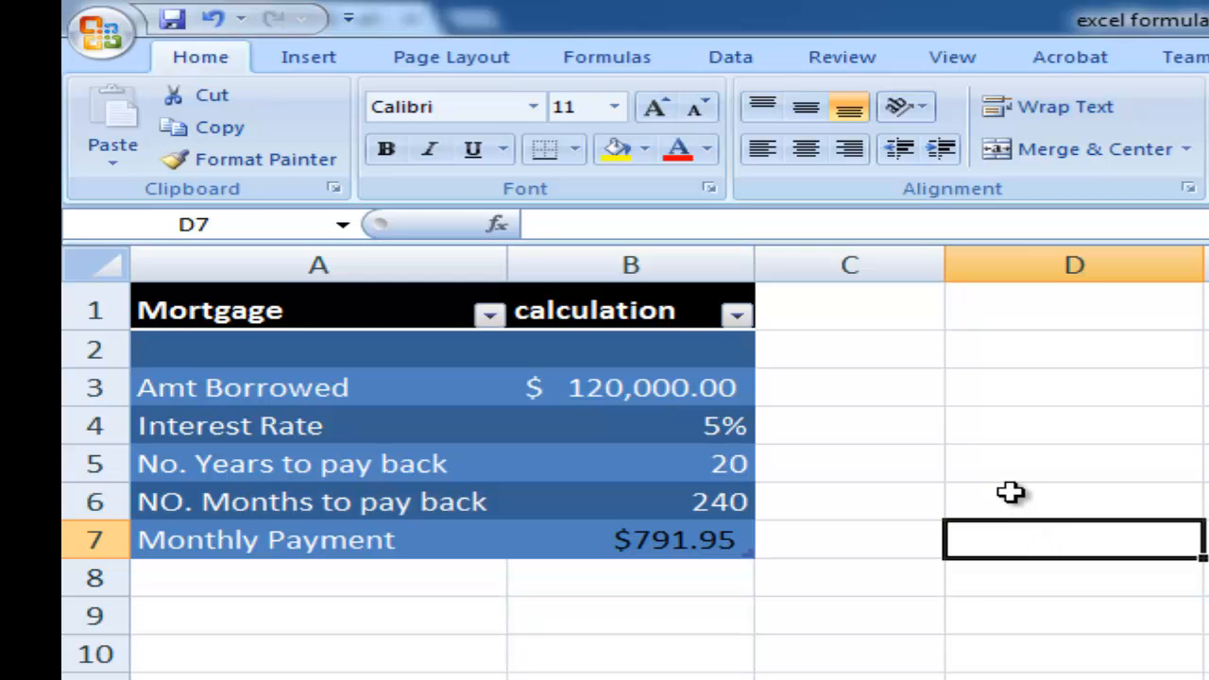
{"action": "type", "text": "="}
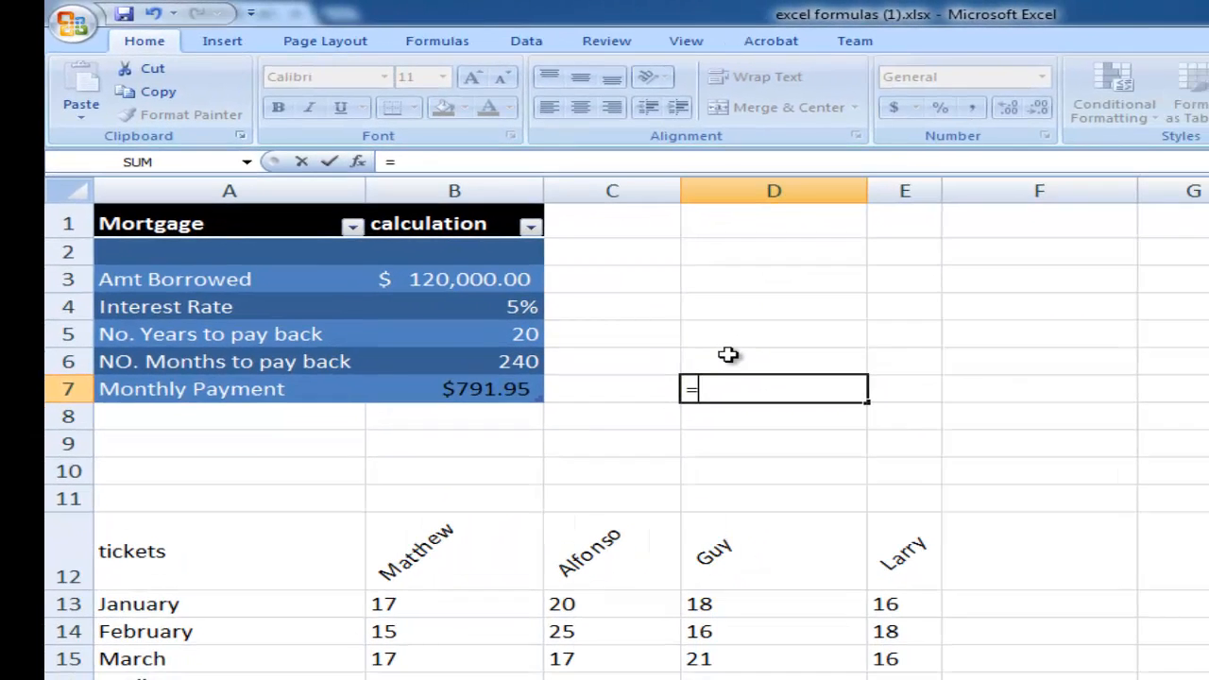
{"action": "type", "text": "pmt"}
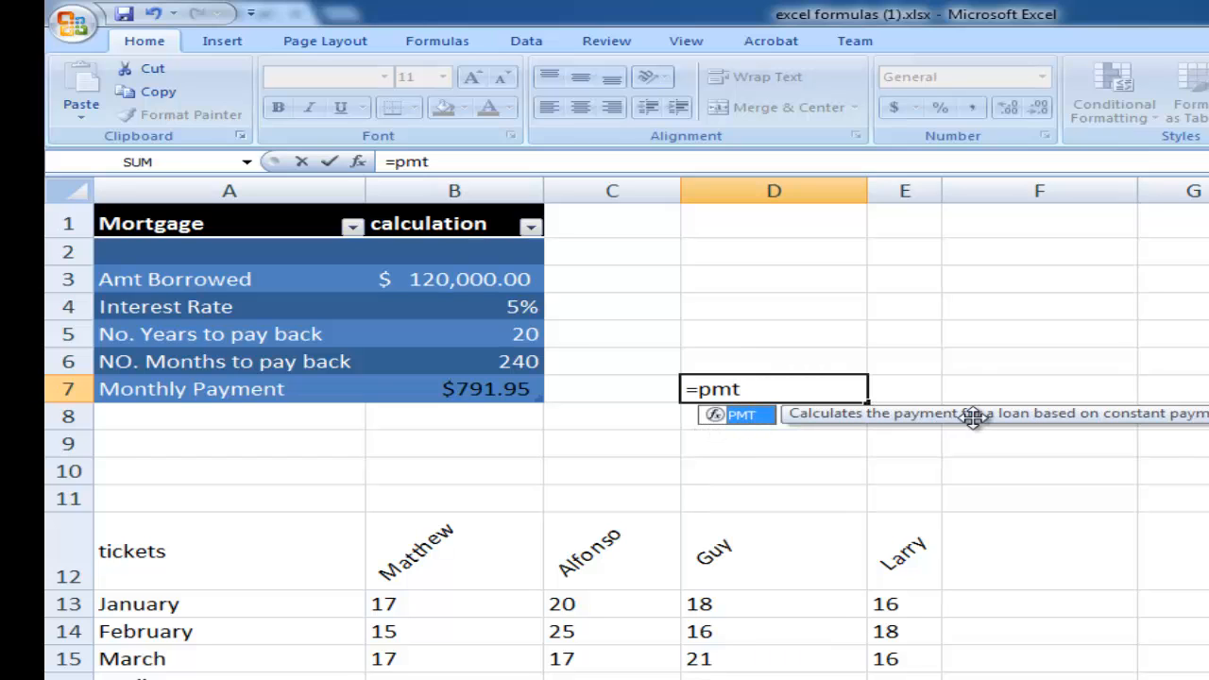
{"action": "double_click", "coordinate": [743, 415]}
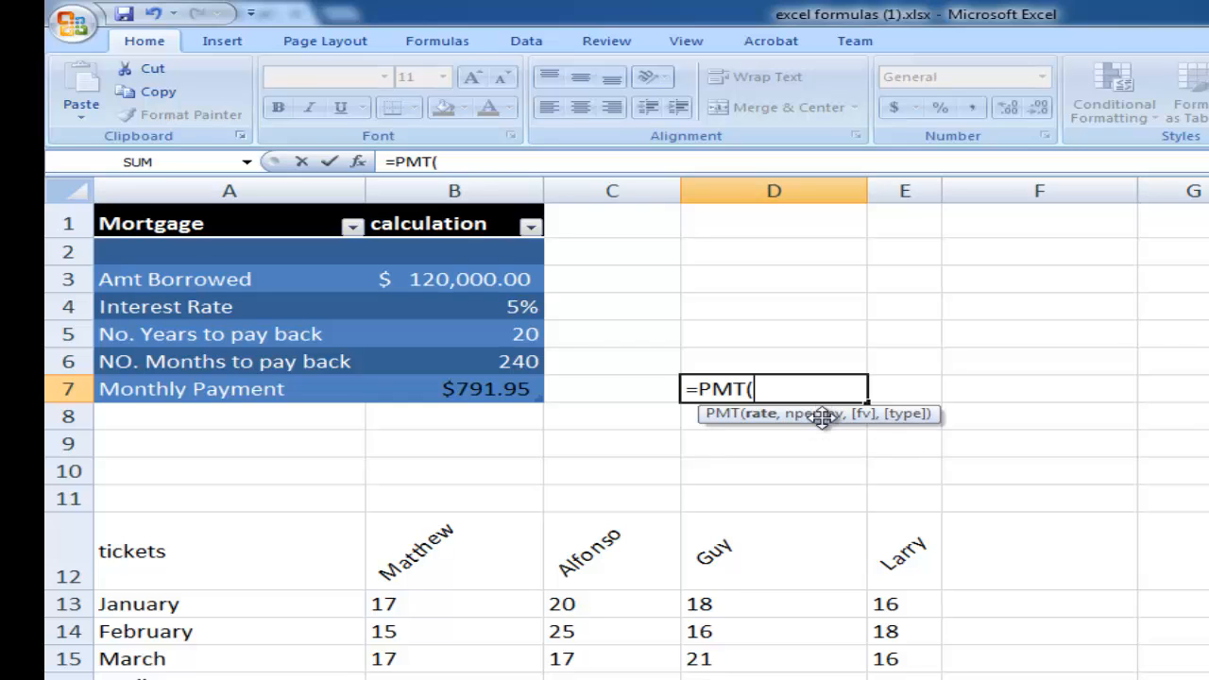
{"action": "key", "text": "Escape"}
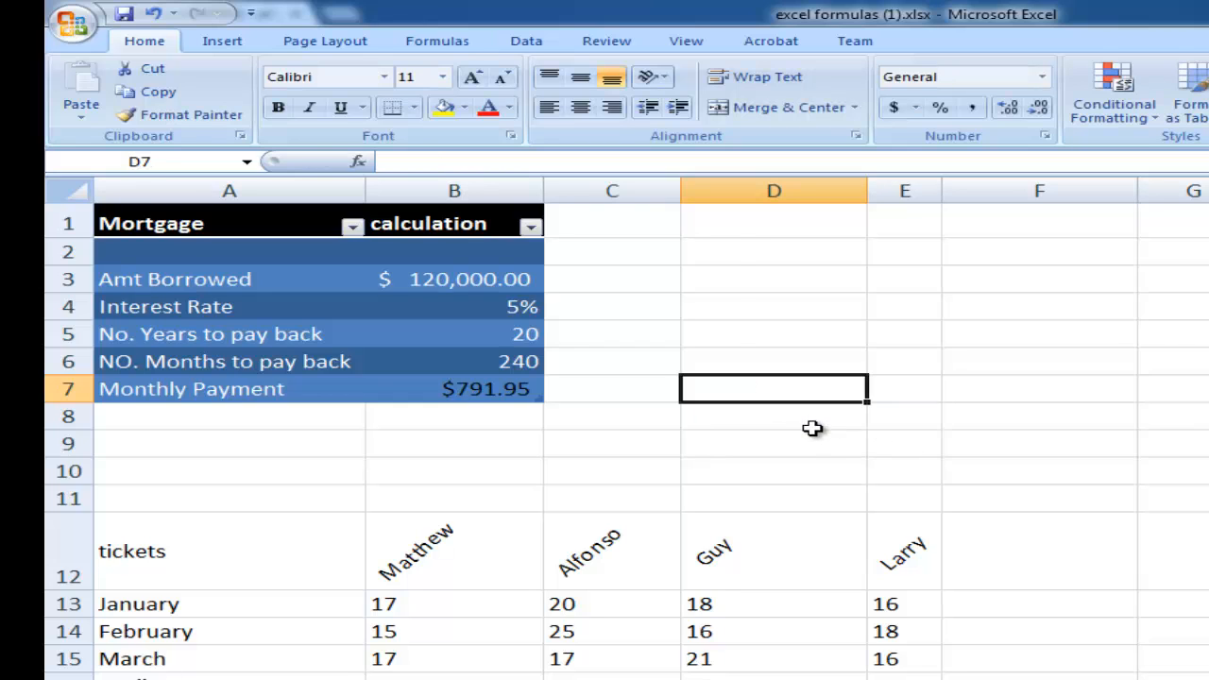
- Insert the financial function PMT in cell D7
{"action": "left_click", "coordinate": [788, 428]}
{"action": "left_click", "coordinate": [733, 386]}
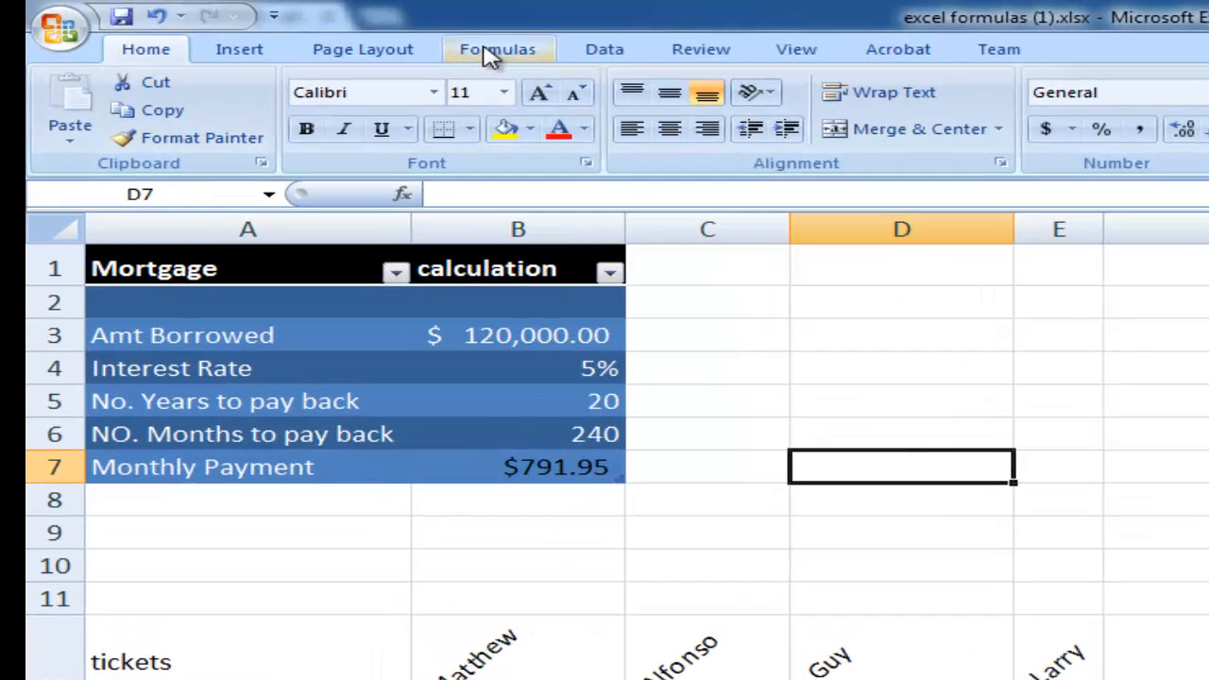
{"action": "left_click", "coordinate": [432, 42]}
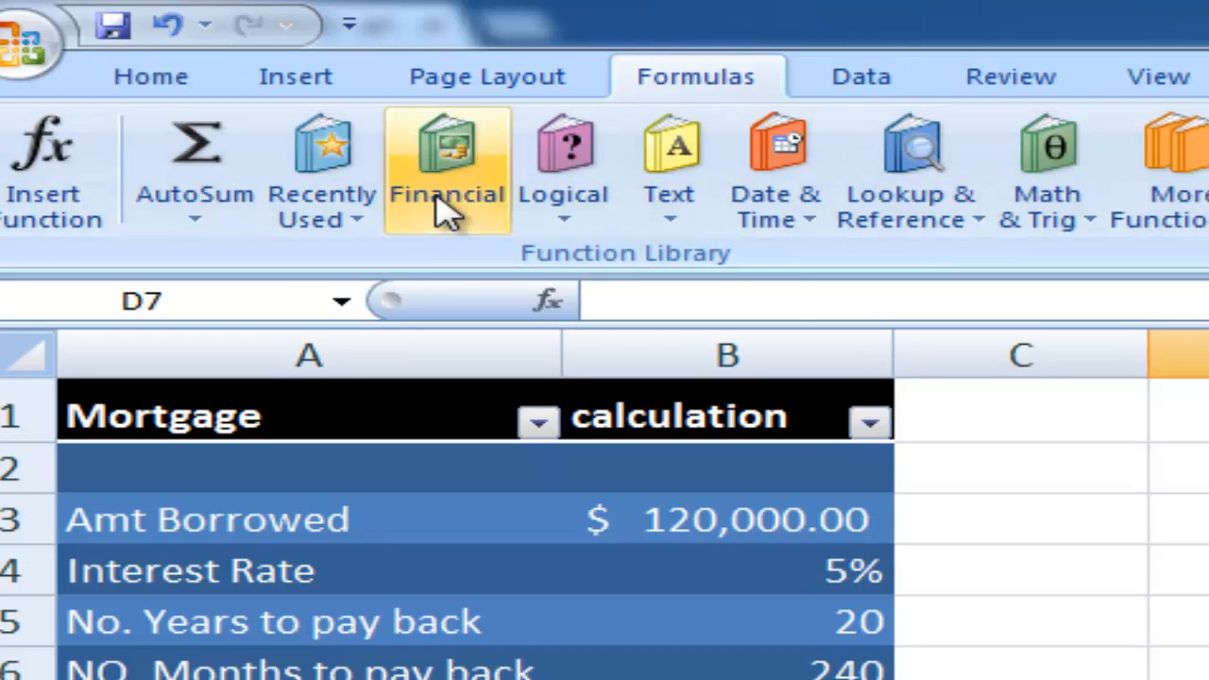
{"action": "left_click", "coordinate": [448, 209]}
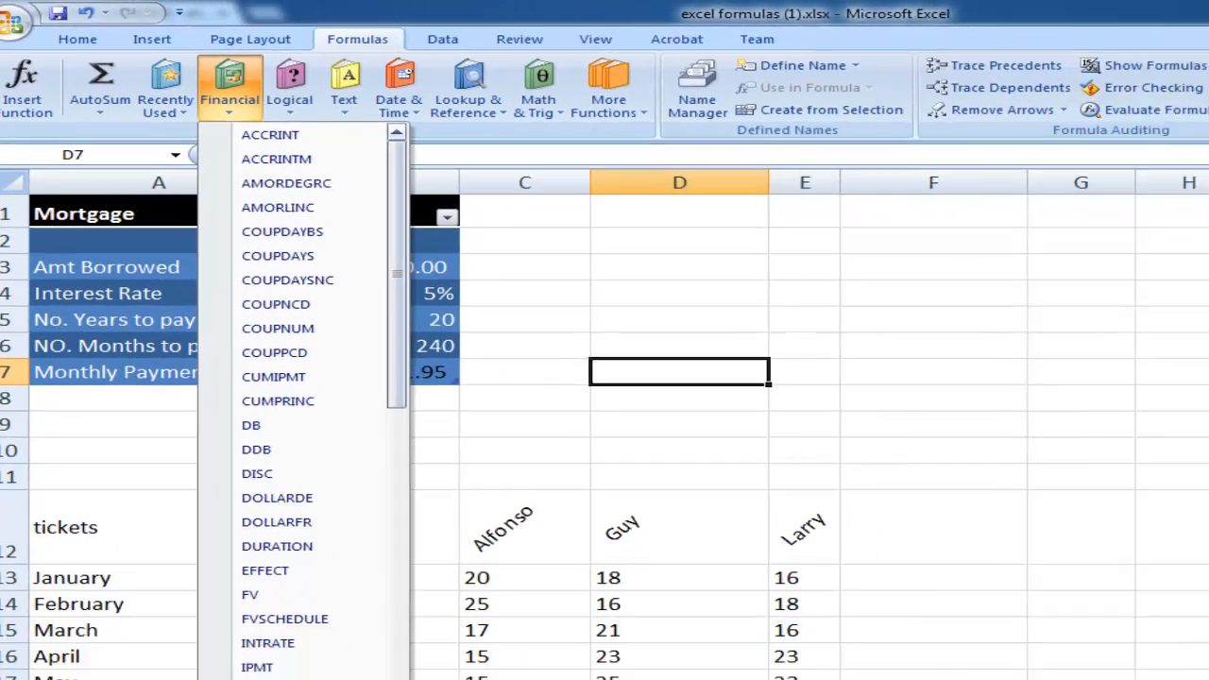
{"action": "scroll", "coordinate": [520, 661], "scroll_direction": "down", "scroll_amount": 8}
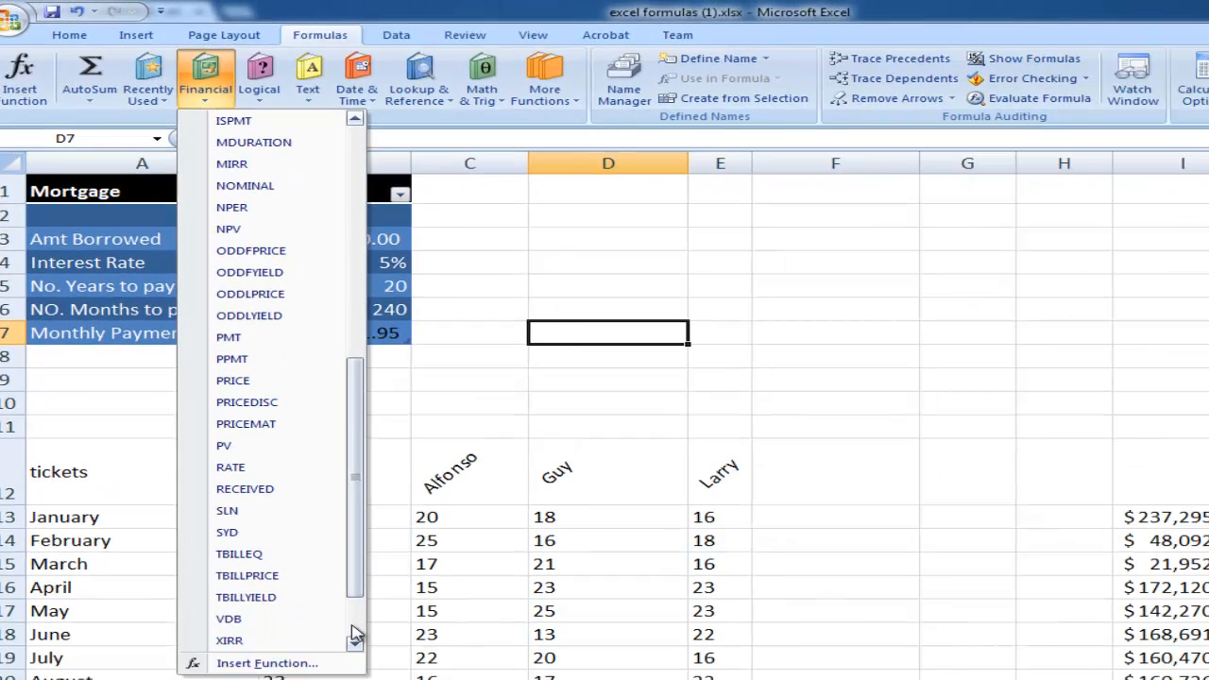
{"action": "left_click", "coordinate": [241, 340]}
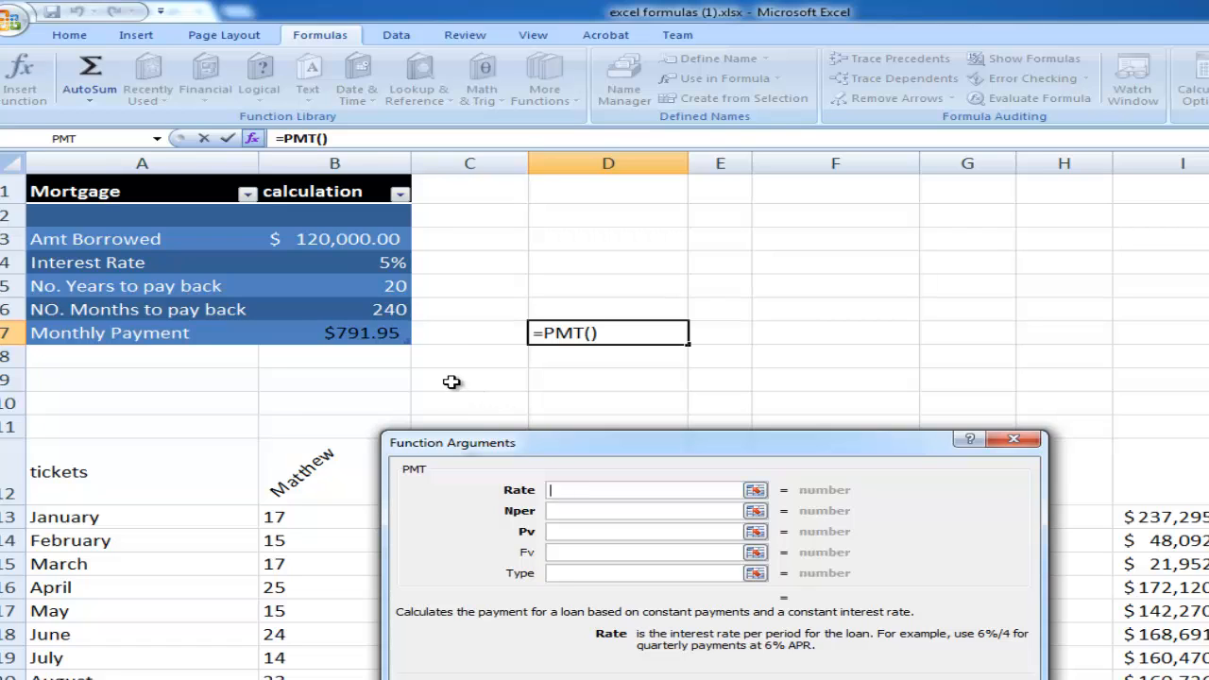
- Set the Rate argument of the PMT function to the interest rate cell divided by 12, B4/12
{"action": "left_click", "coordinate": [304, 262]}
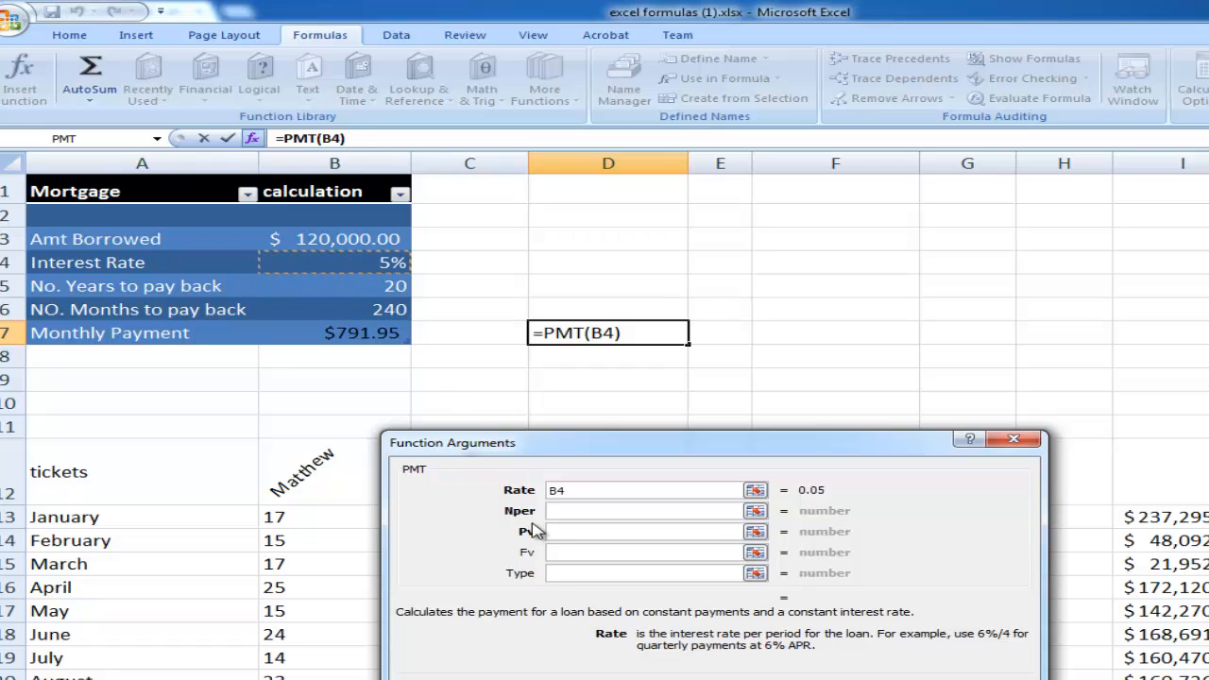
{"action": "type", "text": "*12"}
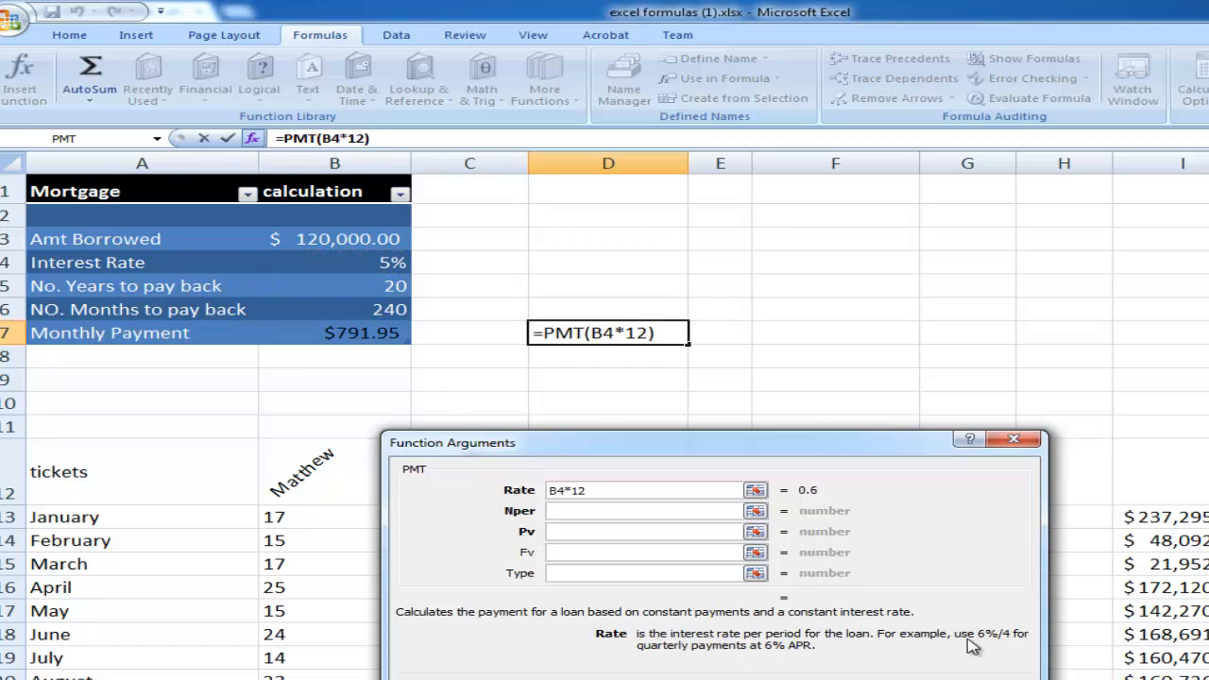
{"action": "left_click", "coordinate": [573, 490]}
{"action": "key", "text": "BackSpace"}
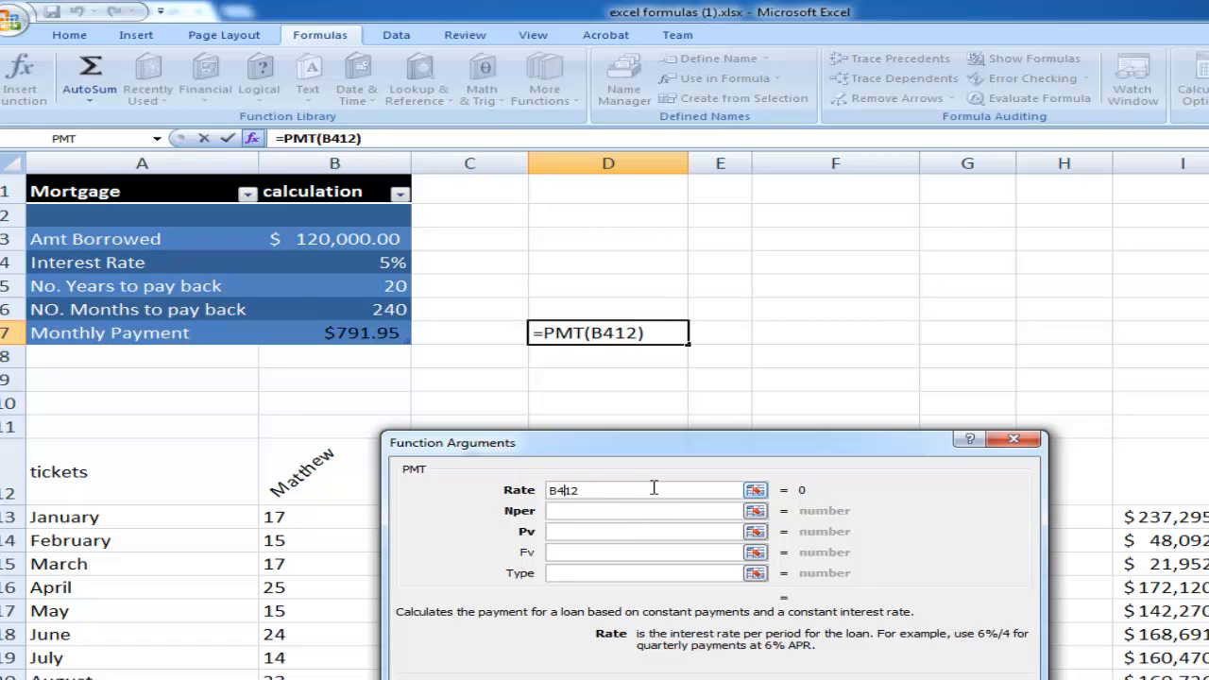
{"action": "type", "text": "/"}
- Set Nper to B6 and Pv to B3, leave Fv and Type empty, and complete the PMT function
{"action": "left_click", "coordinate": [651, 507]}
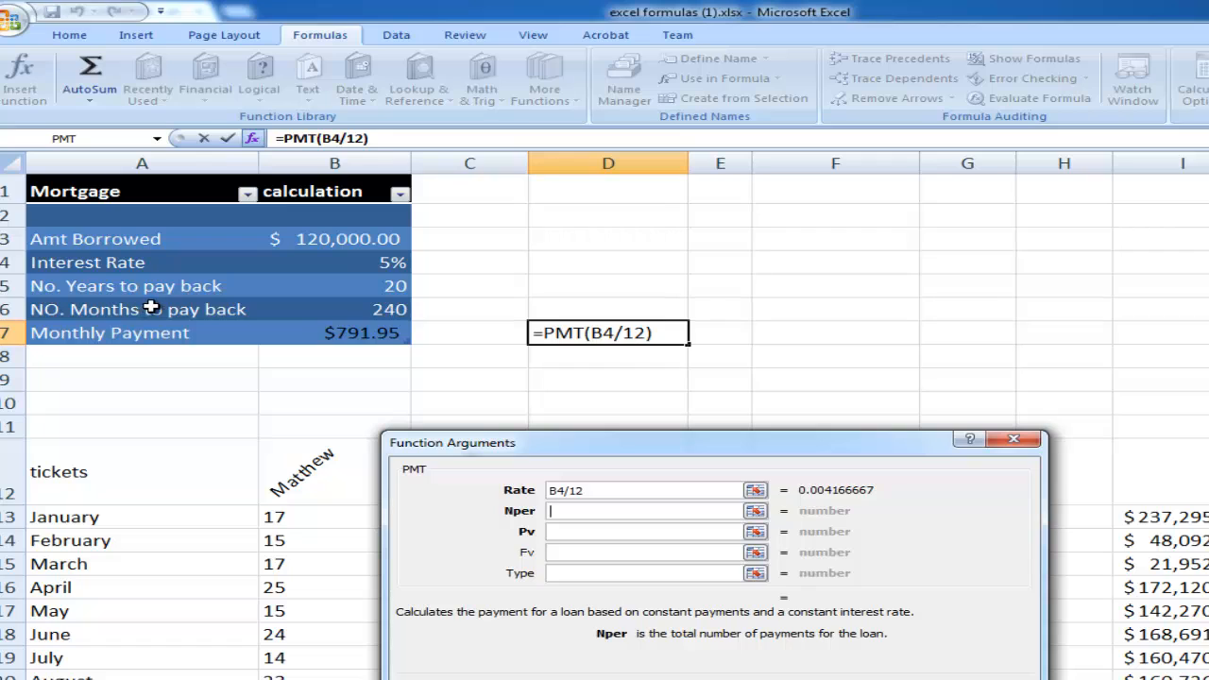
{"action": "left_click", "coordinate": [364, 311]}
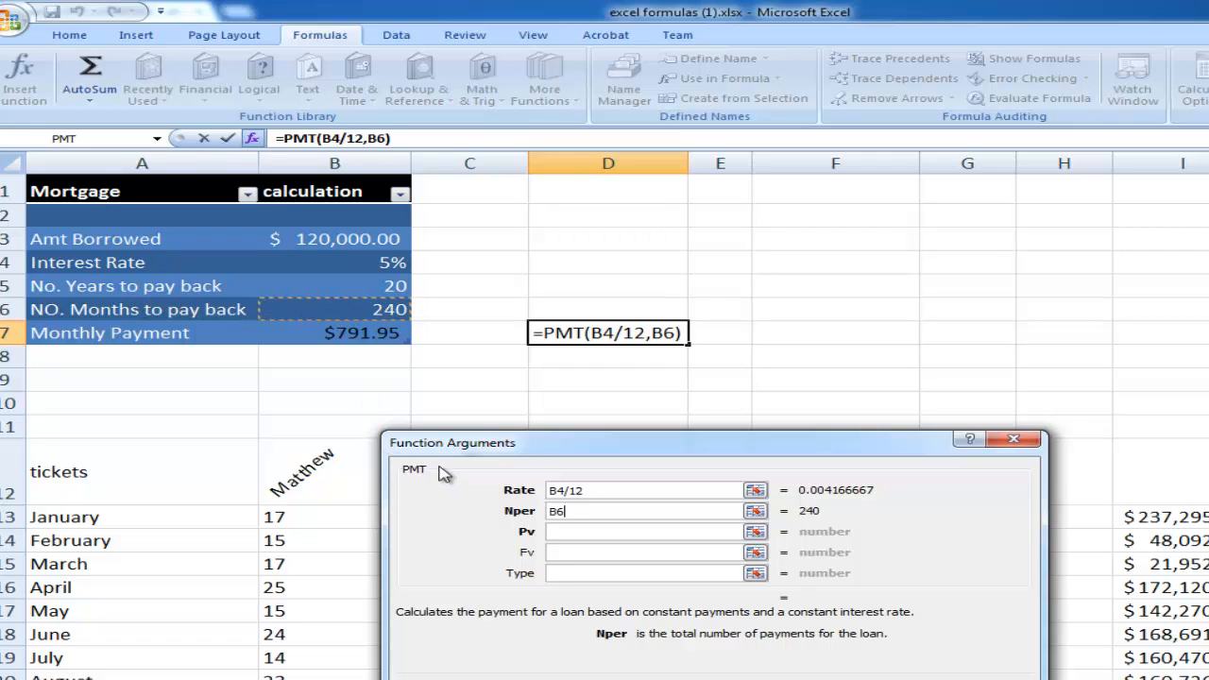
{"action": "left_click", "coordinate": [560, 533]}
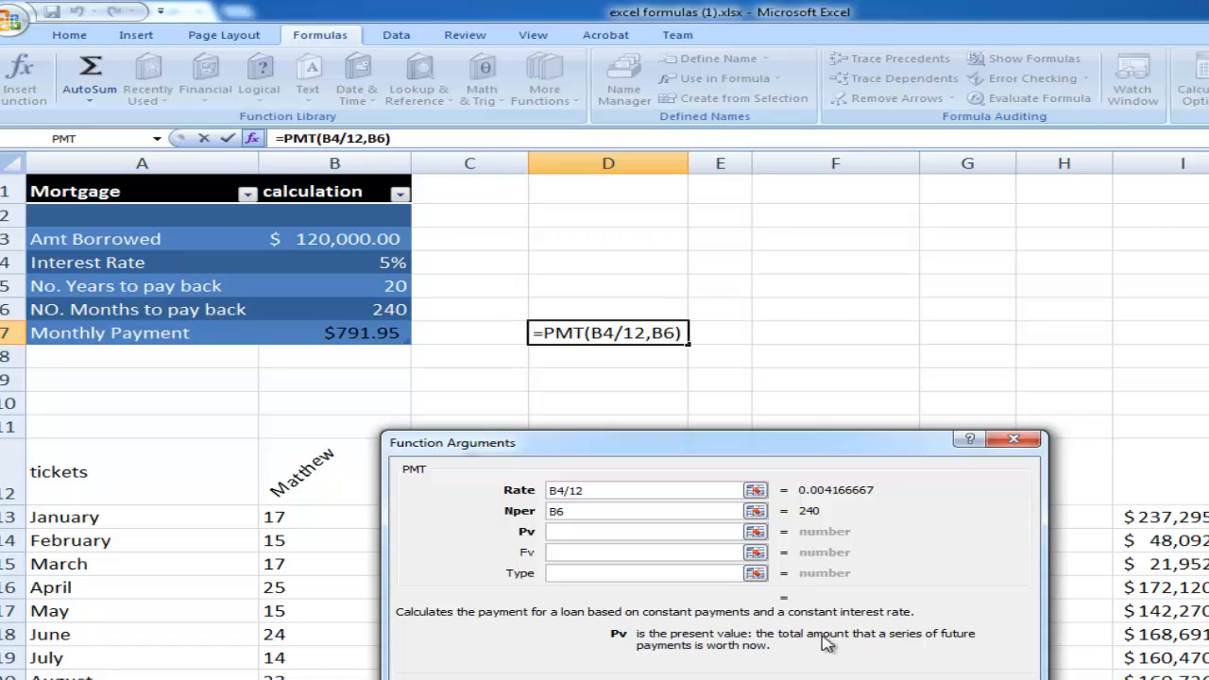
{"action": "left_click", "coordinate": [342, 239]}
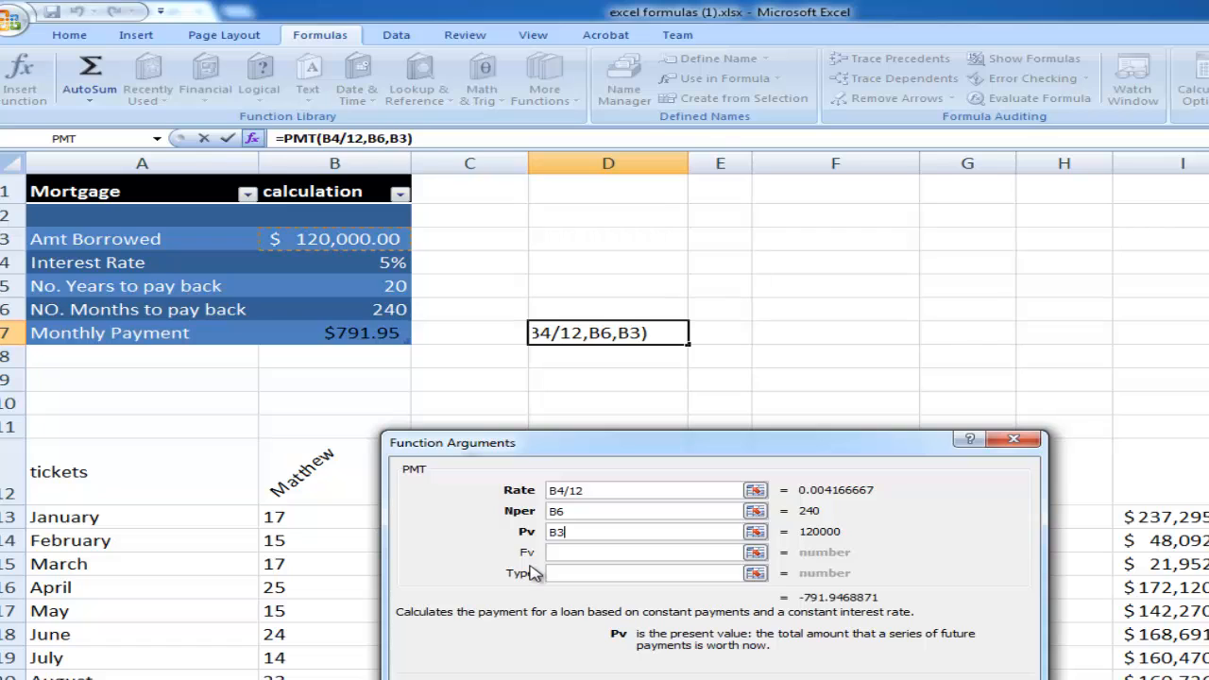
{"action": "left_click", "coordinate": [587, 555]}
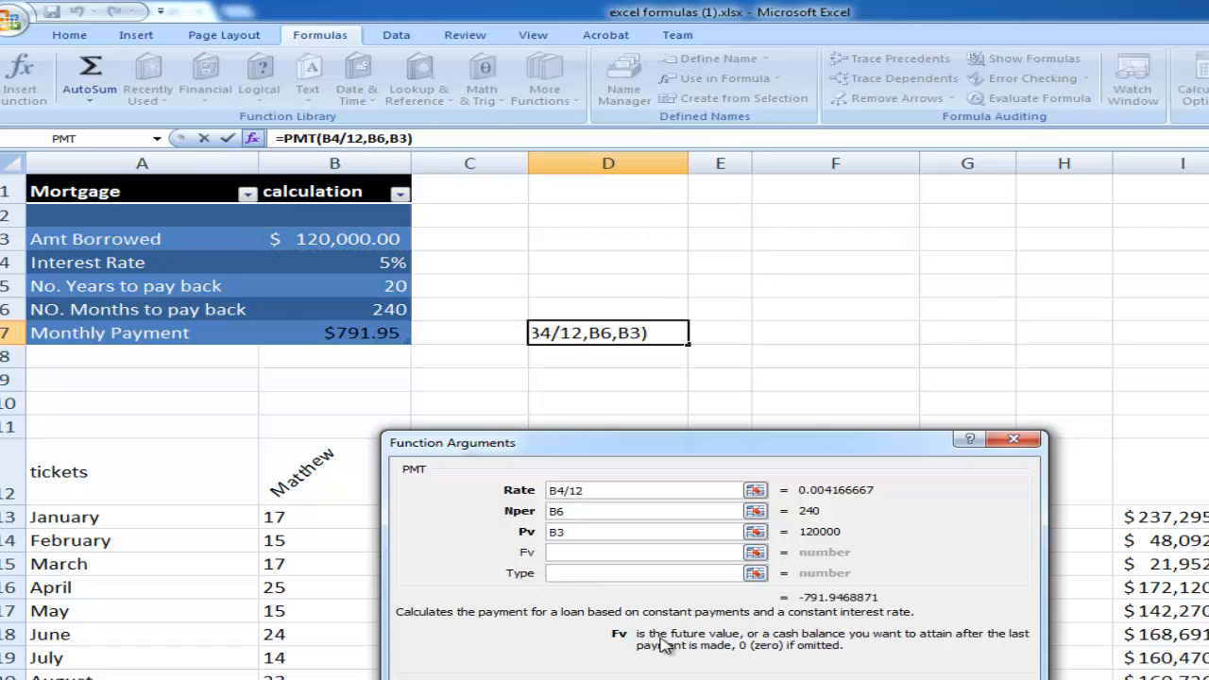
{"action": "left_click", "coordinate": [593, 573]}
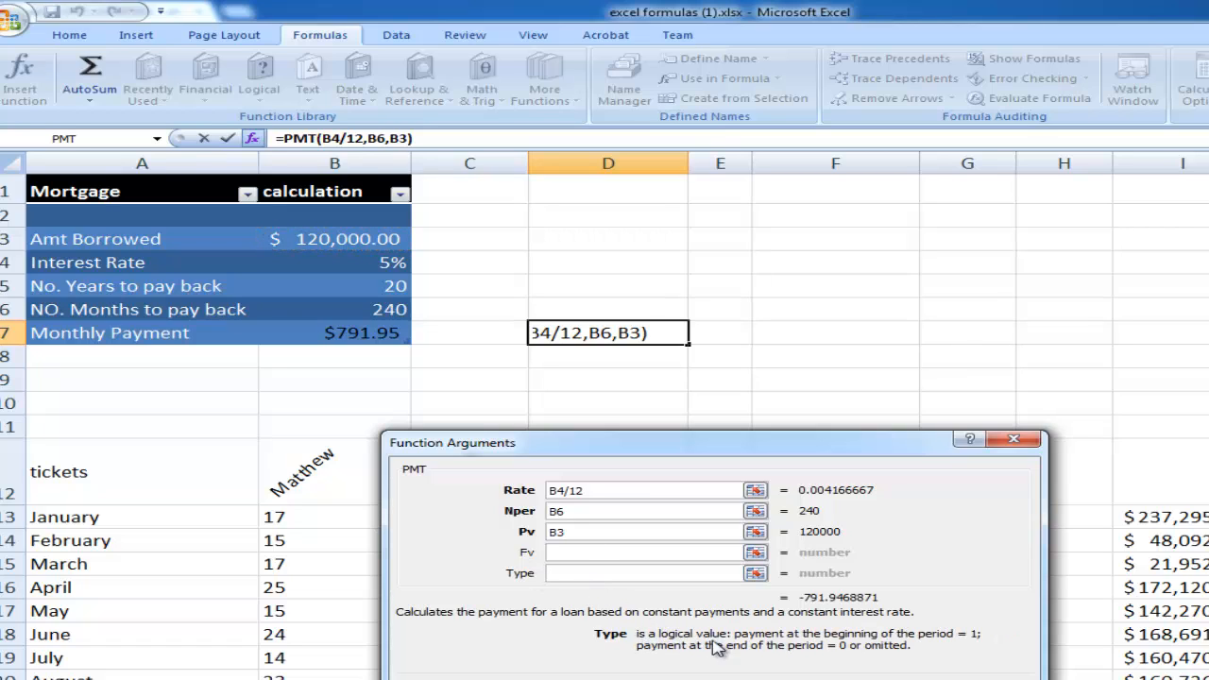
{"action": "key", "text": "Return"}
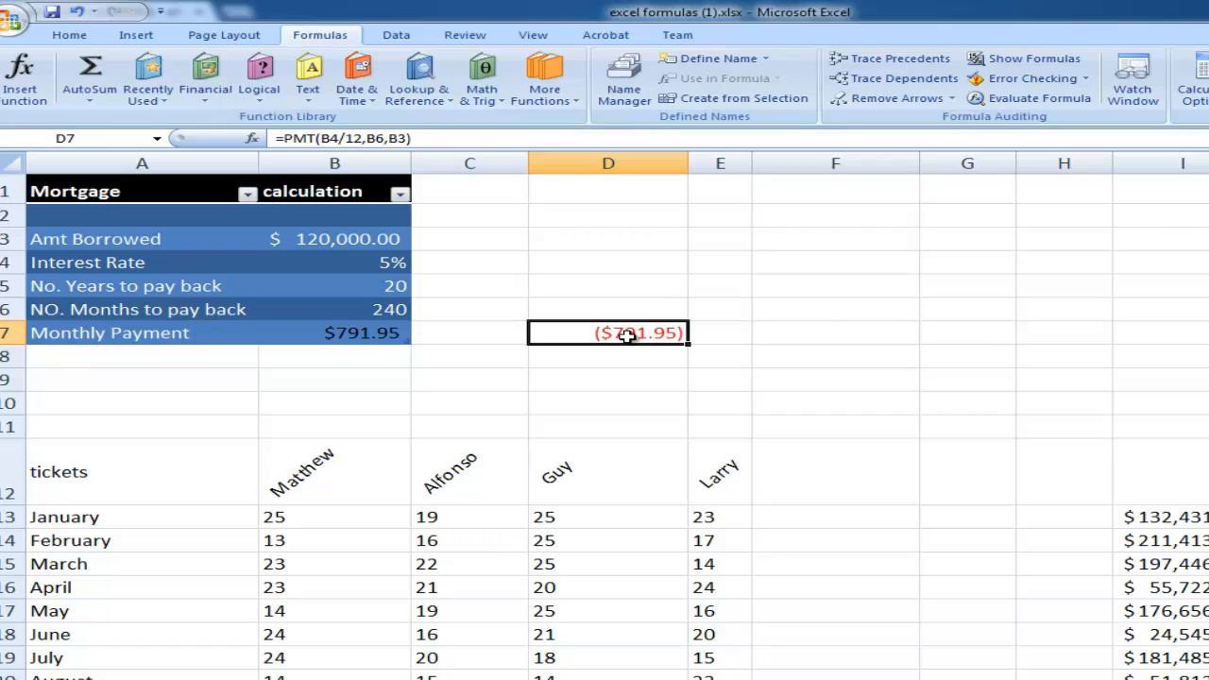
- Compare the PMT formula in B7 with the one in D7, checking the sign of the Pv argument
{"action": "left_click", "coordinate": [362, 329]}
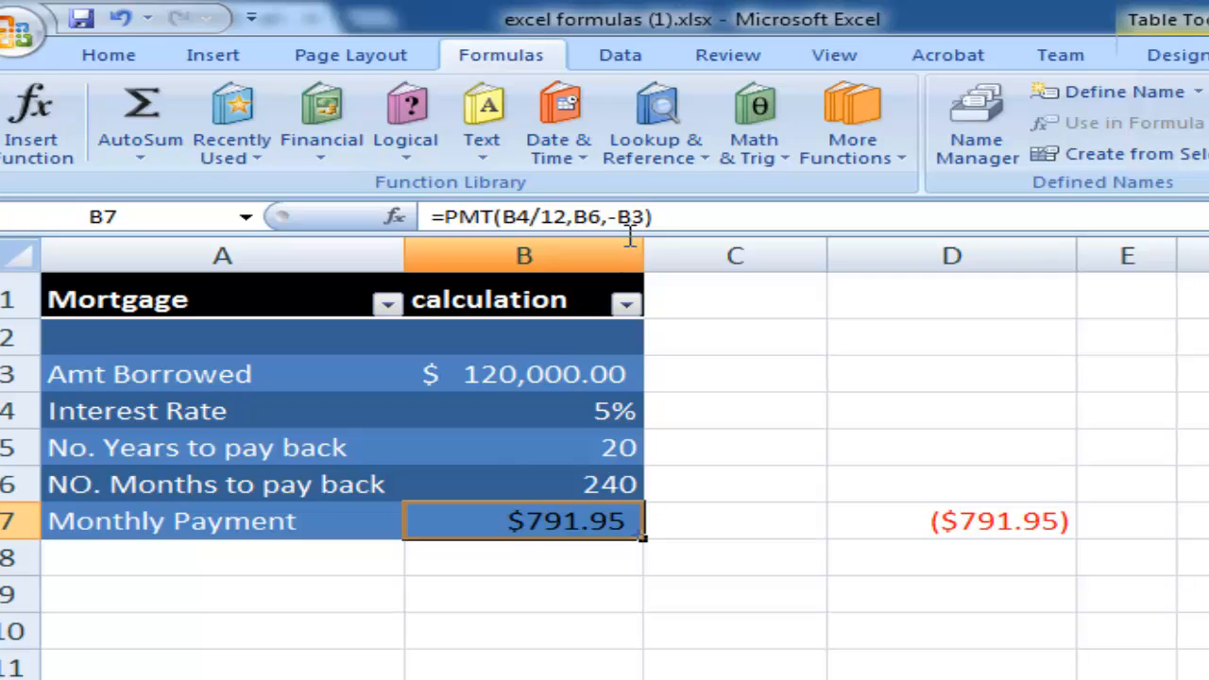
{"action": "left_click", "coordinate": [877, 513]}
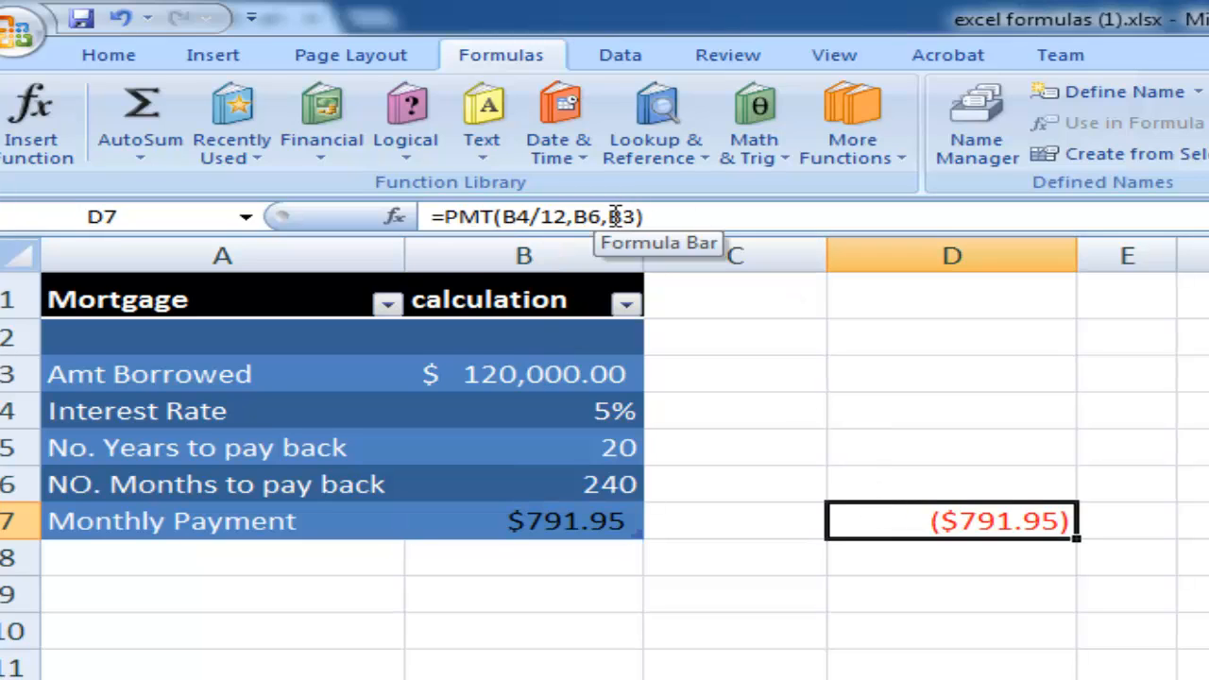
{"action": "left_click", "coordinate": [590, 524]}
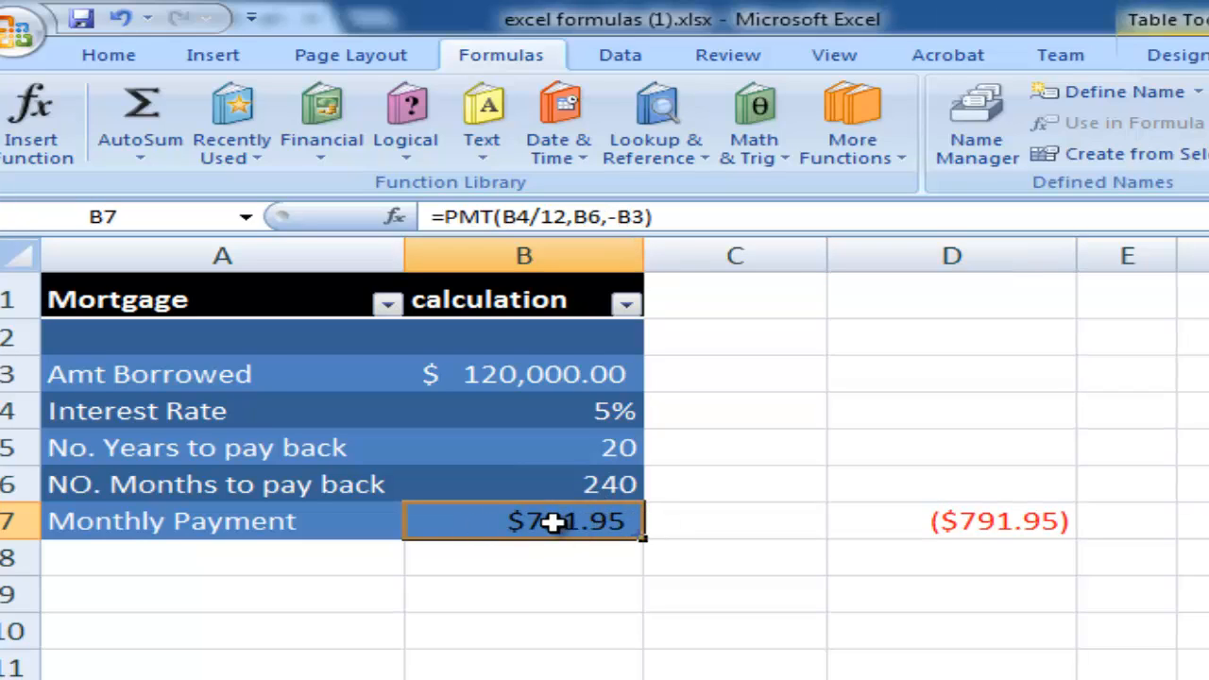
{"action": "left_click", "coordinate": [926, 521]}
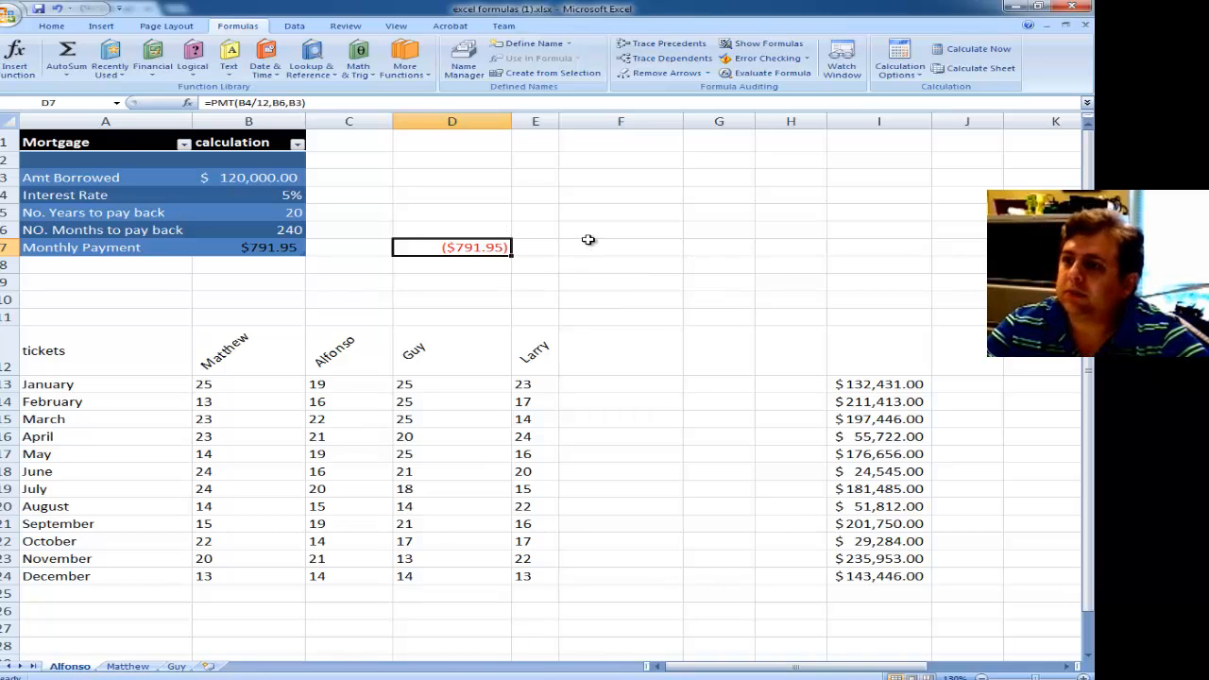
{"action": "left_click", "coordinate": [422, 194]}
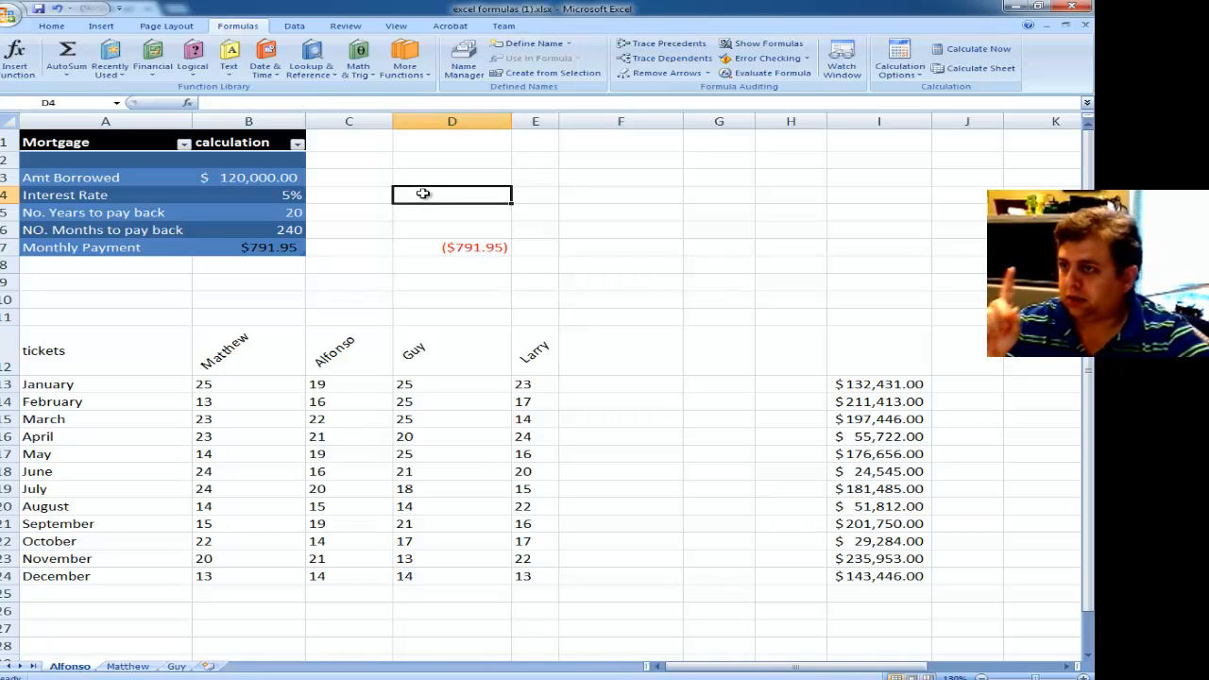
{"action": "left_click", "coordinate": [461, 140]}
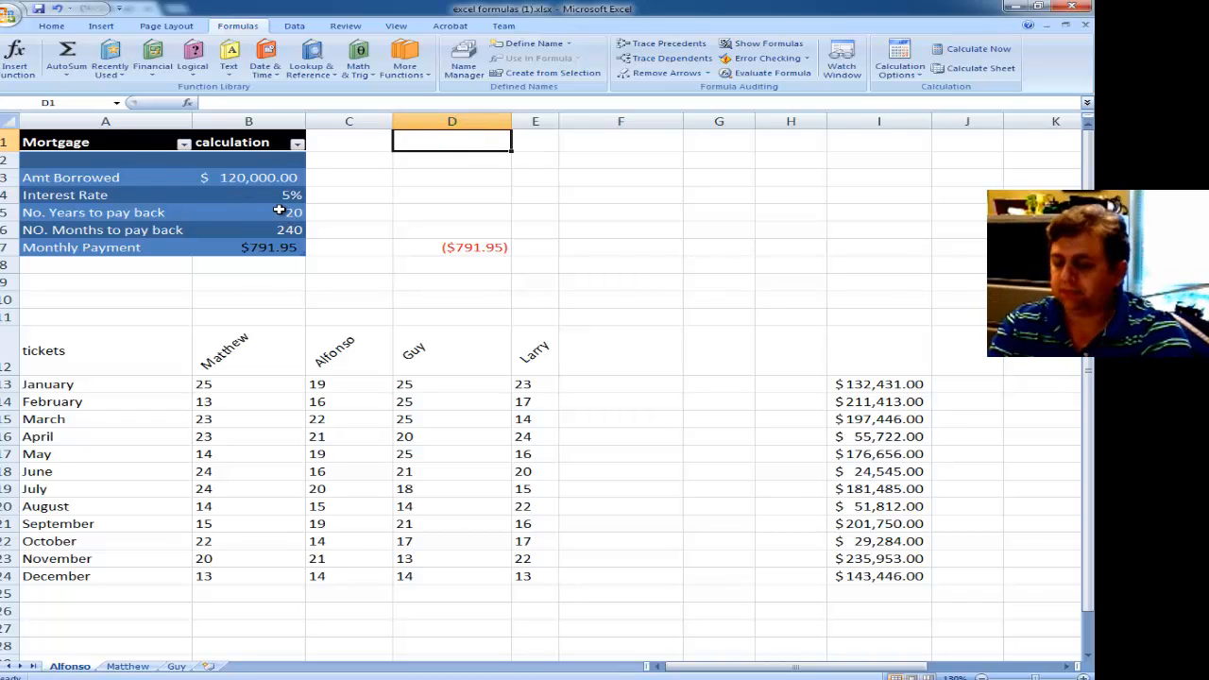
{"action": "type", "text": "Alfonso"}
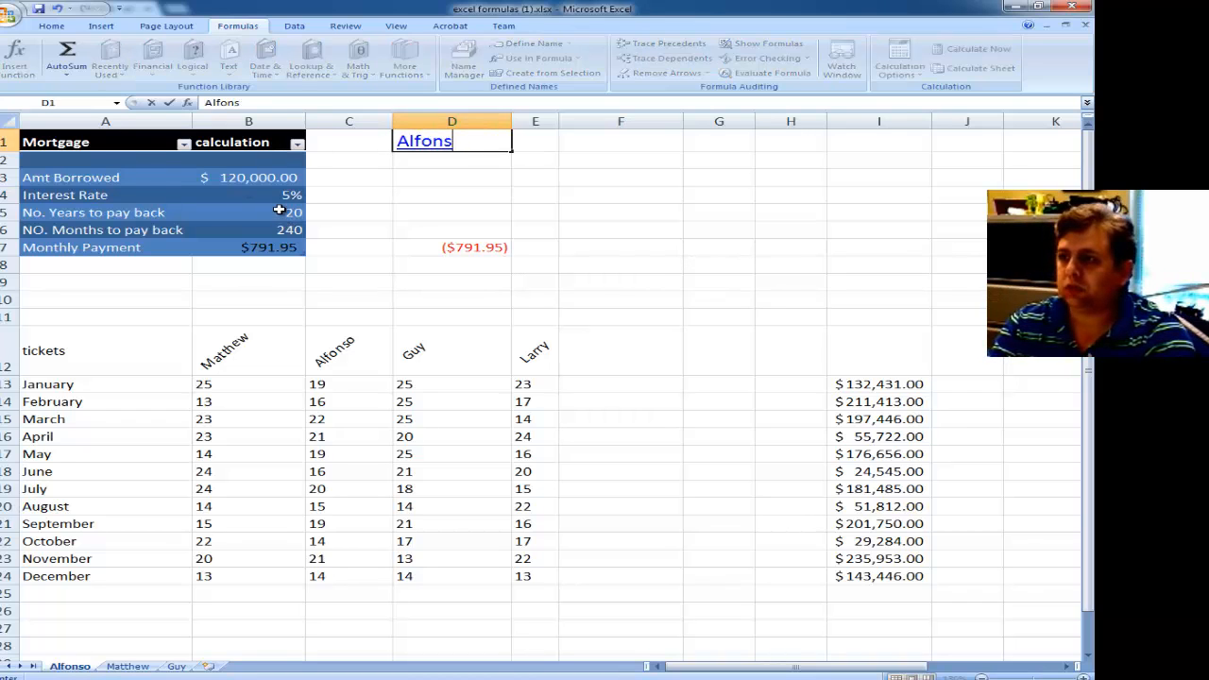
{"action": "key", "text": "Escape"}
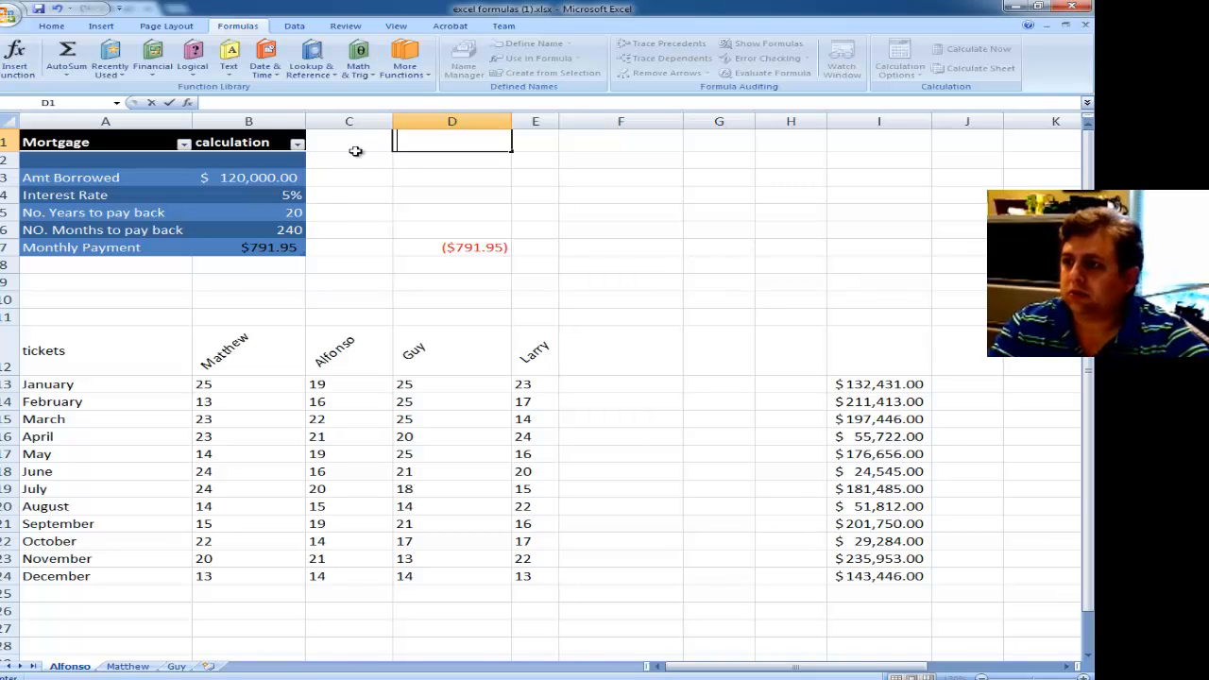
{"action": "left_click", "coordinate": [355, 151]}
{"action": "type", "text": "Alfonso"}
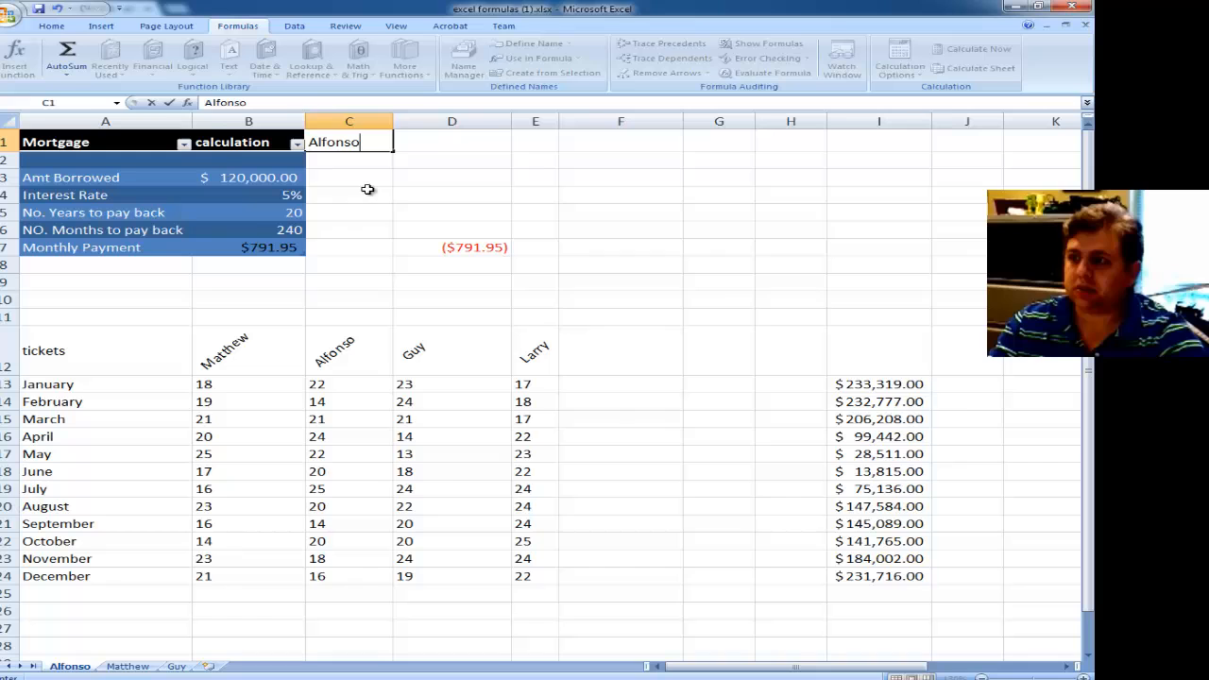
{"action": "key", "text": "Return"}
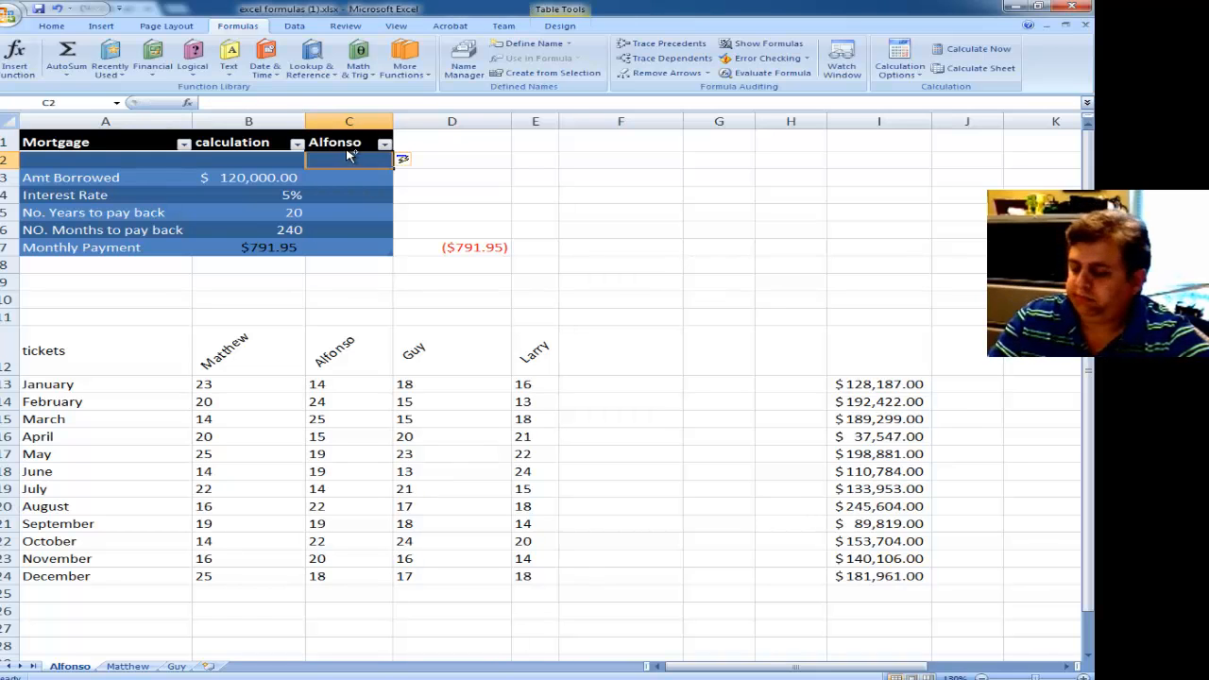
{"action": "key", "text": "ctrl+z"}
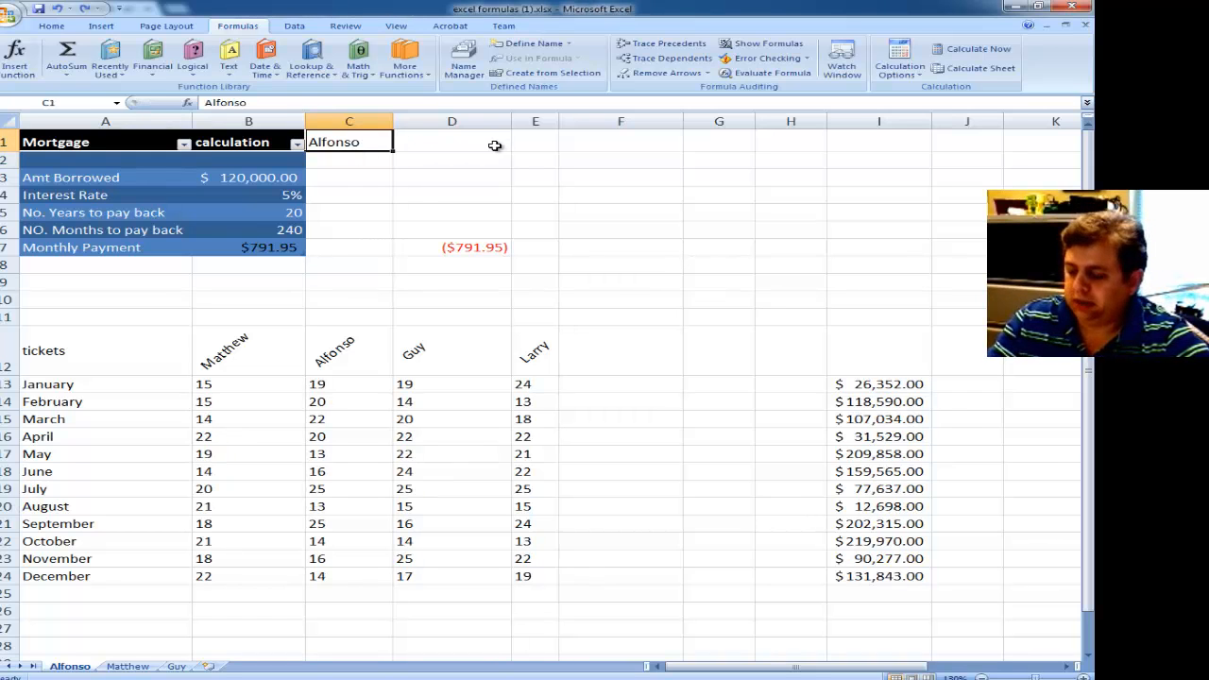
{"action": "key", "text": "ctrl+z"}
- Enter a first name in cell E1 and fit column E to the width of its contents
{"action": "left_click", "coordinate": [540, 143]}
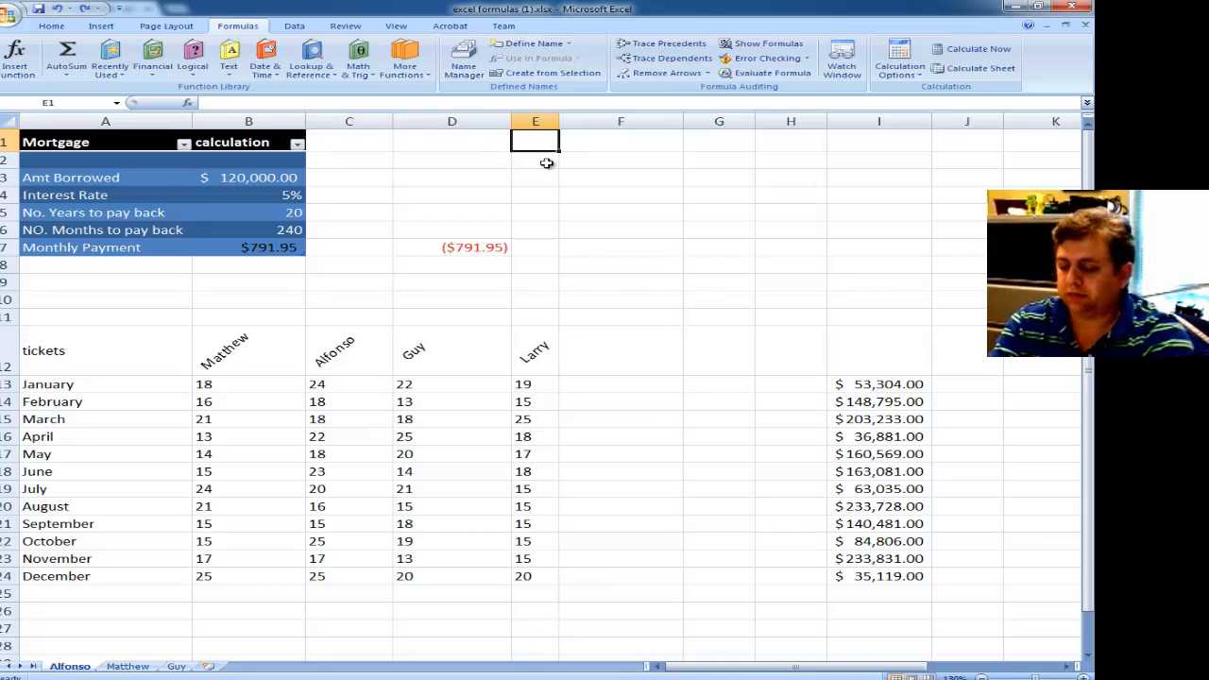
{"action": "type", "text": "Alfonso"}
{"action": "key", "text": "Return"}
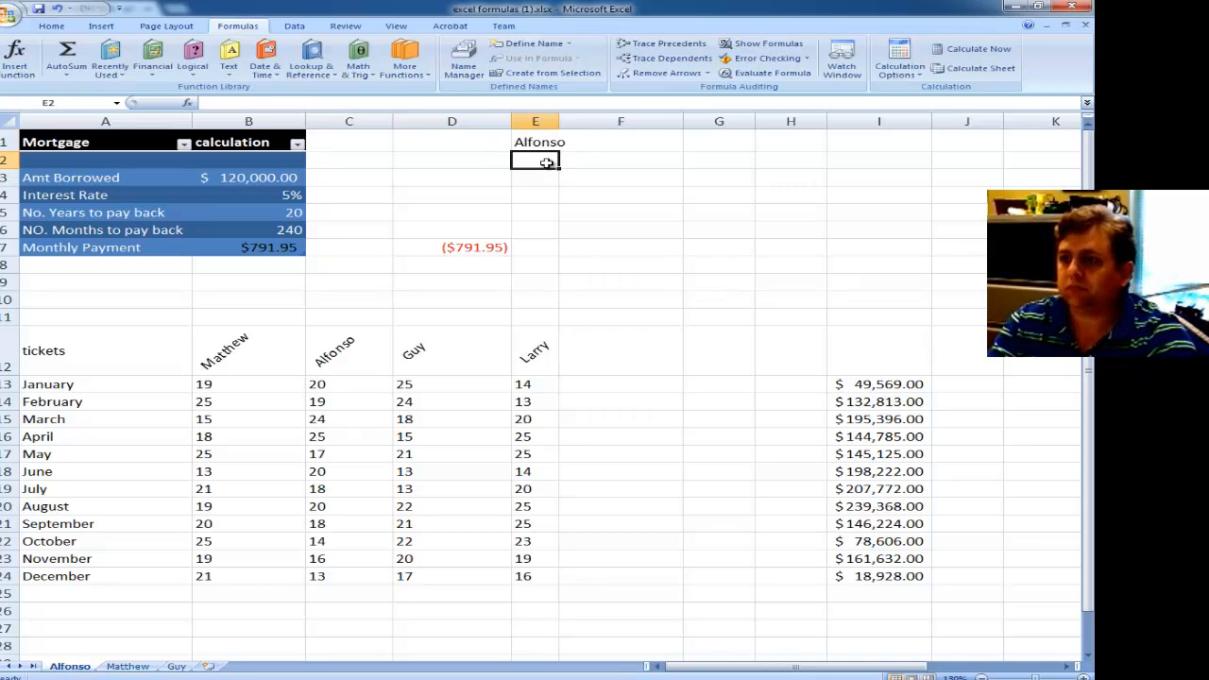
{"action": "double_click", "coordinate": [558, 122]}
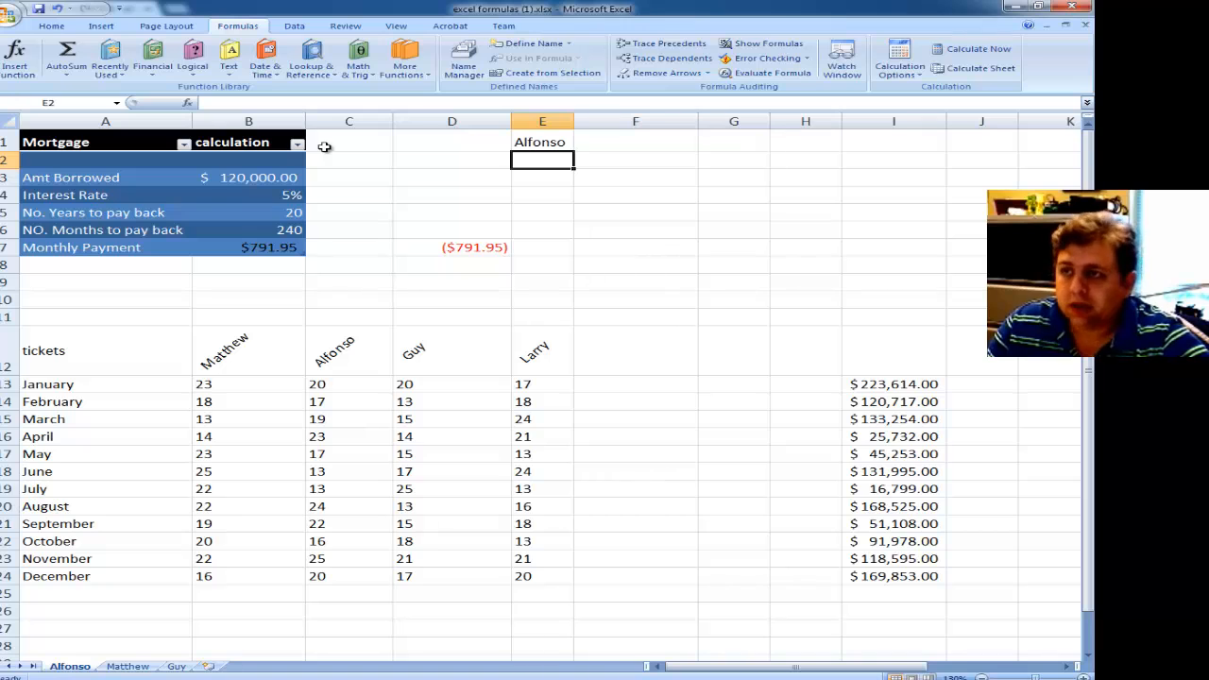
{"action": "left_click", "coordinate": [559, 142]}
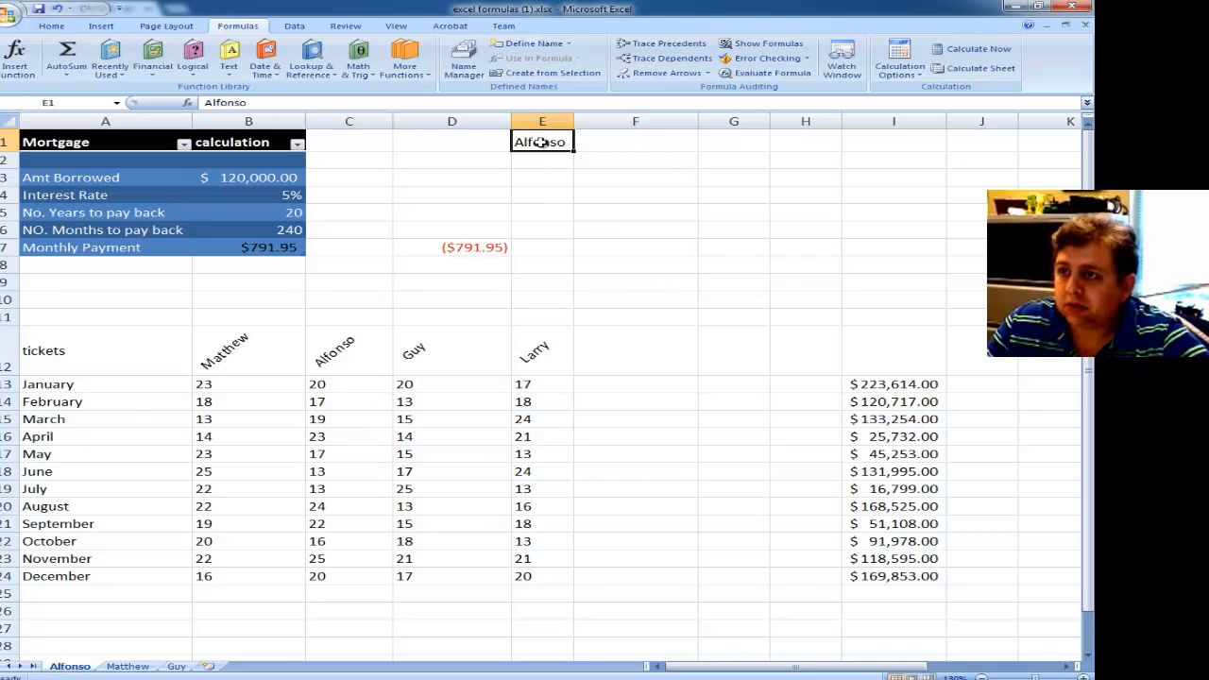
- Check whether the first sheet's E1 entry also appears on the second and third worksheets, and return to the first sheet
{"action": "left_click", "coordinate": [127, 666]}
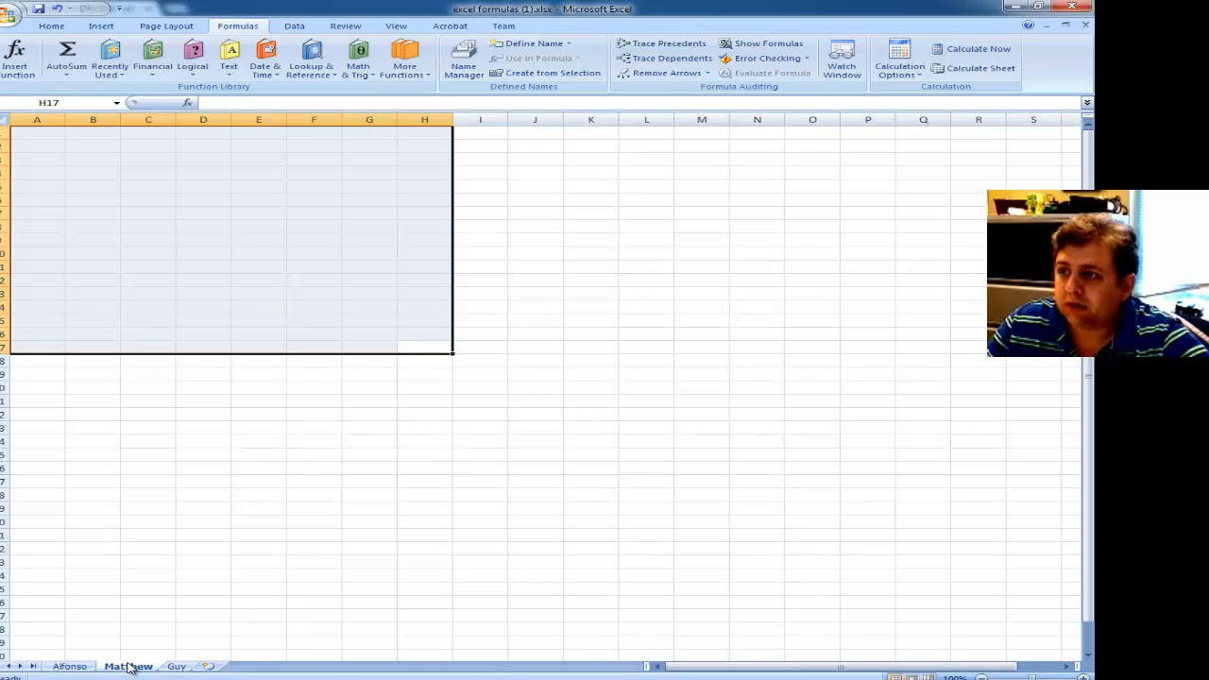
{"action": "left_click", "coordinate": [162, 227]}
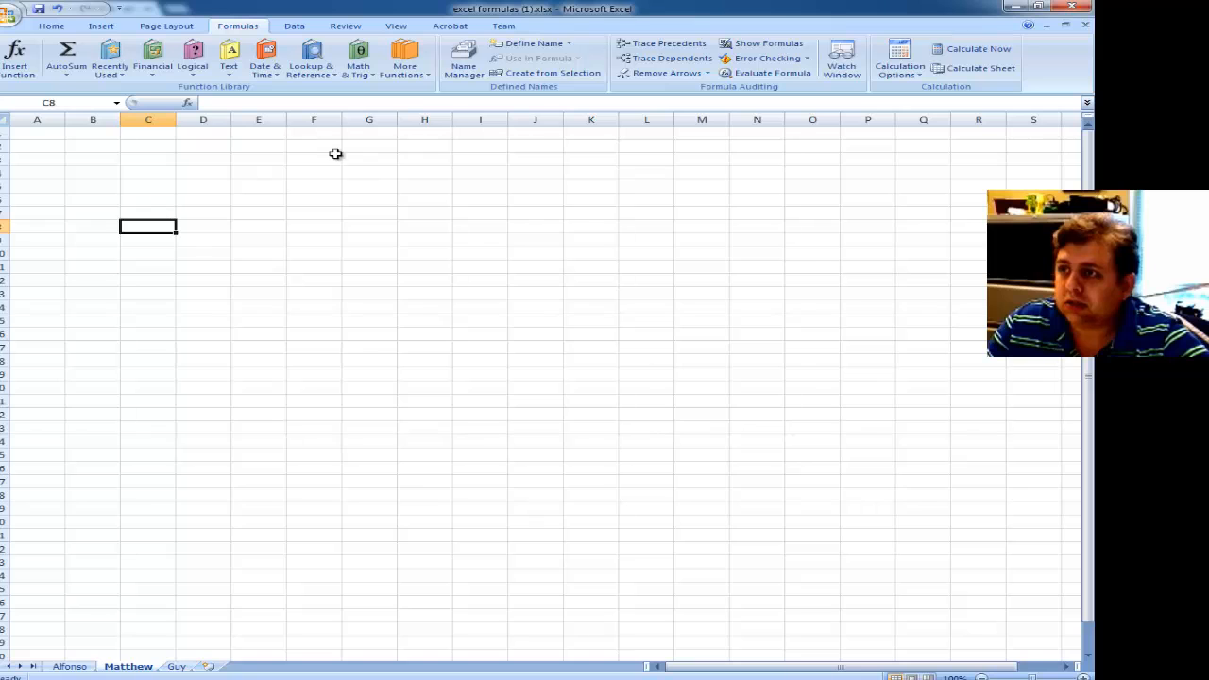
{"action": "left_click", "coordinate": [176, 666]}
{"action": "left_click", "coordinate": [256, 138]}
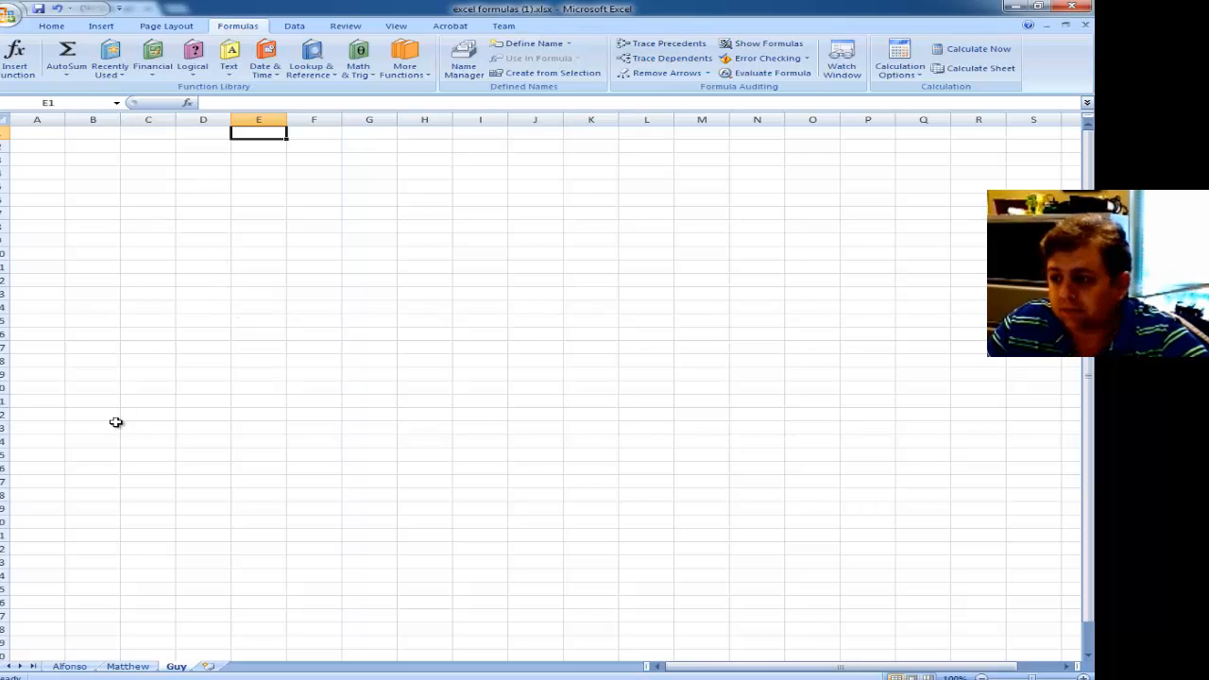
{"action": "left_click", "coordinate": [69, 666]}
{"action": "left_click", "coordinate": [532, 156]}
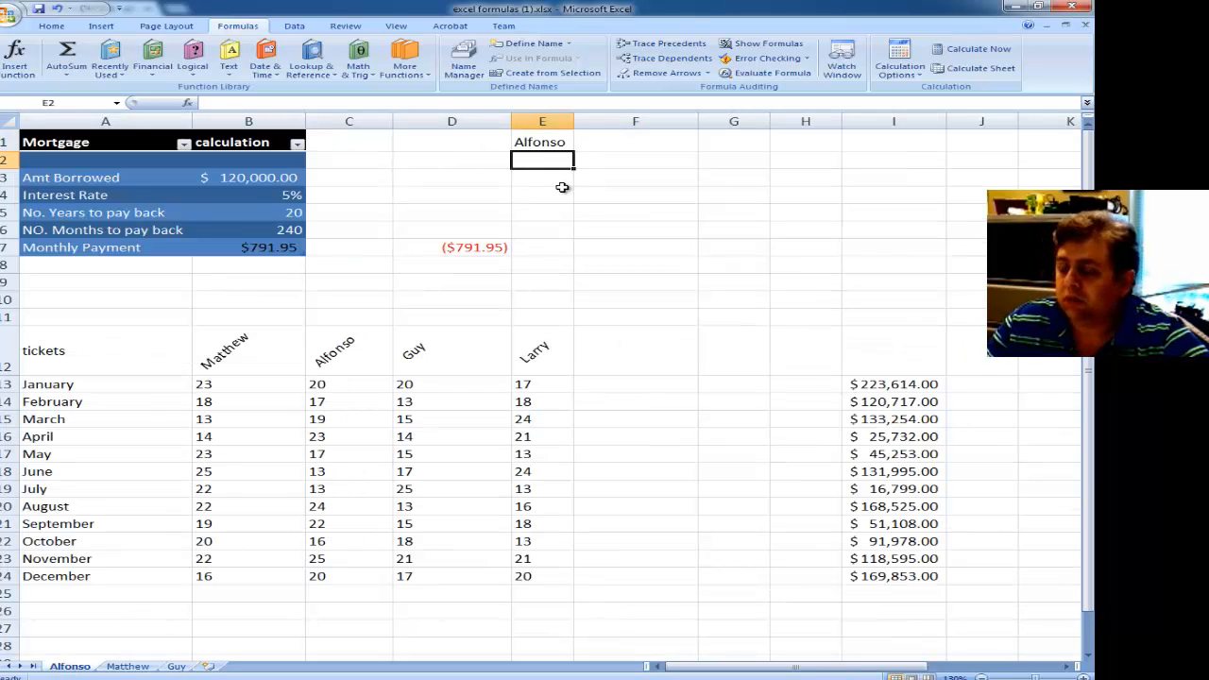
{"action": "type", "text": "IT"}
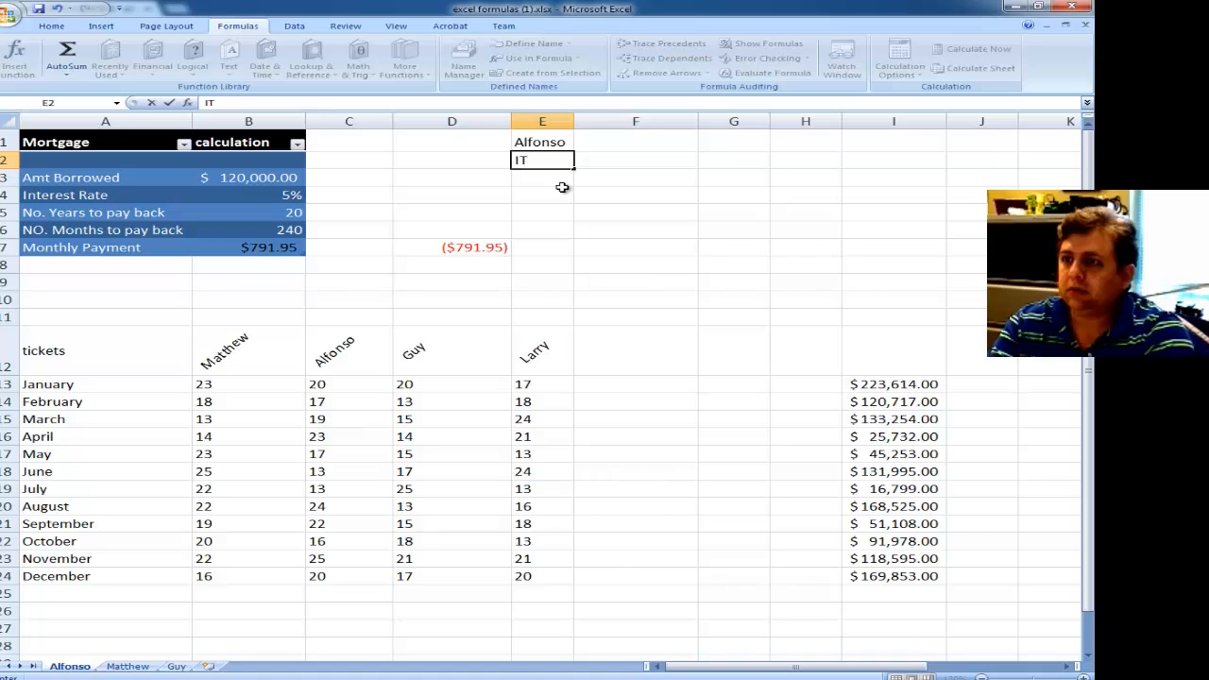
{"action": "key", "text": "Escape"}
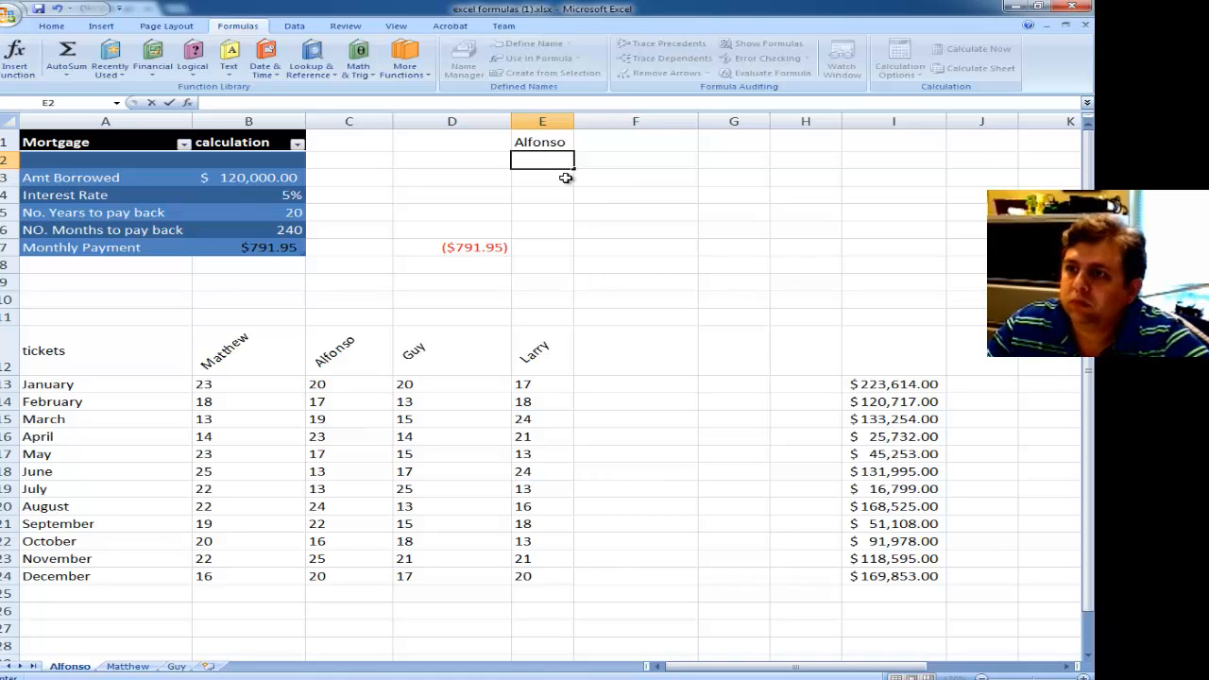
{"action": "left_click", "coordinate": [565, 178]}
{"action": "left_click", "coordinate": [564, 163]}
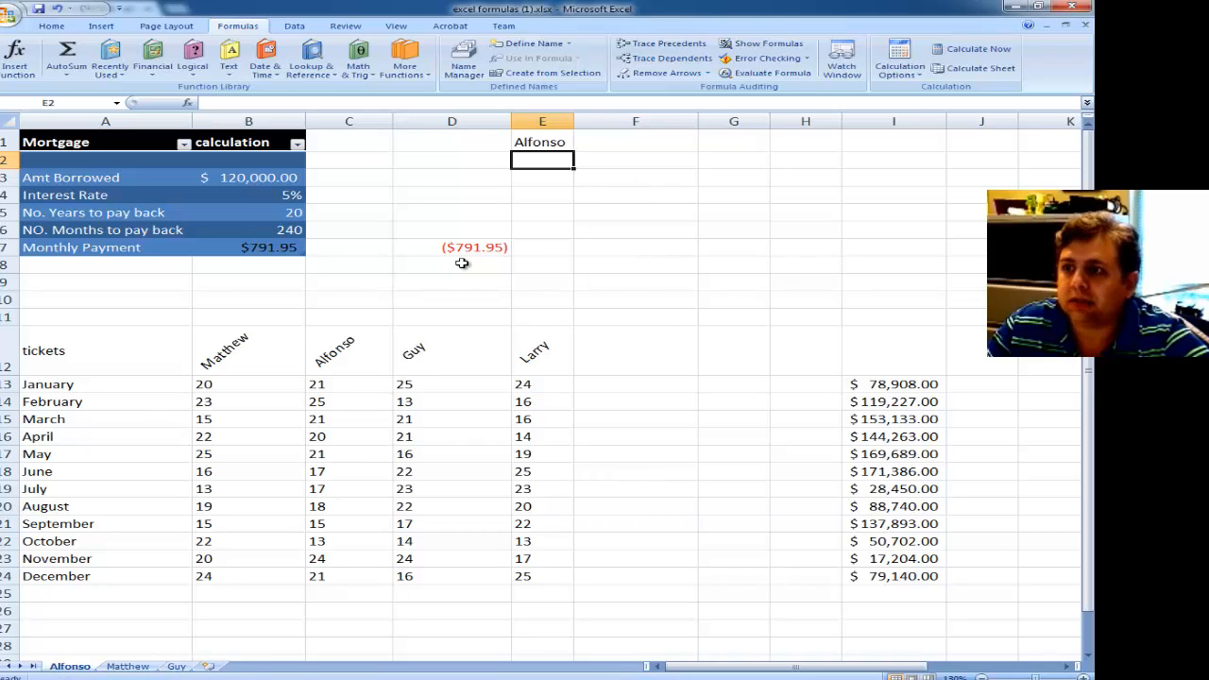
- With all three worksheets grouped, replace the contents of cell E1 with IT Department
{"action": "left_click", "coordinate": [554, 141]}
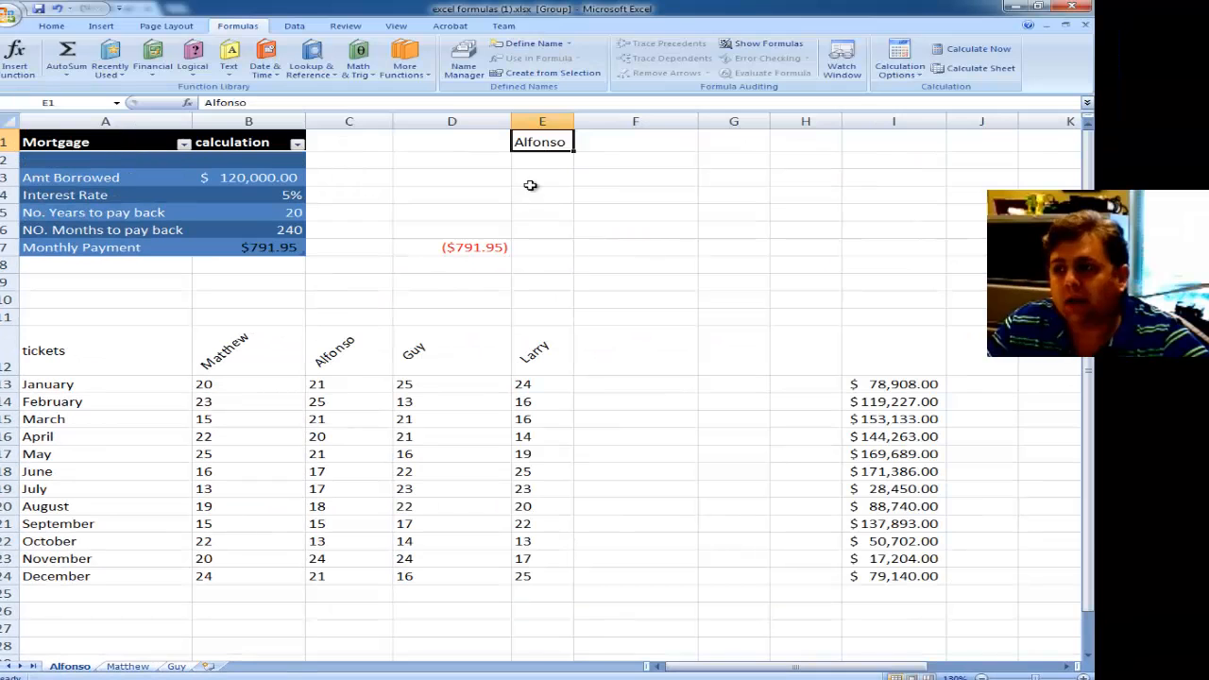
{"action": "type", "text": "IT"}
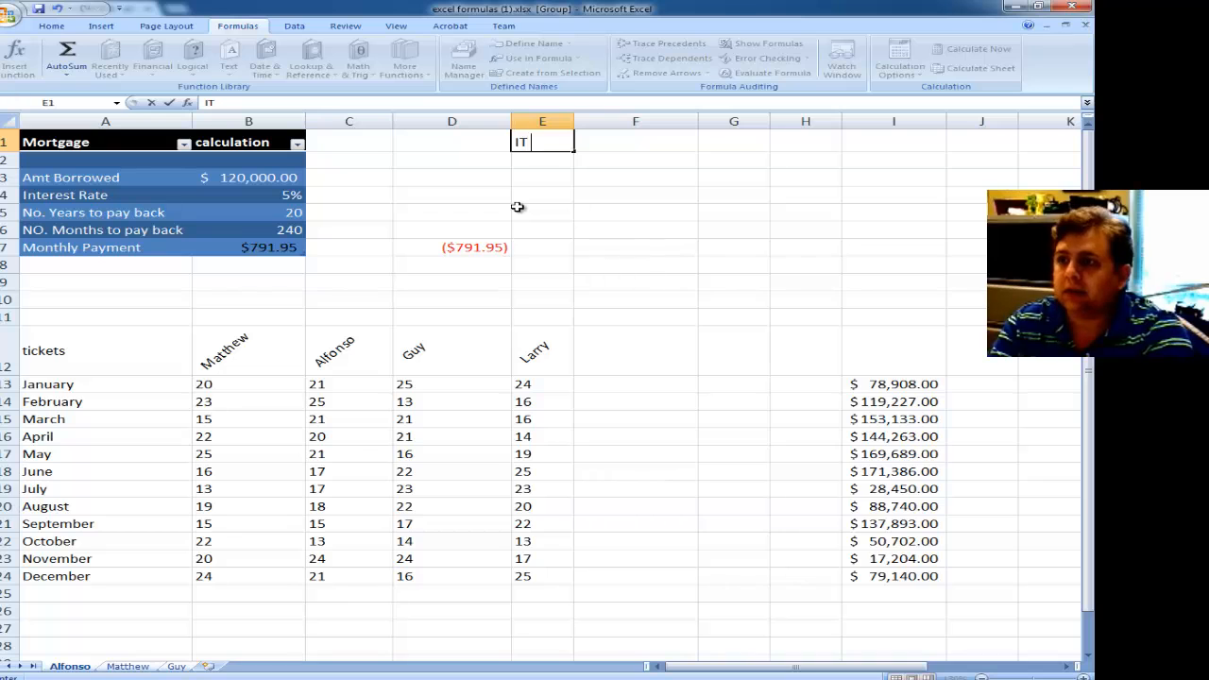
{"action": "type", "text": " Department"}
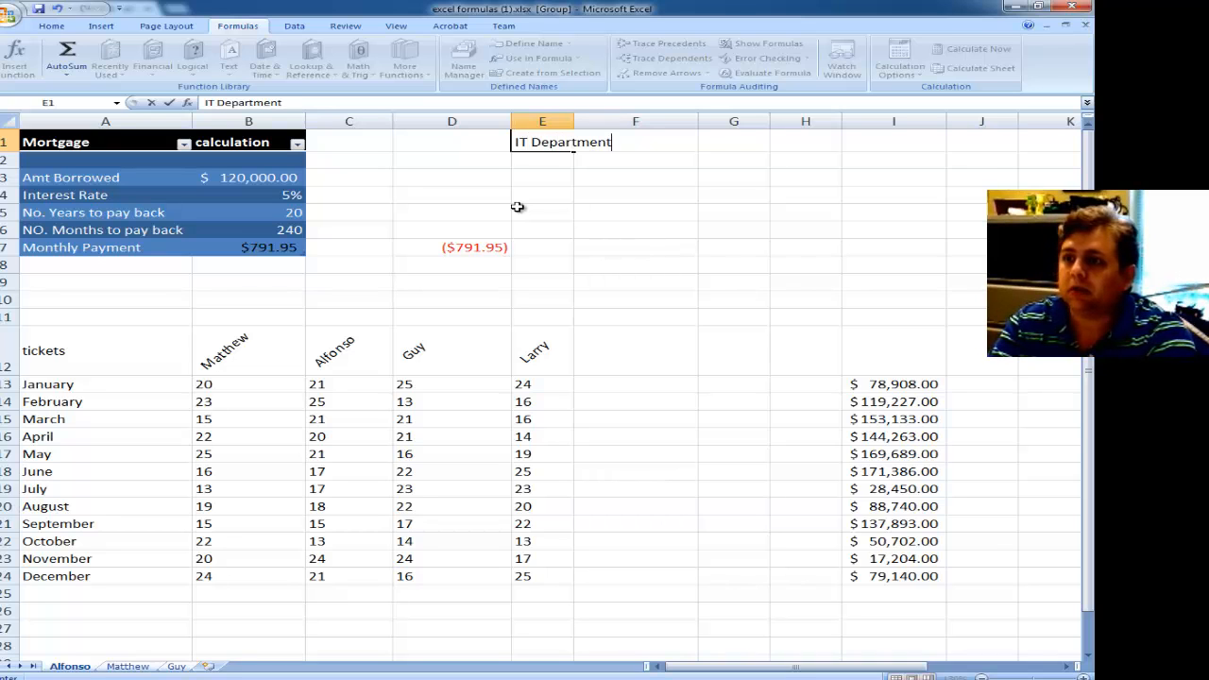
{"action": "key", "text": "Return"}
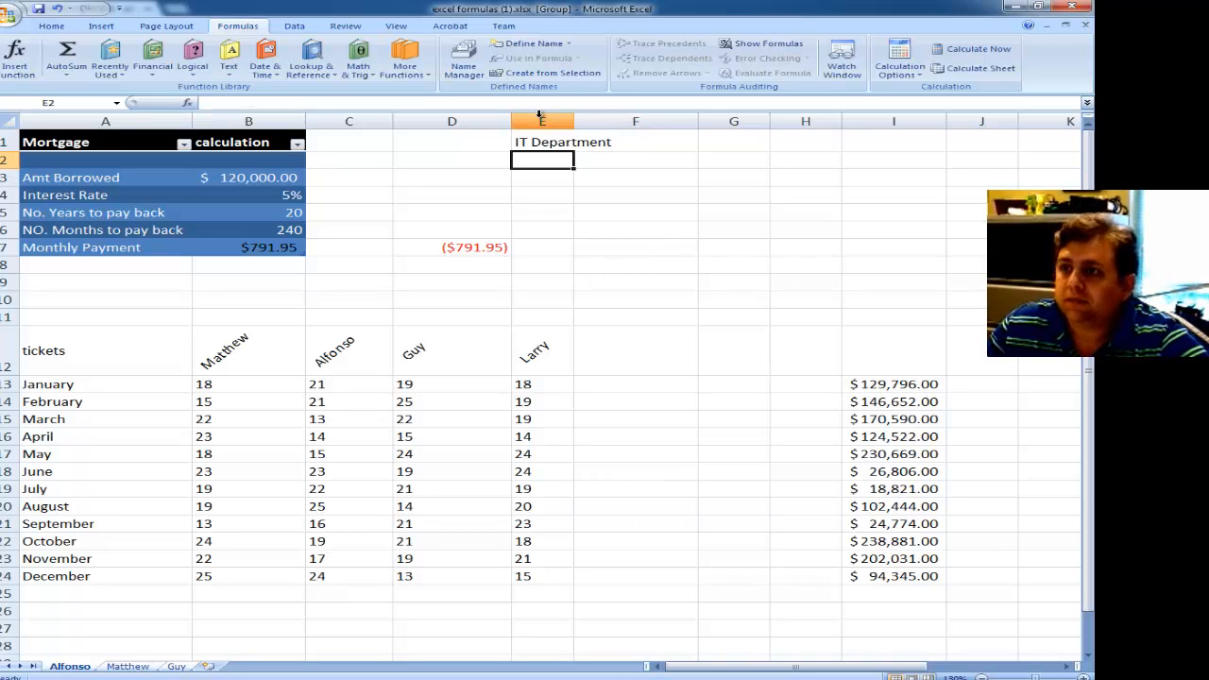
- Check cell E1 on the second and third worksheets for the grouped entry, and return to the first sheet
{"action": "left_click", "coordinate": [552, 144]}
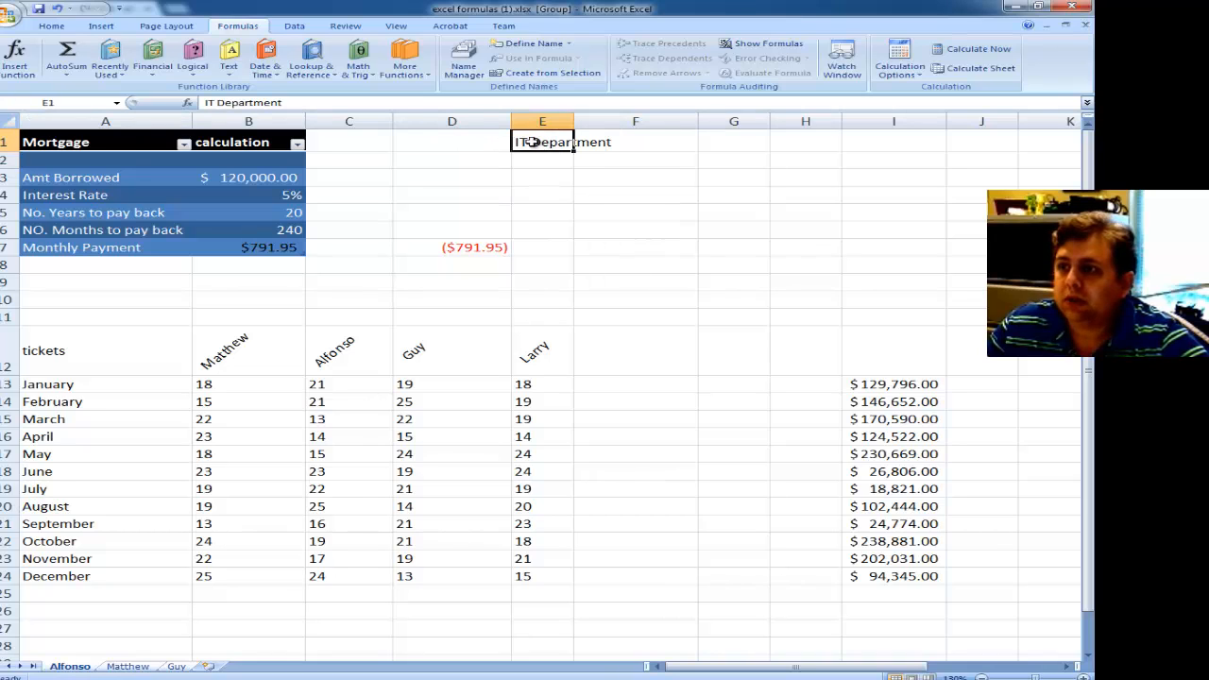
{"action": "left_click", "coordinate": [128, 666]}
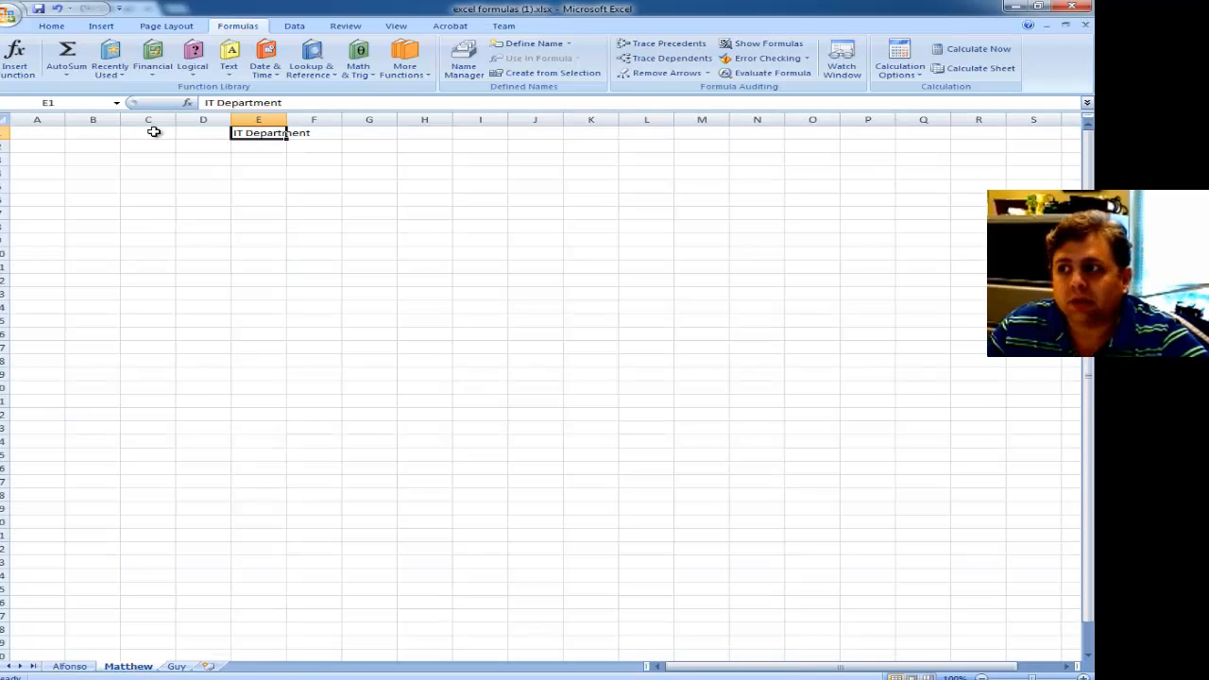
{"action": "left_click", "coordinate": [176, 667]}
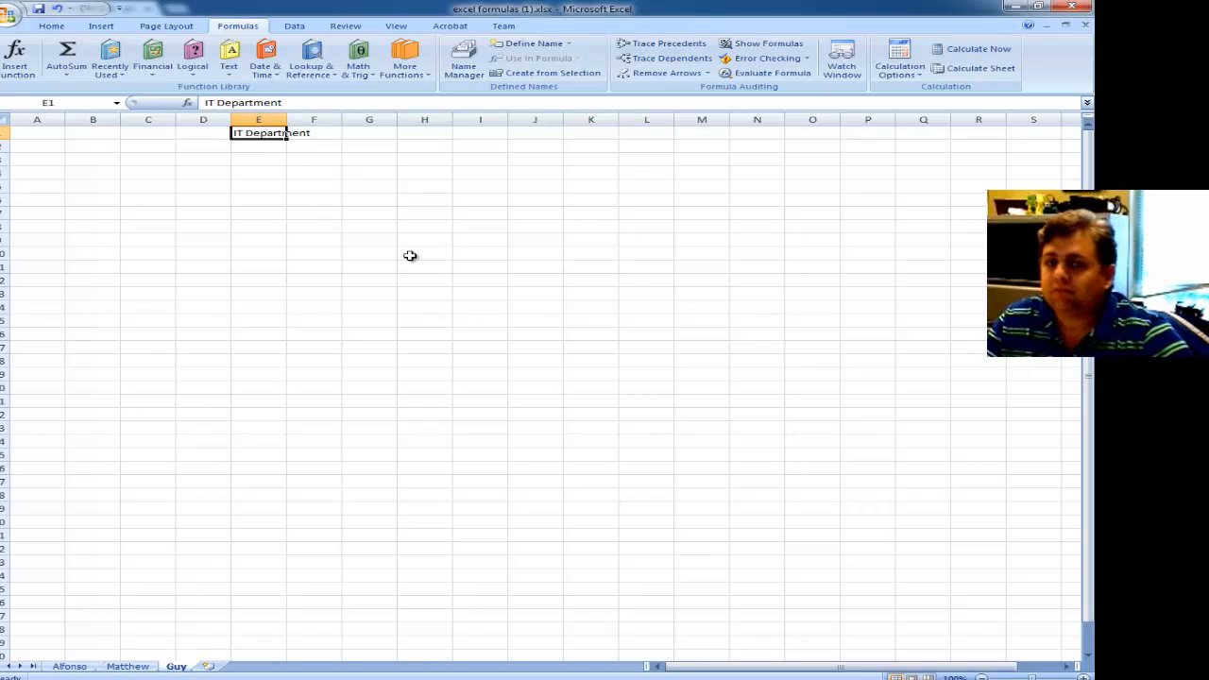
{"action": "left_click", "coordinate": [69, 666]}
- Examine the tickets table, going through its header cells from A12 to E12
{"action": "scroll", "coordinate": [476, 422], "scroll_direction": "down", "scroll_amount": 3}
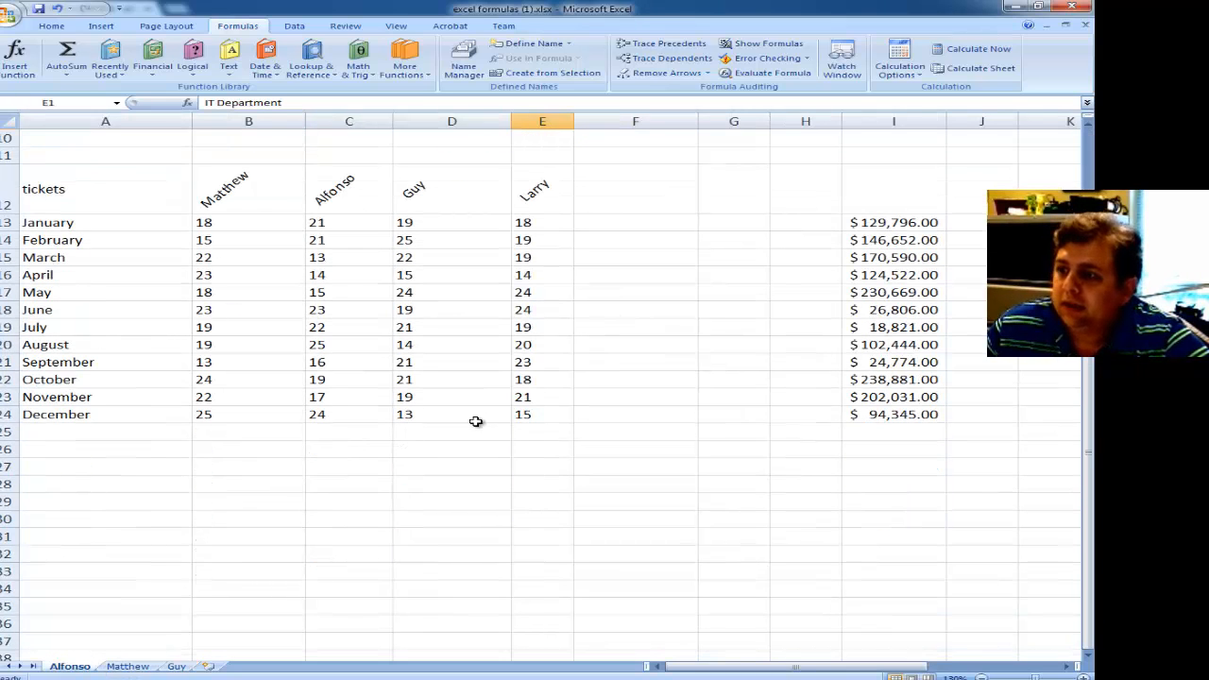
{"action": "scroll", "coordinate": [476, 421], "scroll_direction": "up", "scroll_amount": 3}
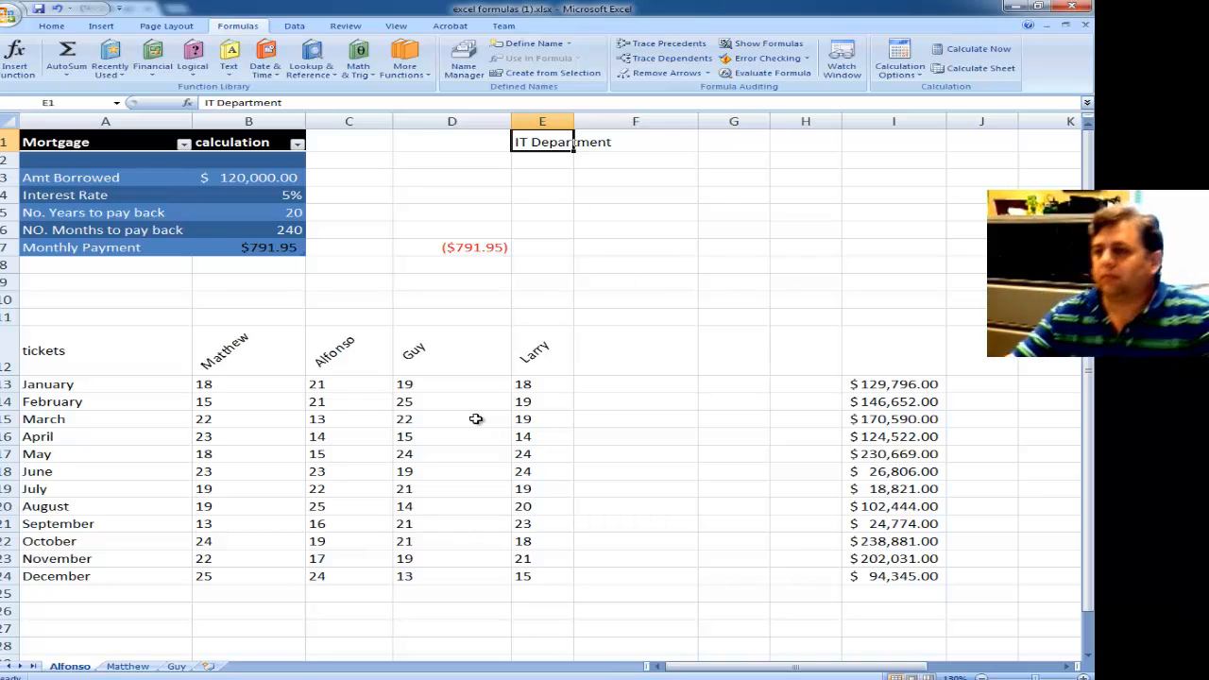
{"action": "left_click", "coordinate": [124, 351]}
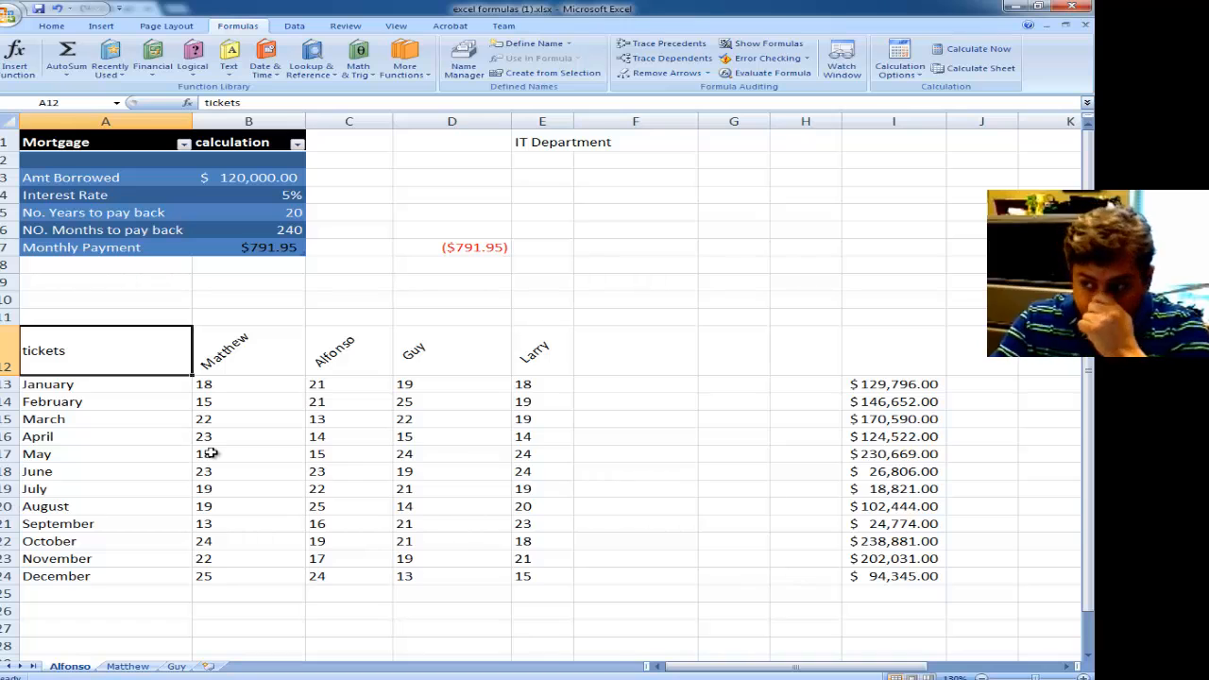
{"action": "left_click", "coordinate": [227, 359]}
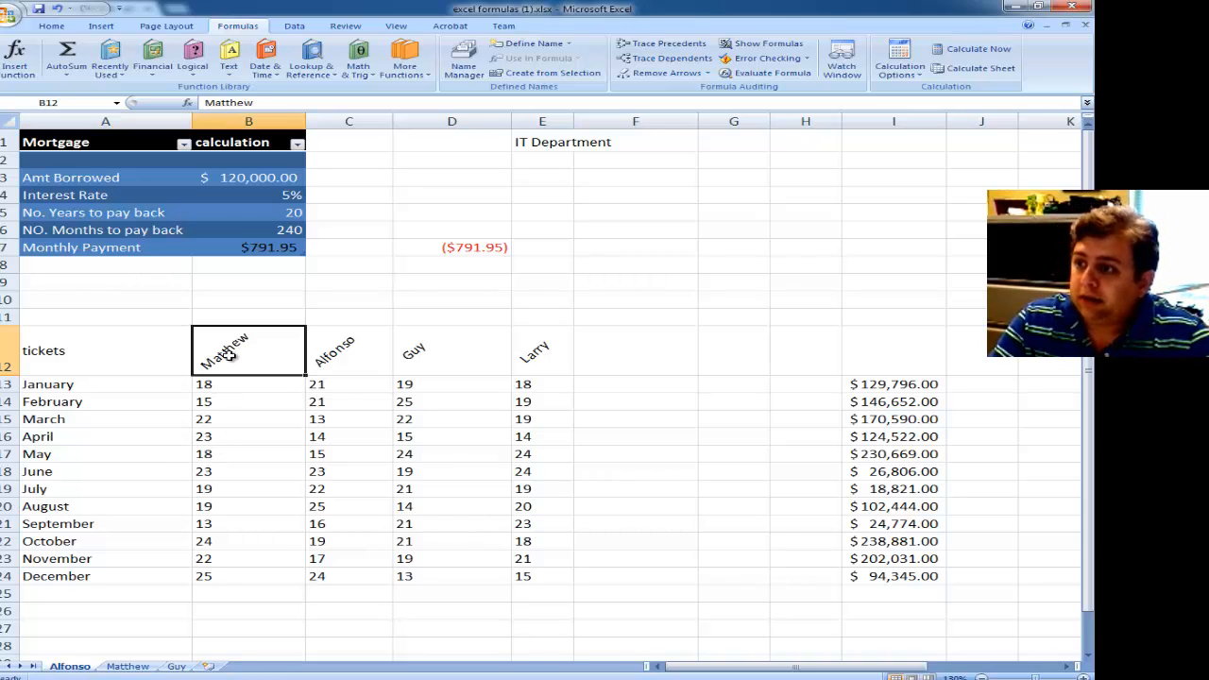
{"action": "left_click", "coordinate": [330, 356]}
{"action": "left_click", "coordinate": [421, 351]}
{"action": "left_click", "coordinate": [528, 353]}
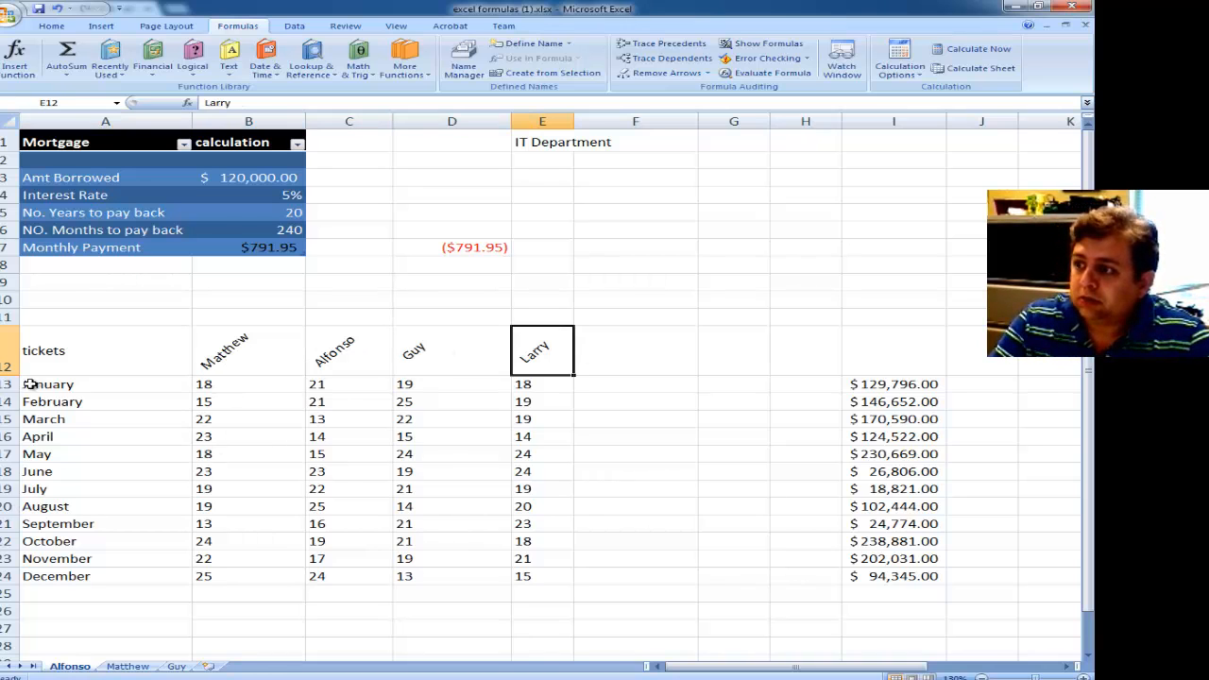
{"action": "left_click", "coordinate": [219, 384]}
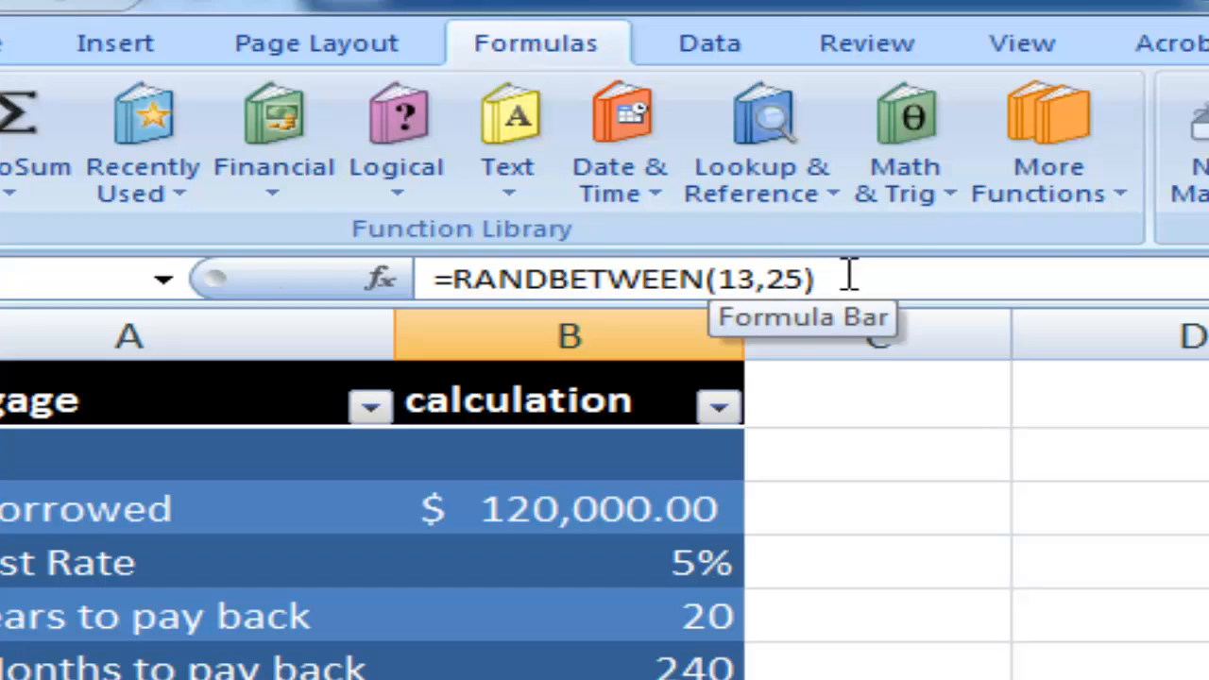
{"action": "left_click_drag", "start_coordinate": [818, 279], "coordinate": [480, 247]}
{"action": "type", "text": "=B14"}
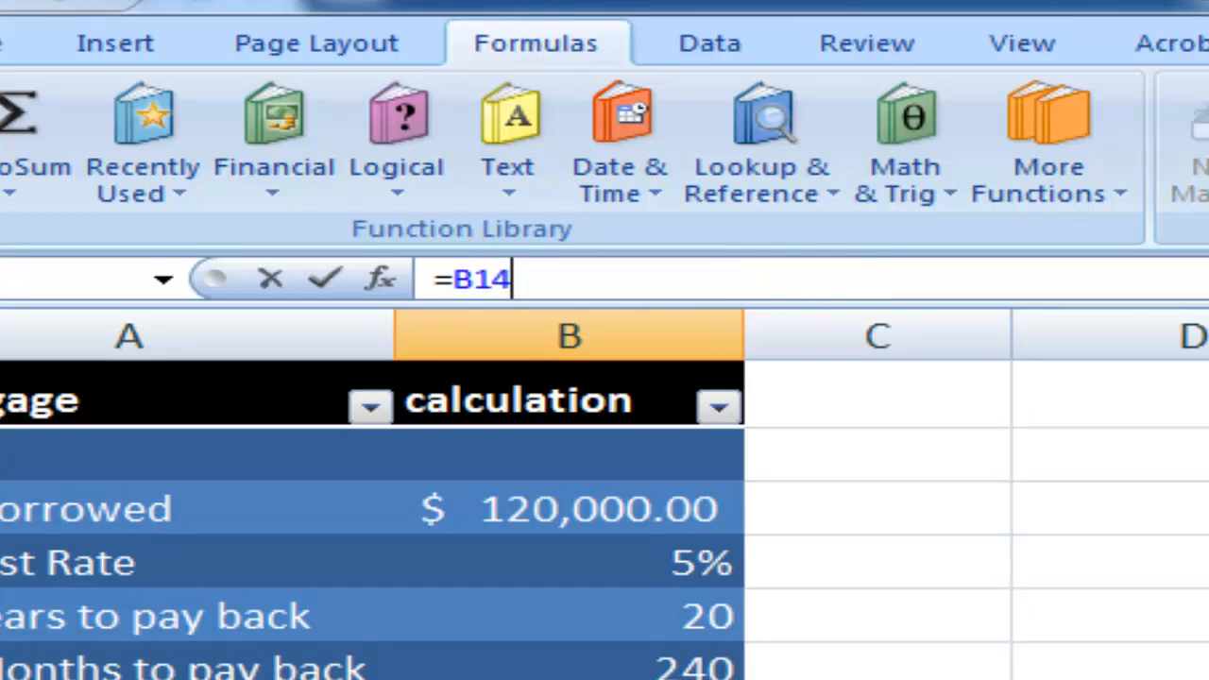
{"action": "key", "text": "Escape"}
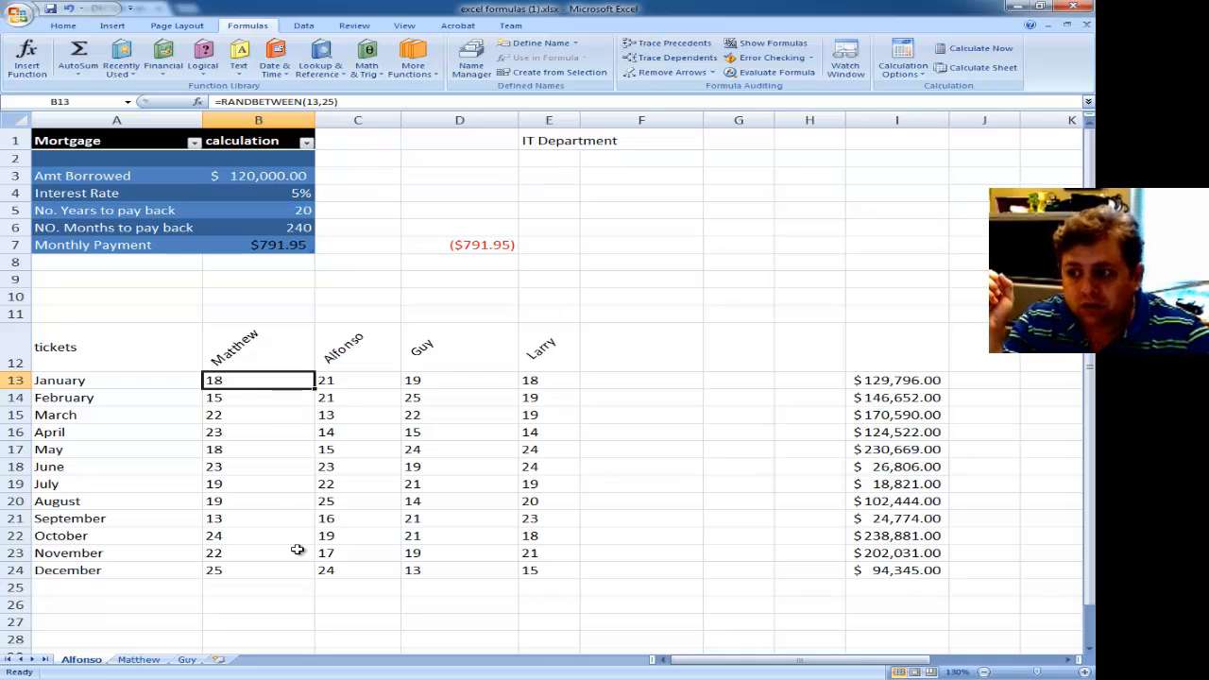
- Inspect the formulas behind several monthly ticket values in the tickets table, including D14 and E23
{"action": "left_click", "coordinate": [296, 582]}
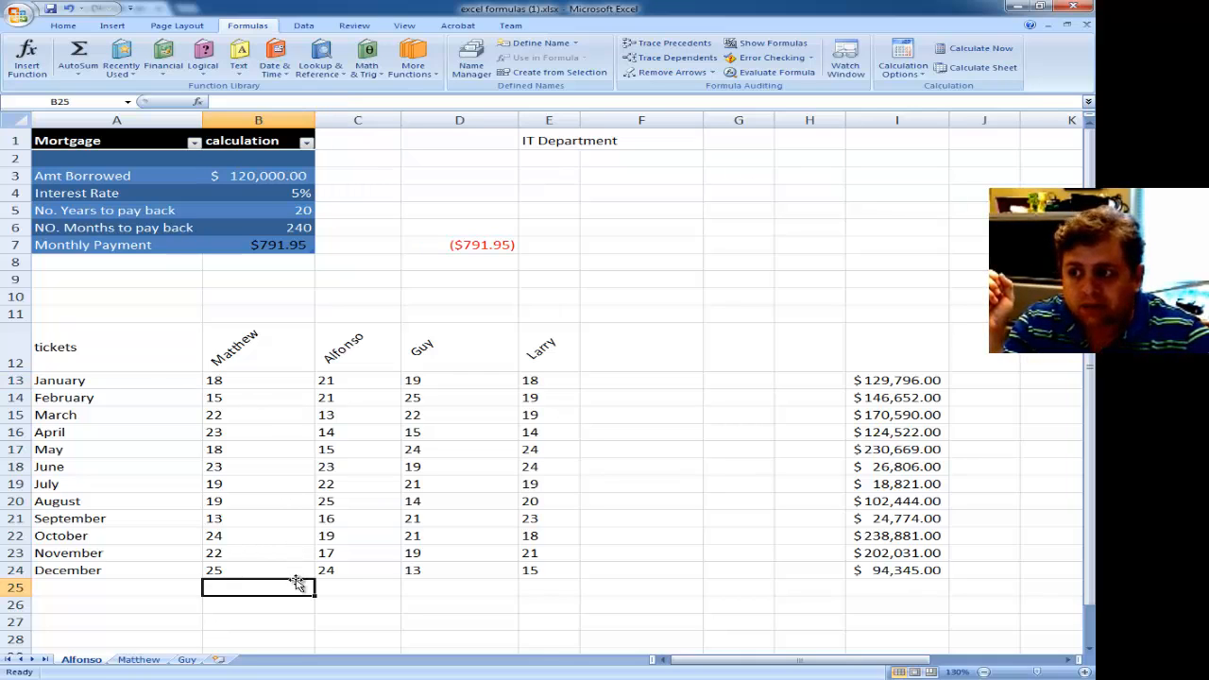
{"action": "left_click", "coordinate": [395, 506]}
{"action": "left_click", "coordinate": [463, 456]}
{"action": "left_click", "coordinate": [441, 401]}
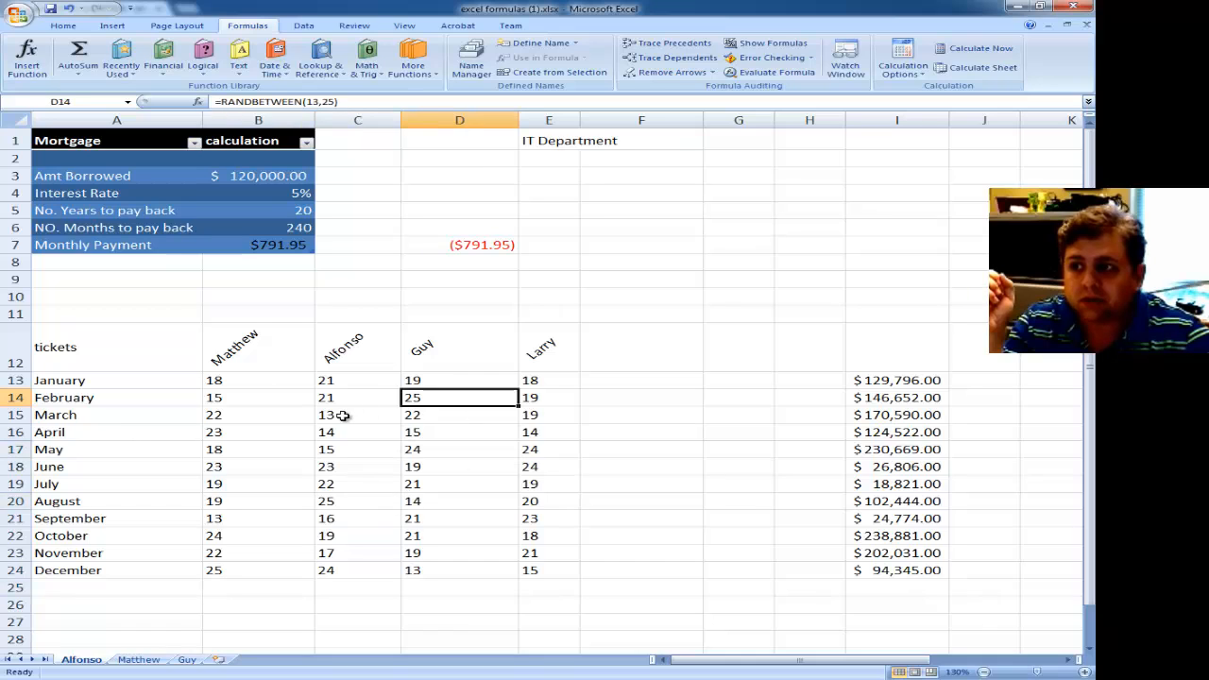
{"action": "left_click", "coordinate": [327, 468]}
{"action": "left_click", "coordinate": [340, 533]}
{"action": "left_click", "coordinate": [531, 552]}
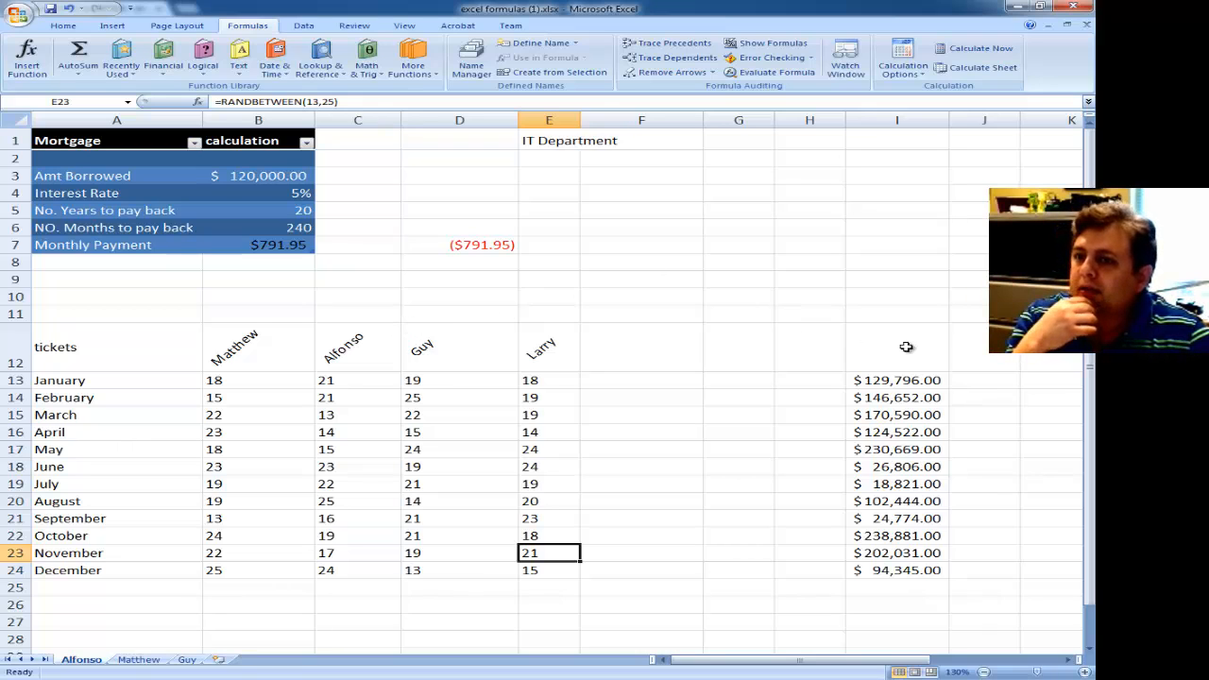
- Inspect the formula behind the first dollar amount in cell I13
{"action": "left_click", "coordinate": [877, 384]}
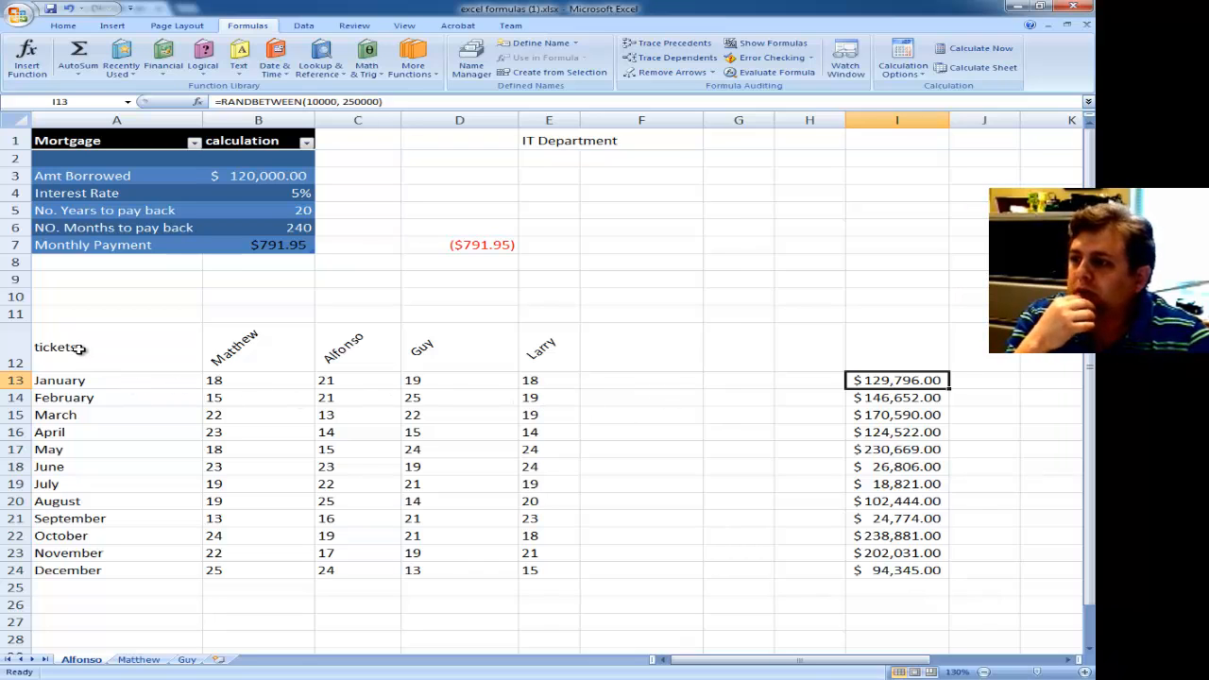
{"action": "left_click_drag", "start_coordinate": [80, 348], "coordinate": [544, 569]}
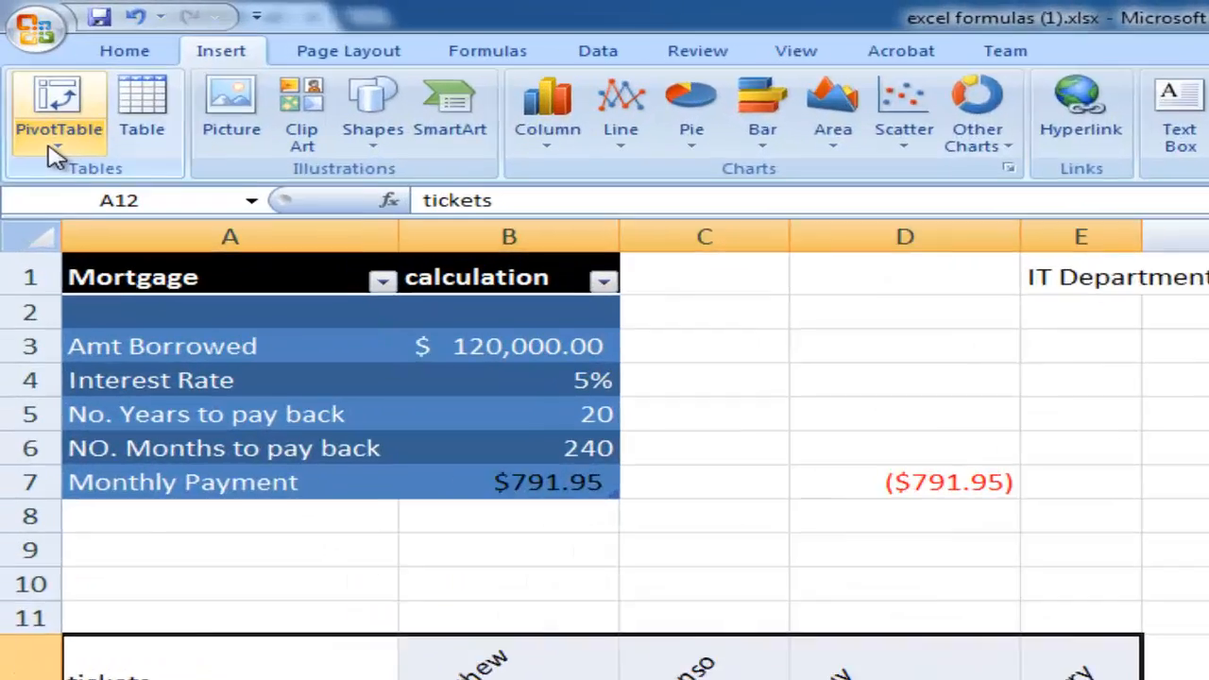
{"action": "left_click", "coordinate": [30, 68]}
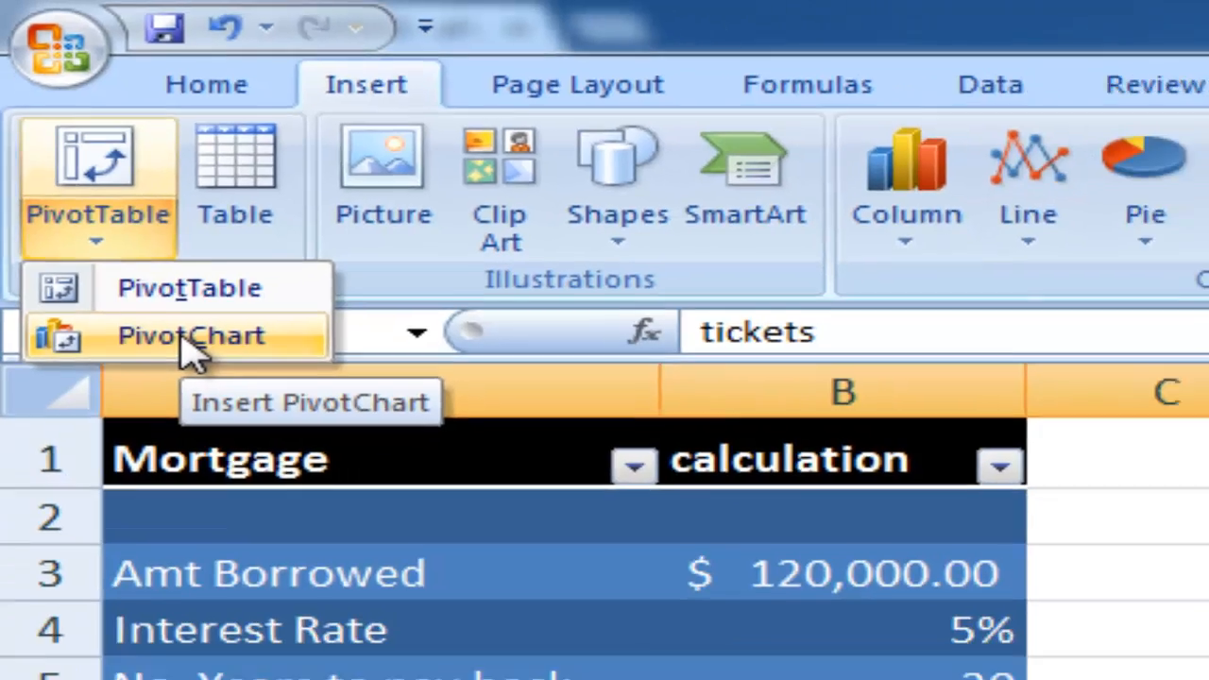
{"action": "left_click", "coordinate": [238, 439]}
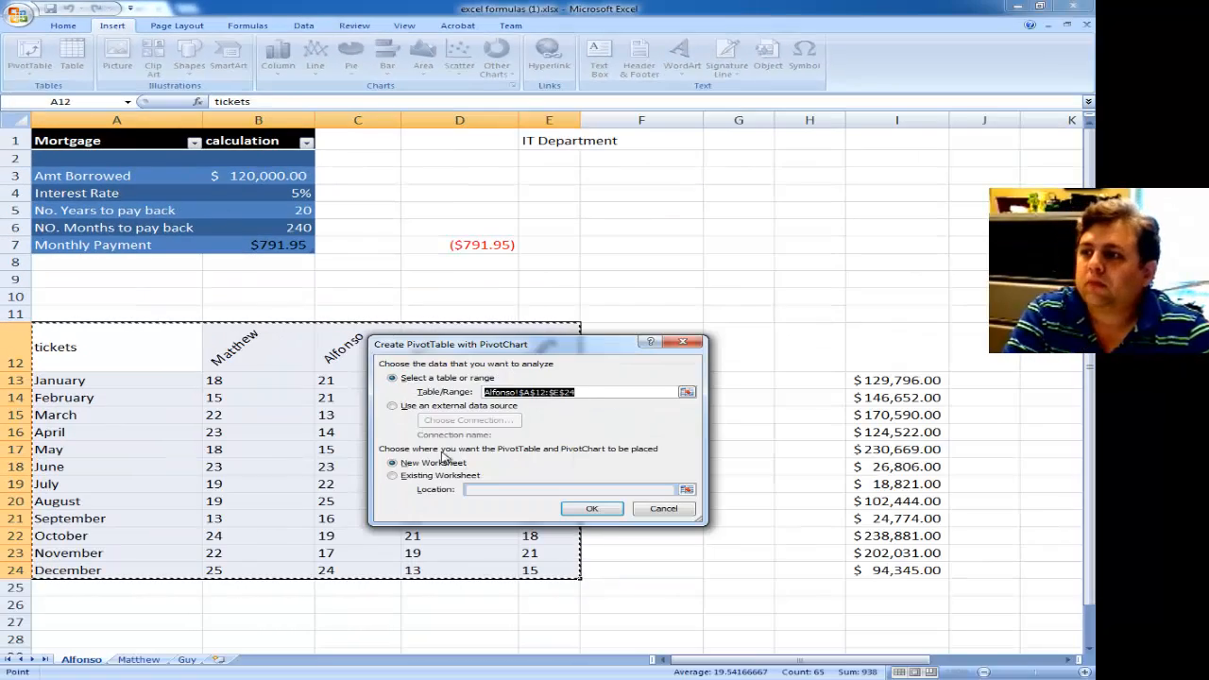
{"action": "left_click_drag", "start_coordinate": [527, 351], "coordinate": [774, 336]}
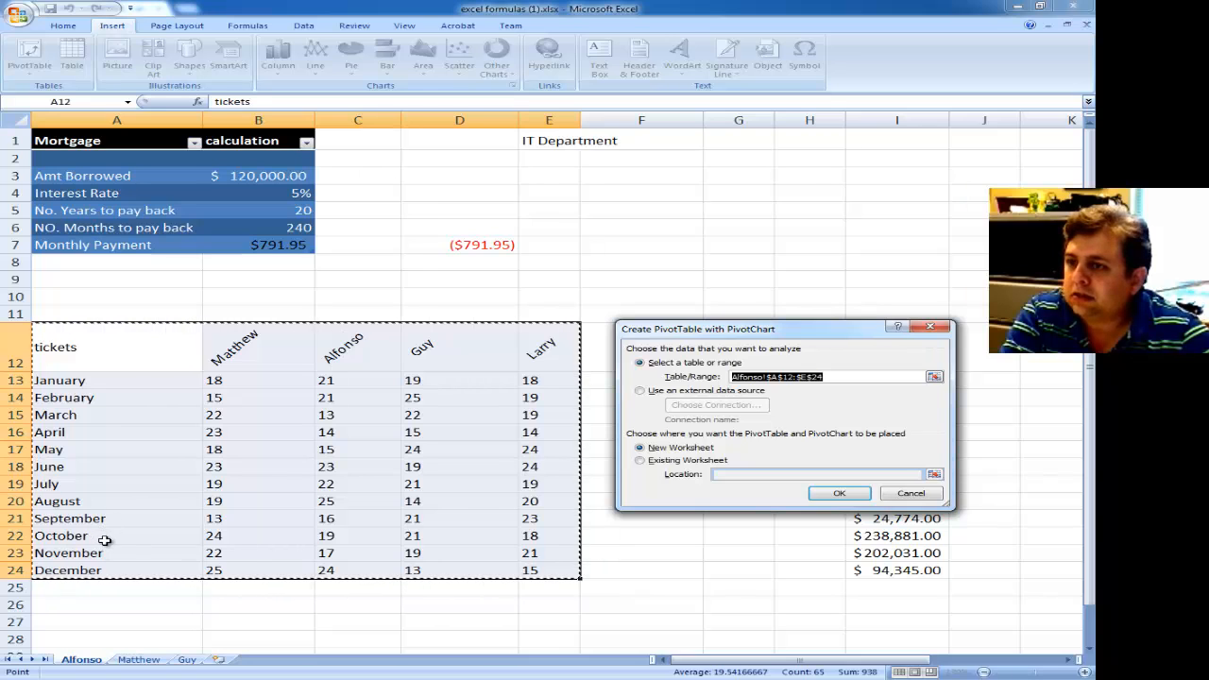
{"action": "left_click", "coordinate": [911, 494]}
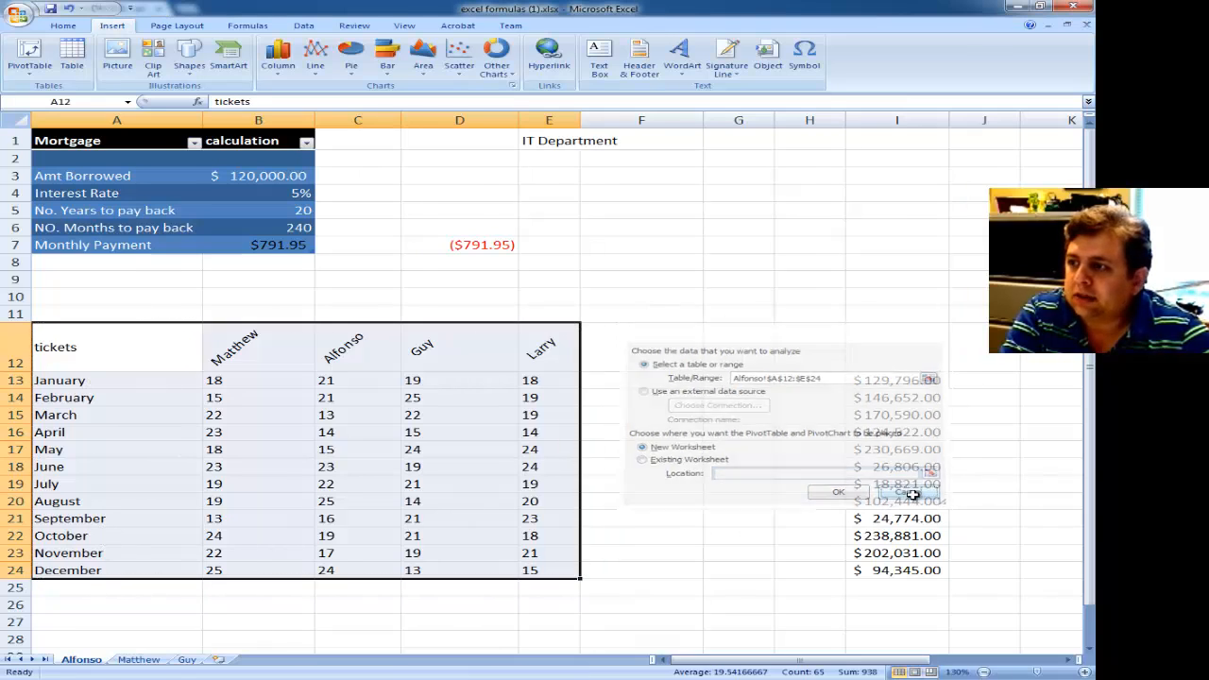
- Clear the heading in cell A12 and try starting a PivotChart from cell B17 inside the tickets table
{"action": "left_click", "coordinate": [181, 364]}
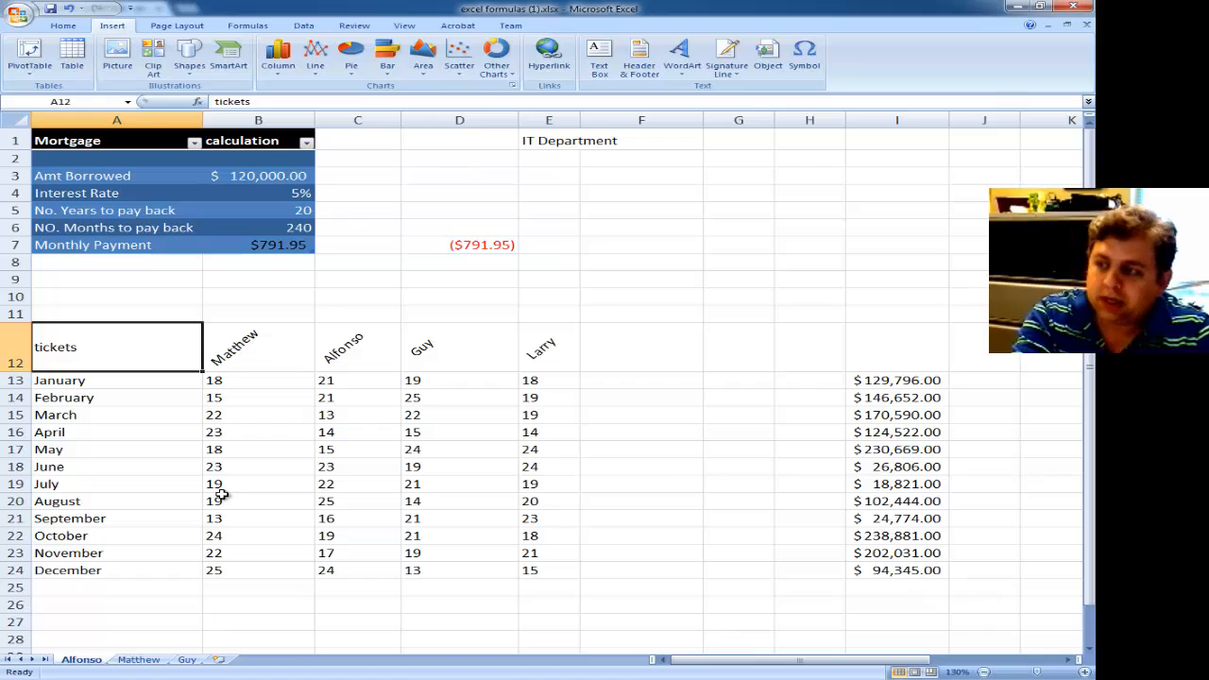
{"action": "key", "text": "Delete"}
{"action": "left_click", "coordinate": [220, 450]}
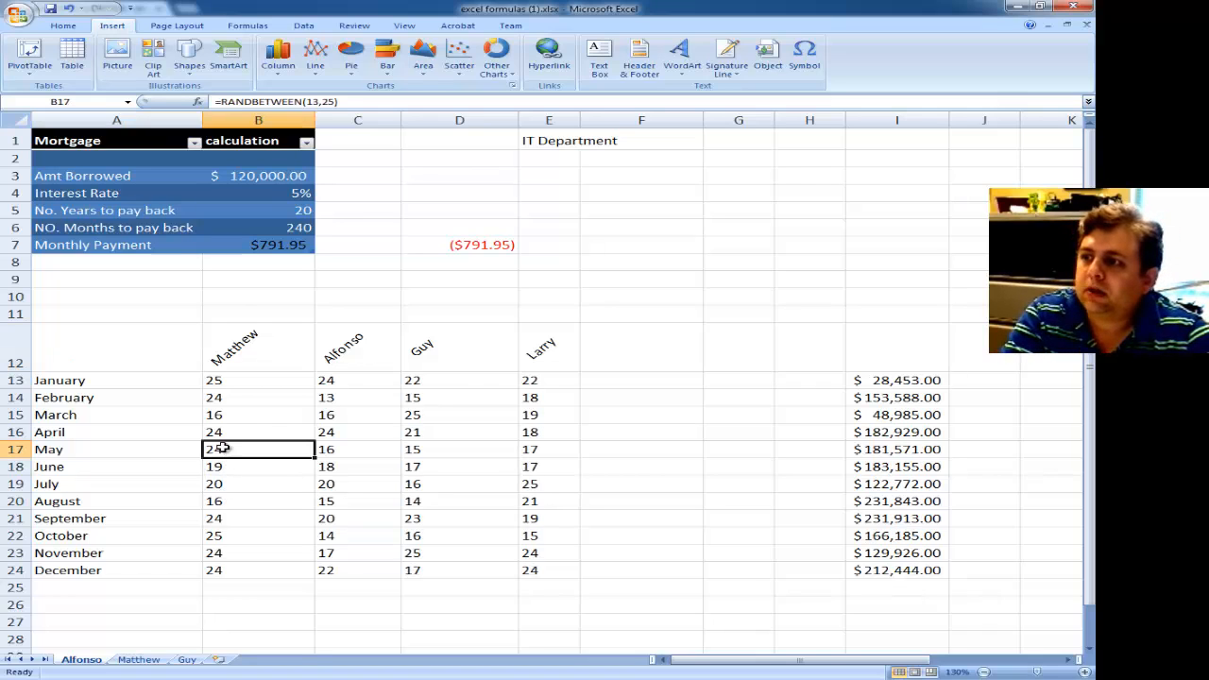
{"action": "left_click", "coordinate": [32, 71]}
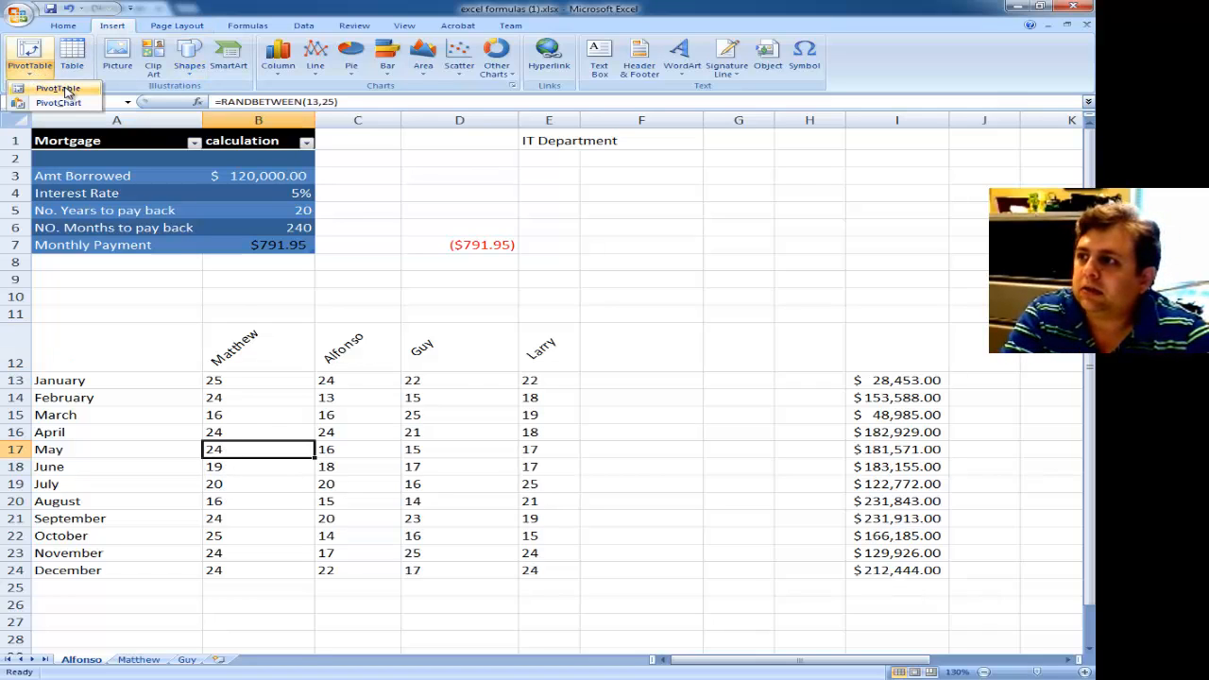
{"action": "left_click", "coordinate": [58, 102]}
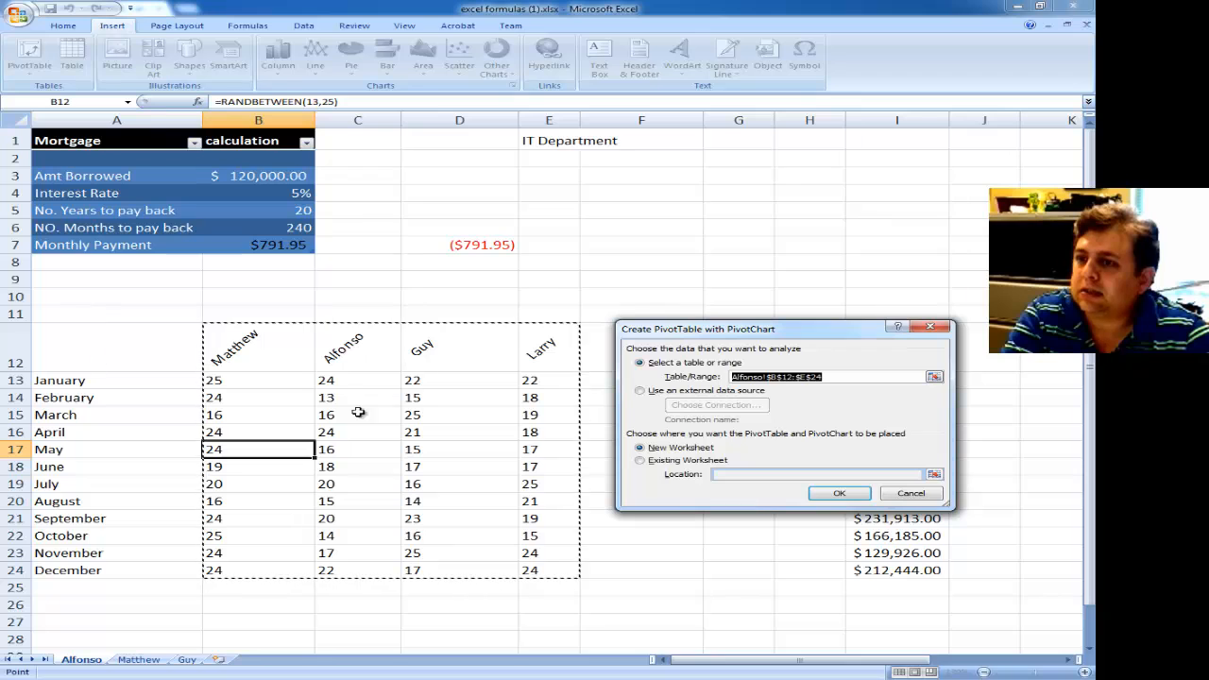
{"action": "left_click", "coordinate": [911, 493]}
- Enter tickets as the heading in A12 and create a PivotChart with PivotTable from range A12:E24 on a new worksheet
{"action": "left_click", "coordinate": [149, 349]}
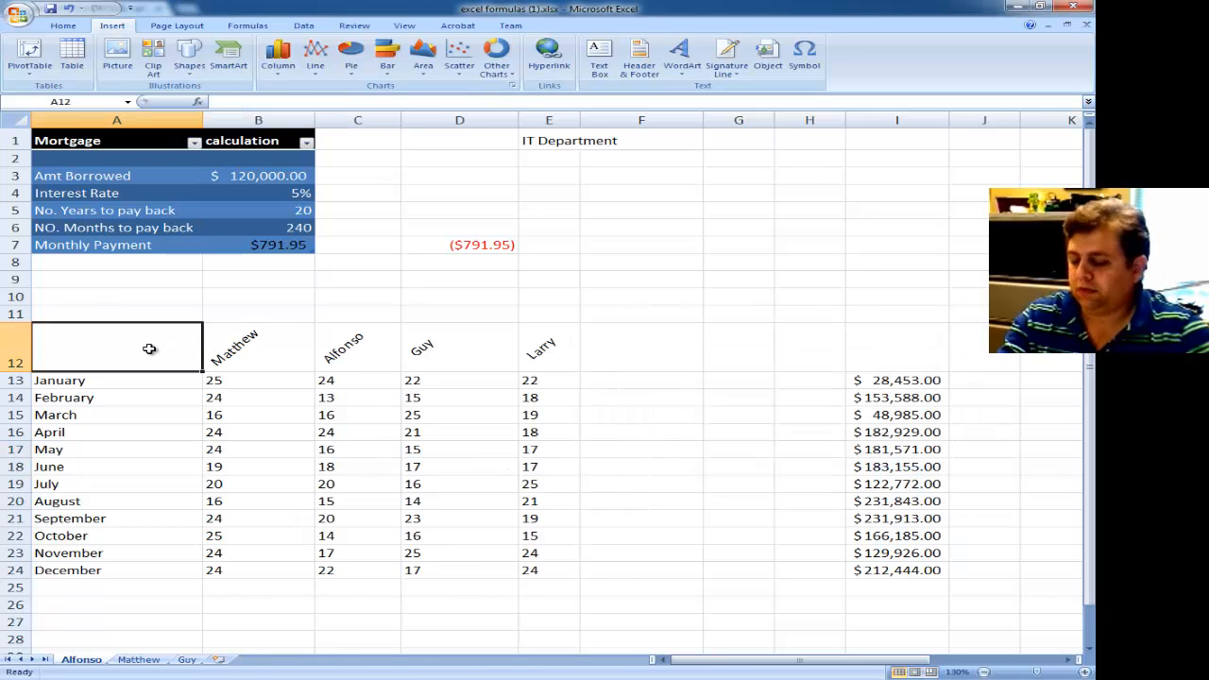
{"action": "type", "text": "tickets"}
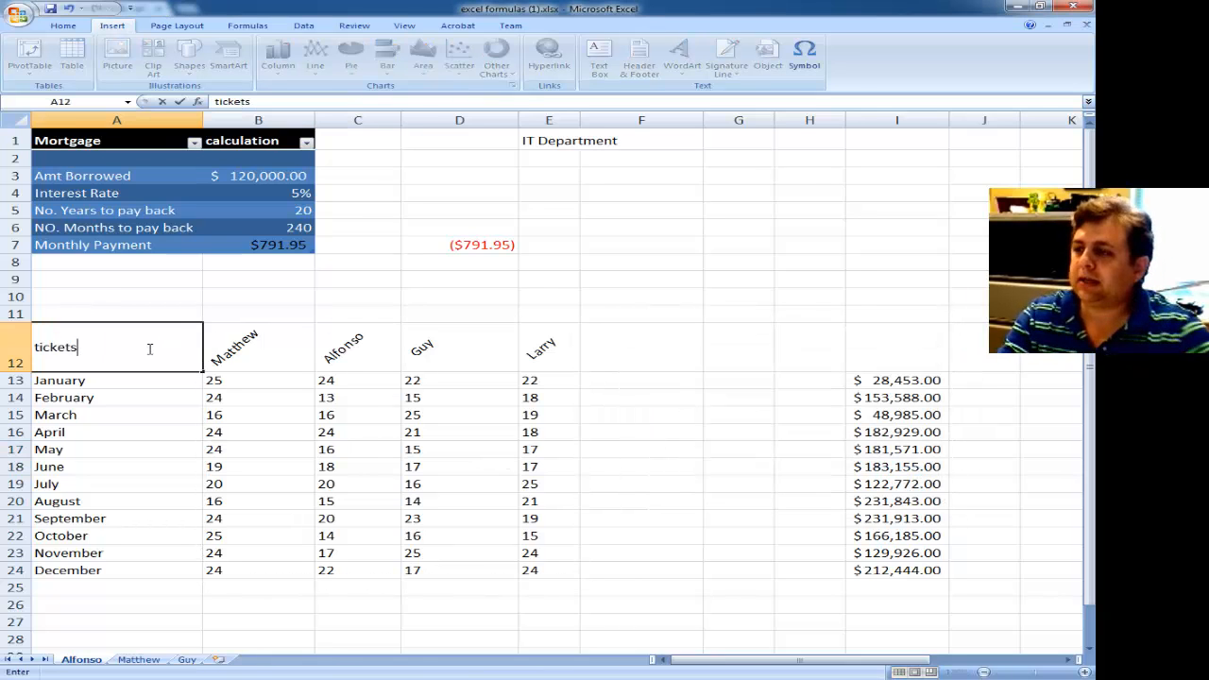
{"action": "left_click", "coordinate": [288, 404]}
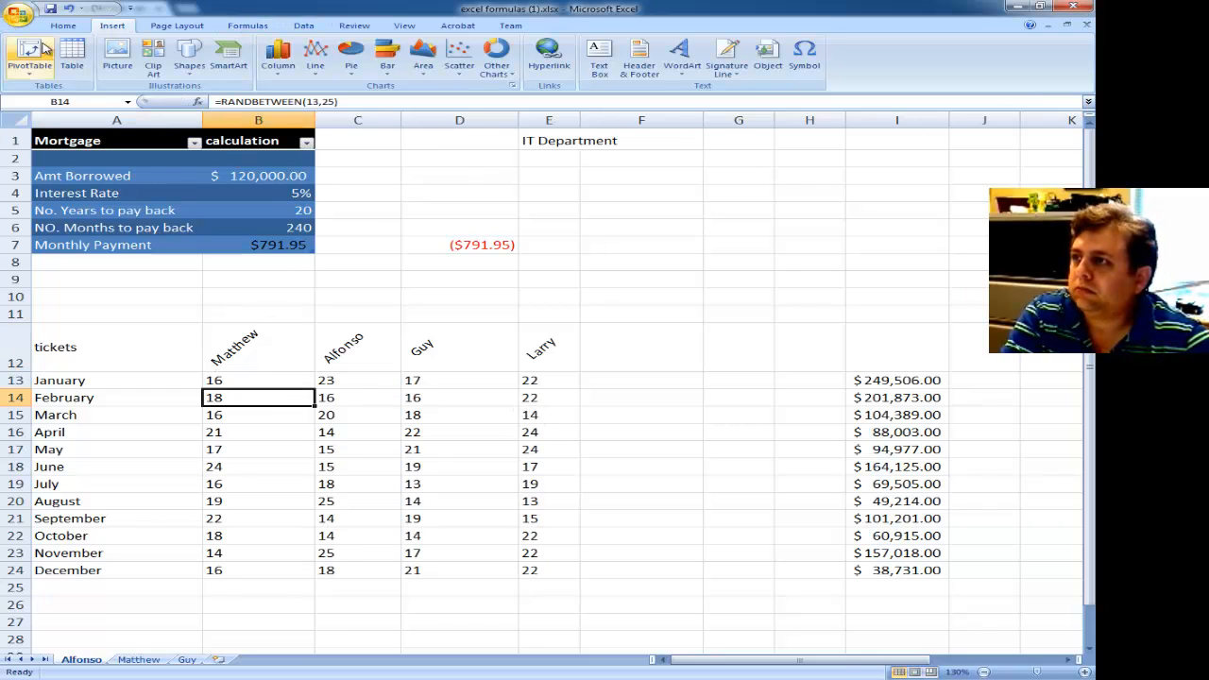
{"action": "left_click", "coordinate": [33, 75]}
{"action": "left_click", "coordinate": [52, 110]}
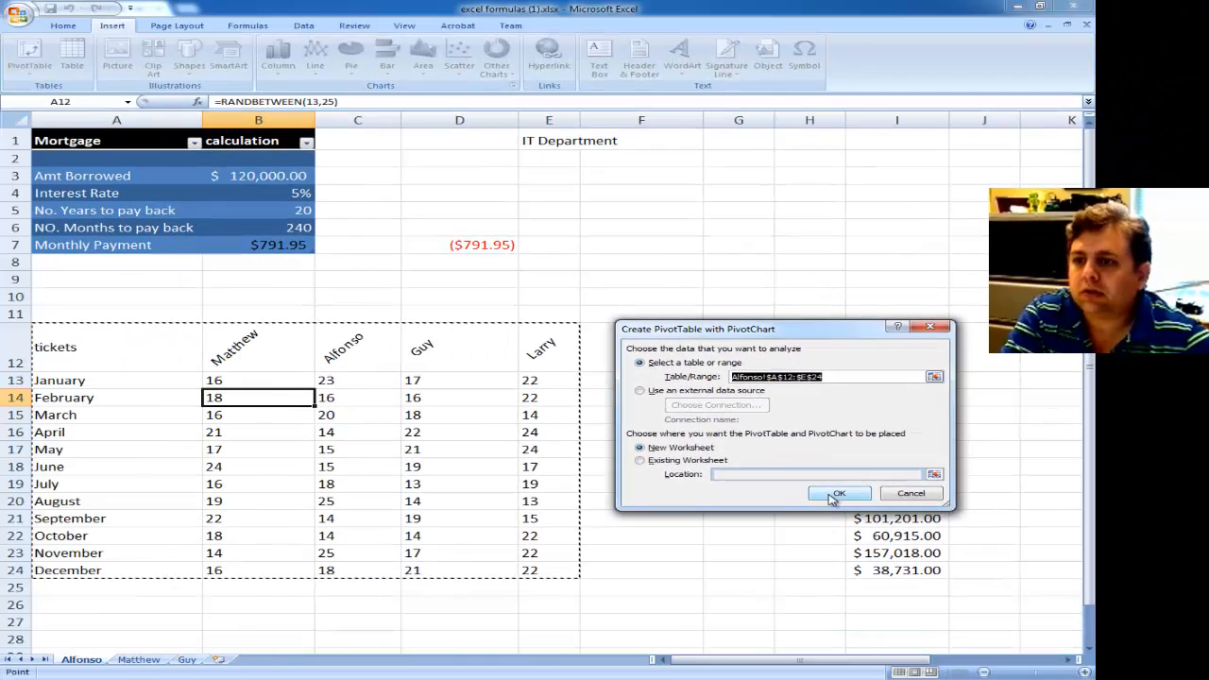
{"action": "left_click", "coordinate": [837, 494]}
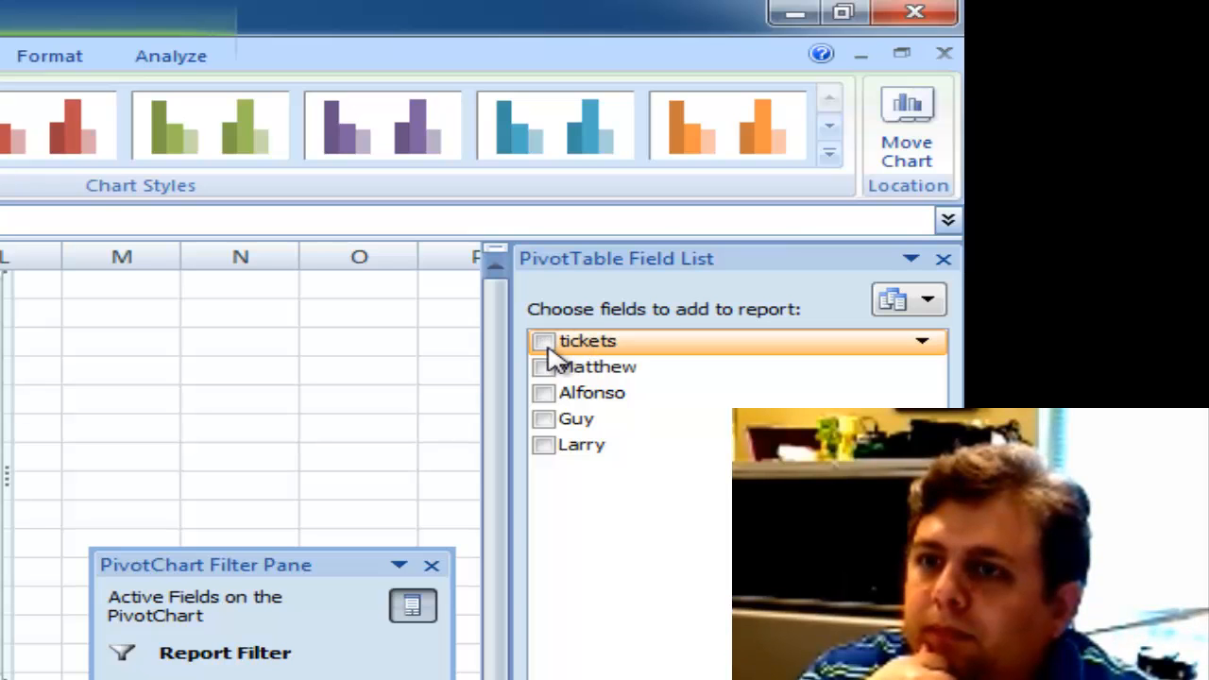
- Add tickets as the PivotChart's axis field and place all four person fields in Values, in their listed order
{"action": "left_click", "coordinate": [544, 342]}
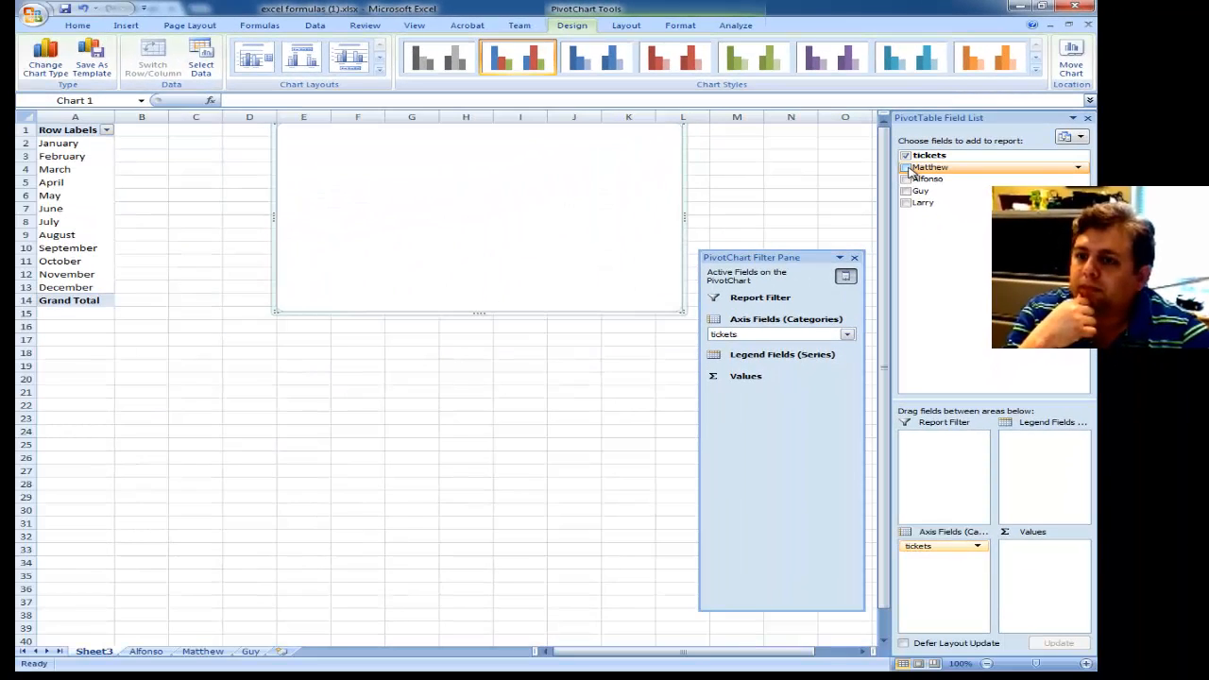
{"action": "mouse_move", "coordinate": [932, 170]}
{"action": "left_mouse_down"}
{"action": "mouse_move", "coordinate": [1074, 620]}
{"action": "mouse_move", "coordinate": [1049, 582]}
{"action": "left_mouse_up"}
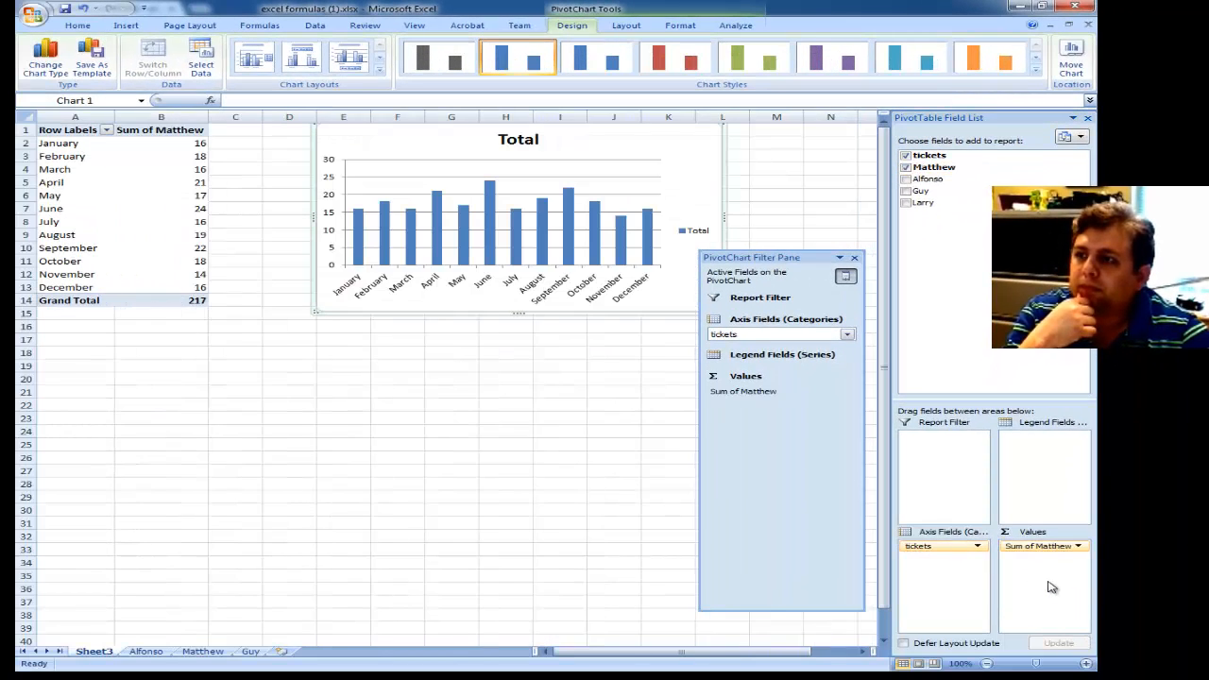
{"action": "left_click_drag", "start_coordinate": [927, 178], "coordinate": [1049, 576]}
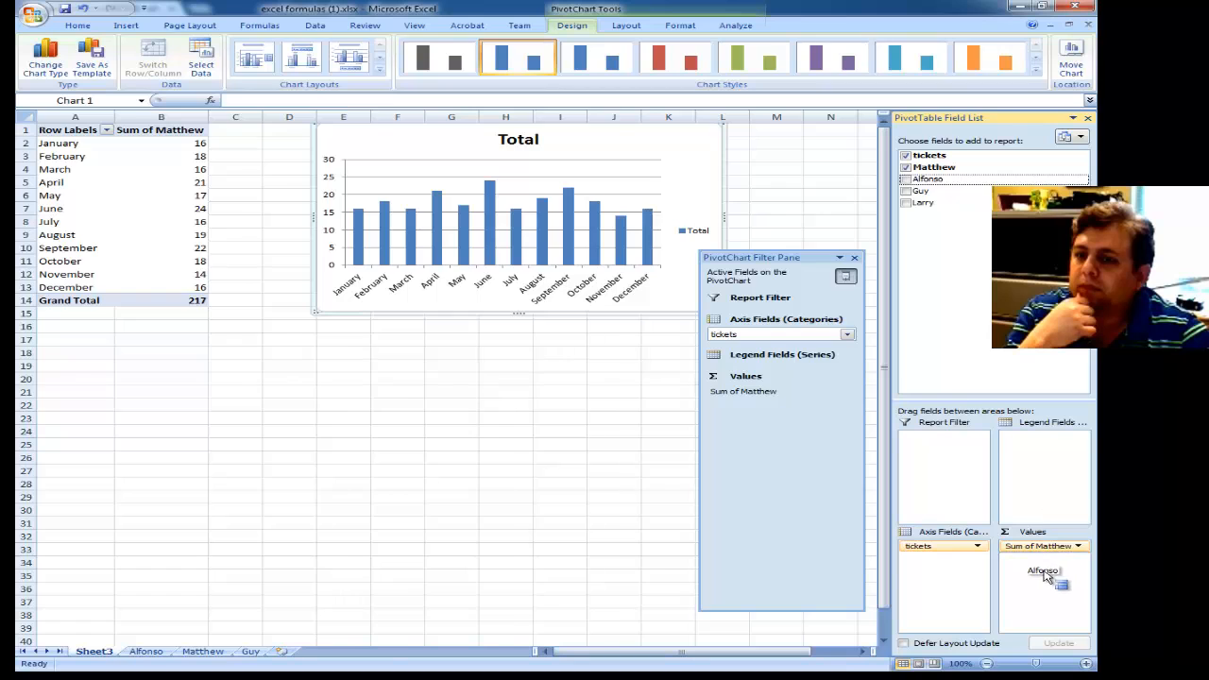
{"action": "left_click_drag", "start_coordinate": [920, 191], "coordinate": [1036, 578]}
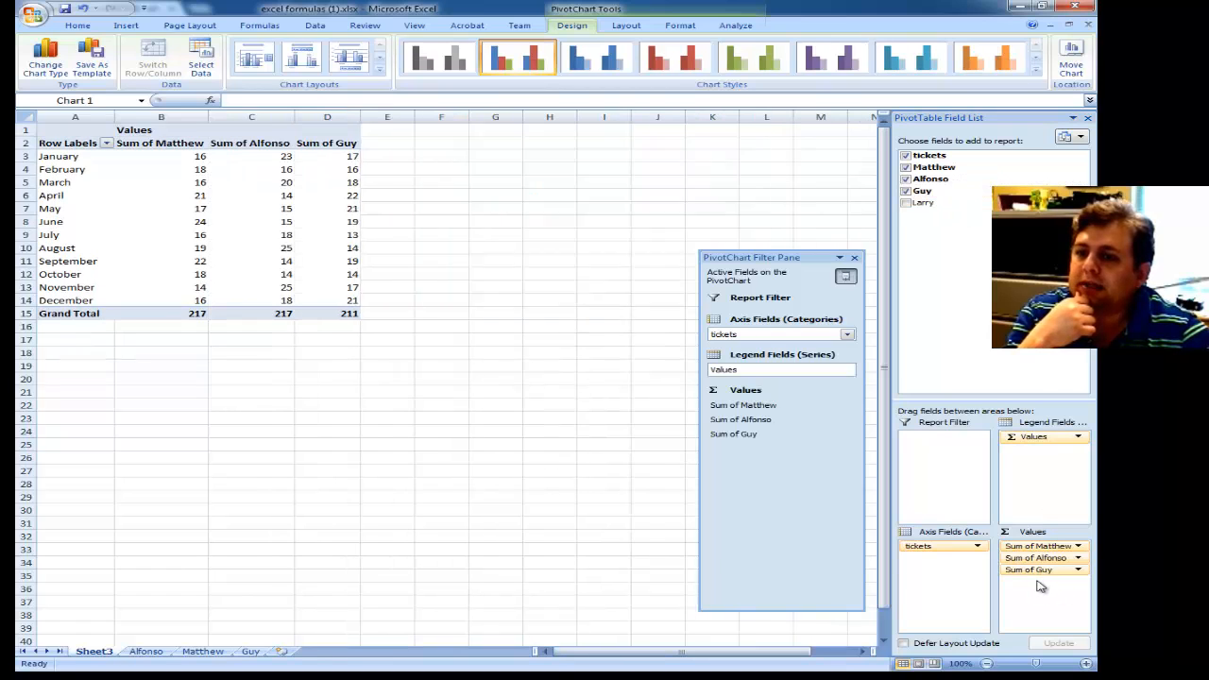
{"action": "left_click_drag", "start_coordinate": [918, 203], "coordinate": [1027, 590]}
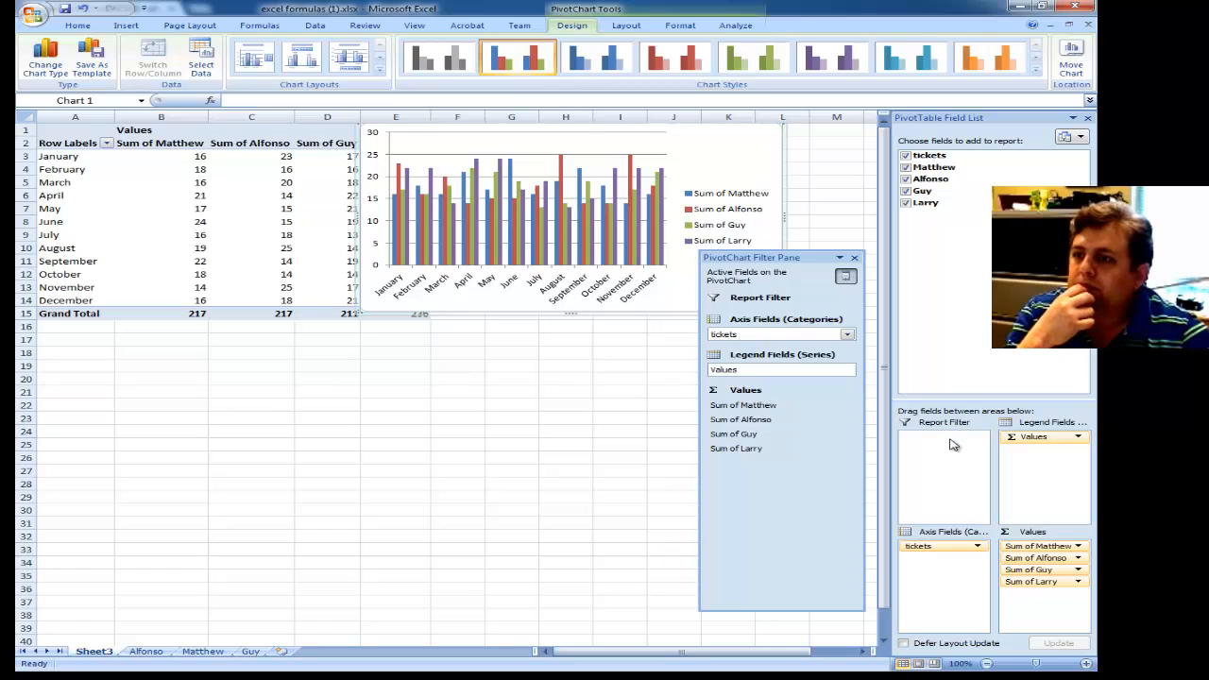
- Move the PivotChart below the pivot table and enlarge it so that it reaches down to about row 39
{"action": "left_click_drag", "start_coordinate": [808, 263], "coordinate": [815, 291]}
{"action": "left_click", "coordinate": [518, 151]}
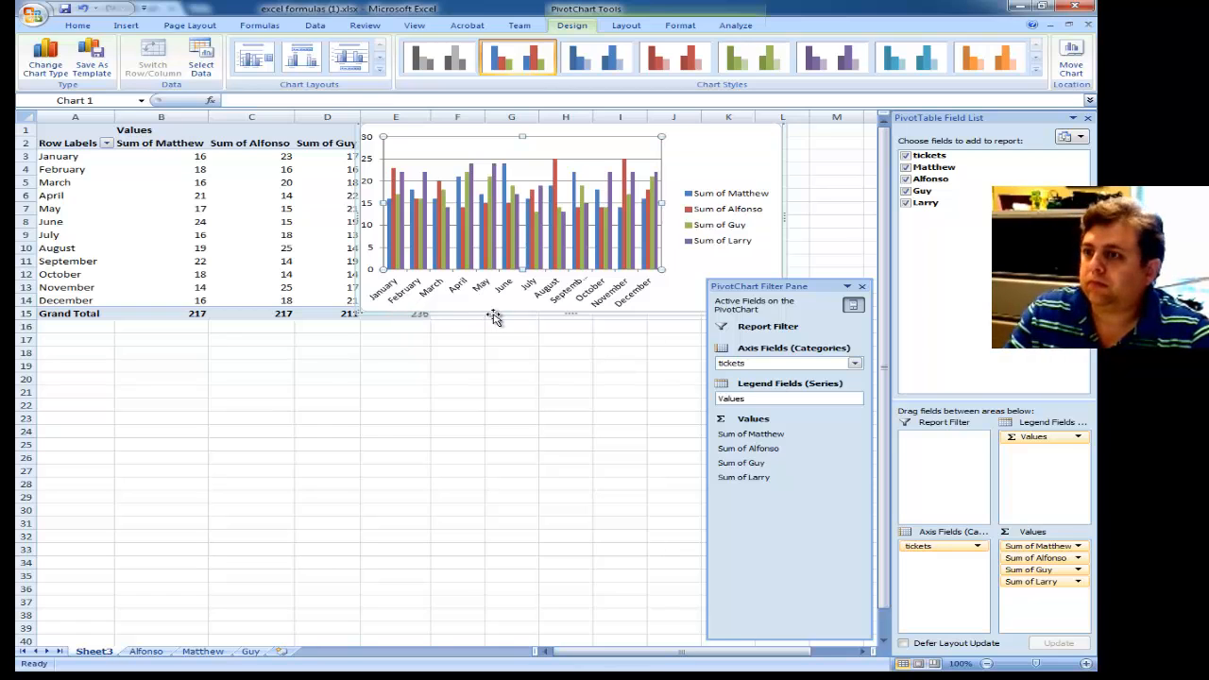
{"action": "left_click_drag", "start_coordinate": [539, 315], "coordinate": [298, 525]}
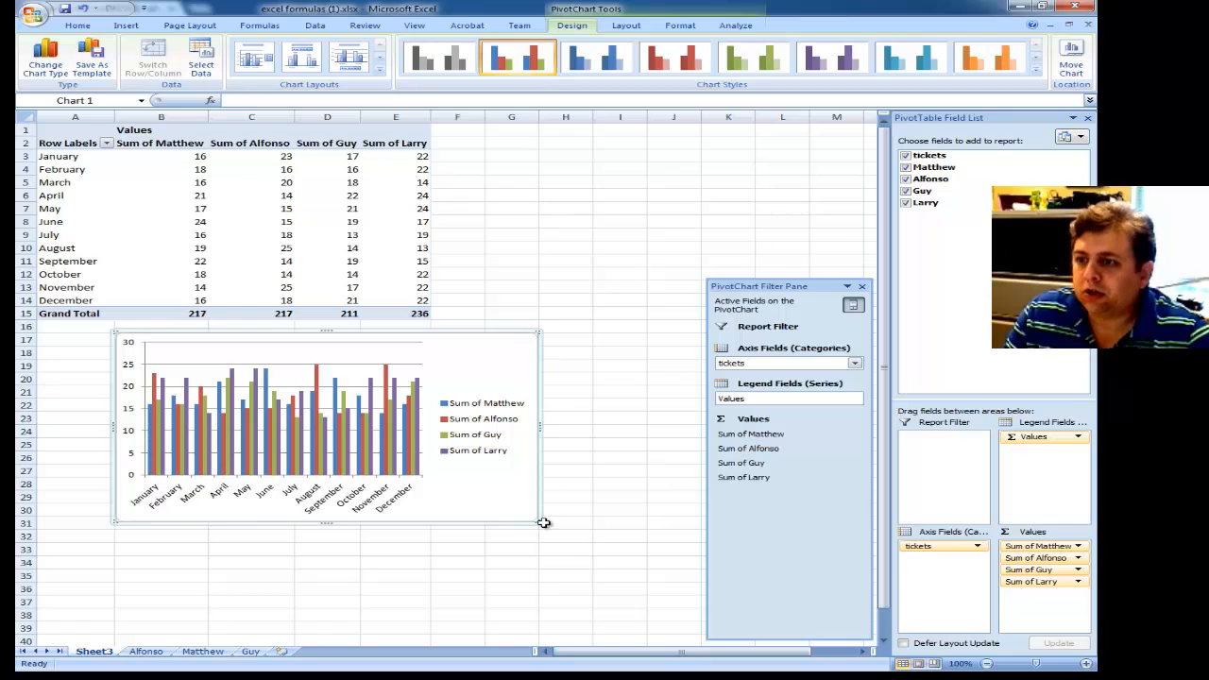
{"action": "left_click_drag", "start_coordinate": [535, 521], "coordinate": [699, 625]}
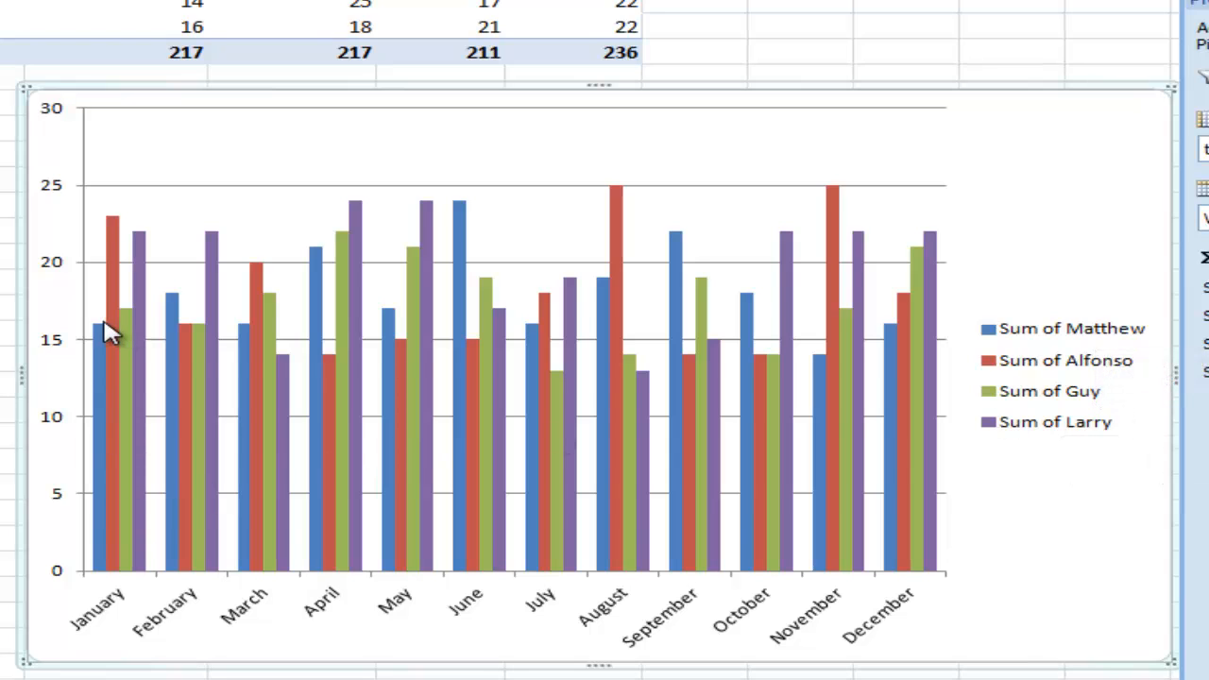
- Compare the pivot table and chart on Sheet3 with the source tickets table on the adjacent worksheet, and return to Sheet3
{"action": "mouse_move", "coordinate": [130, 269]}
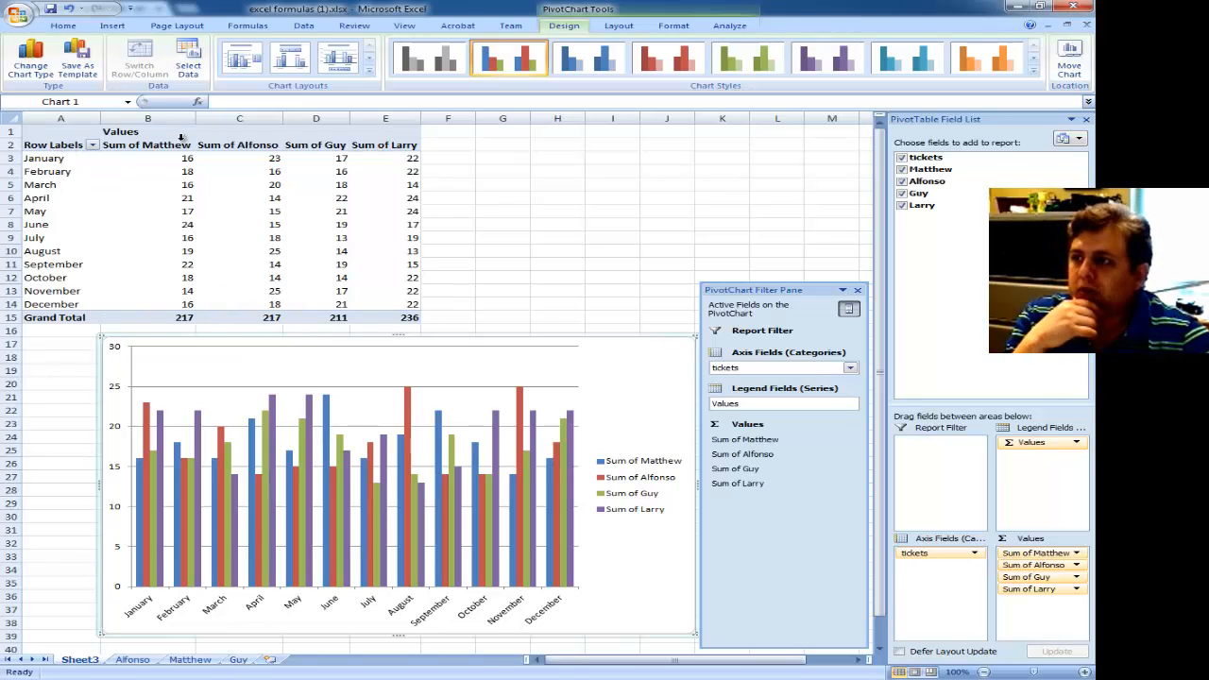
{"action": "left_click", "coordinate": [132, 660]}
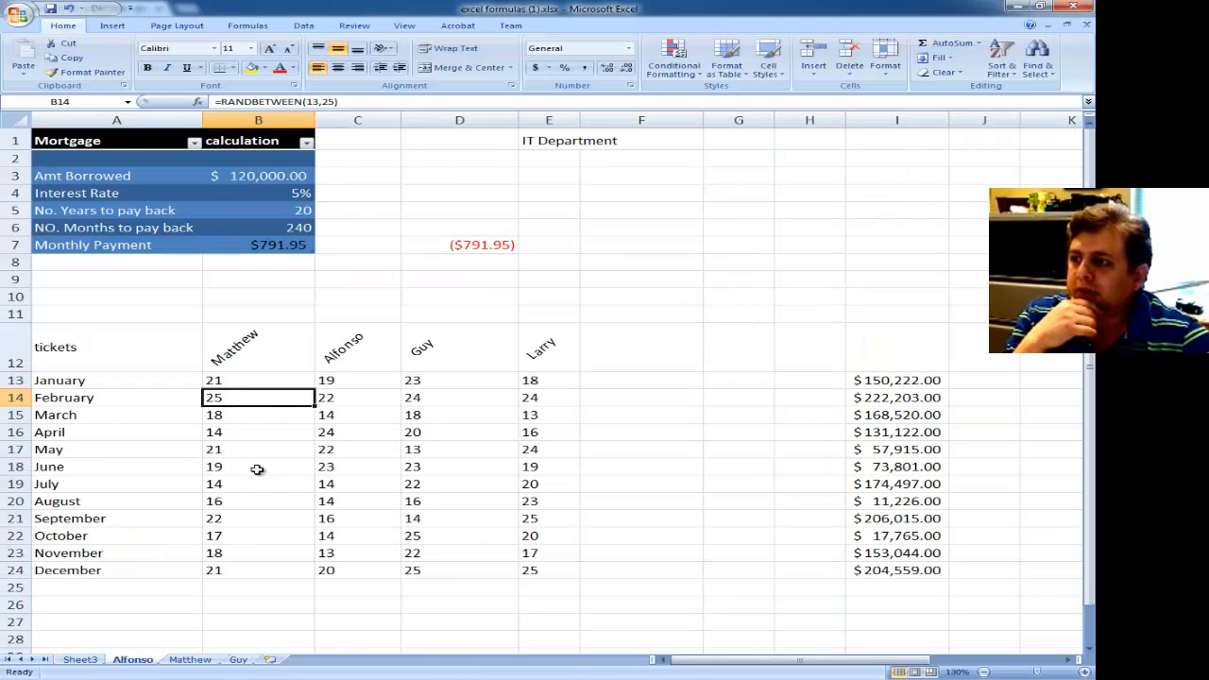
{"action": "left_click", "coordinate": [80, 659]}
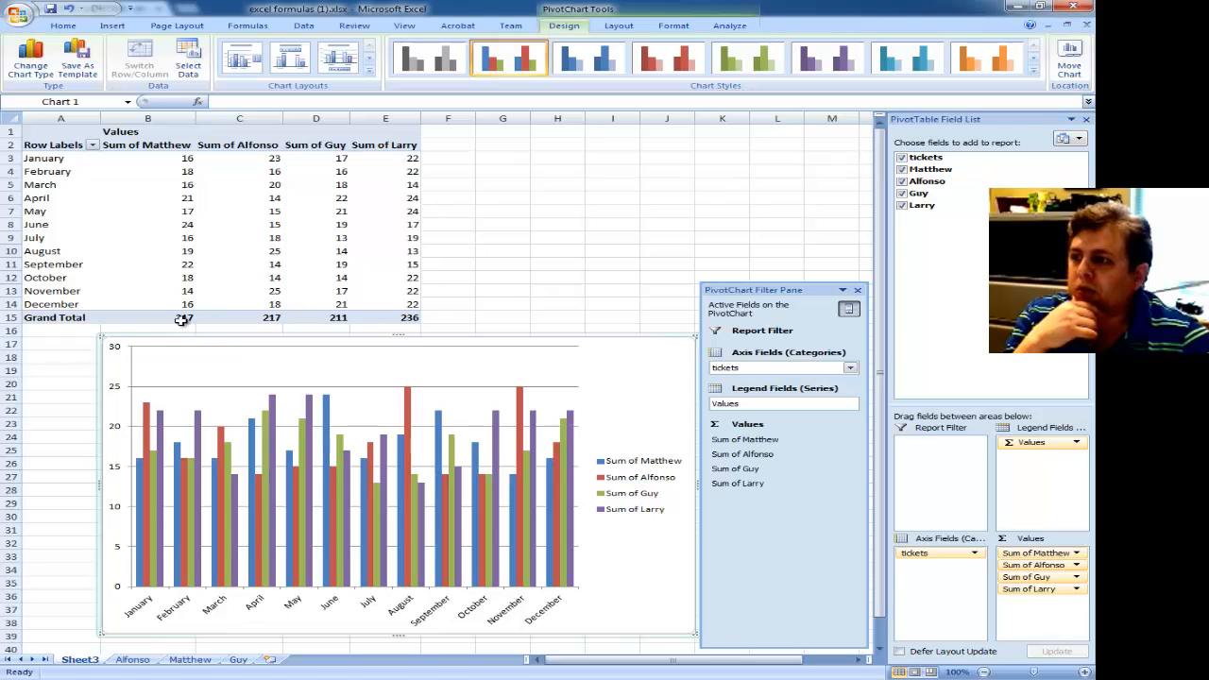
{"action": "mouse_move", "coordinate": [279, 321]}
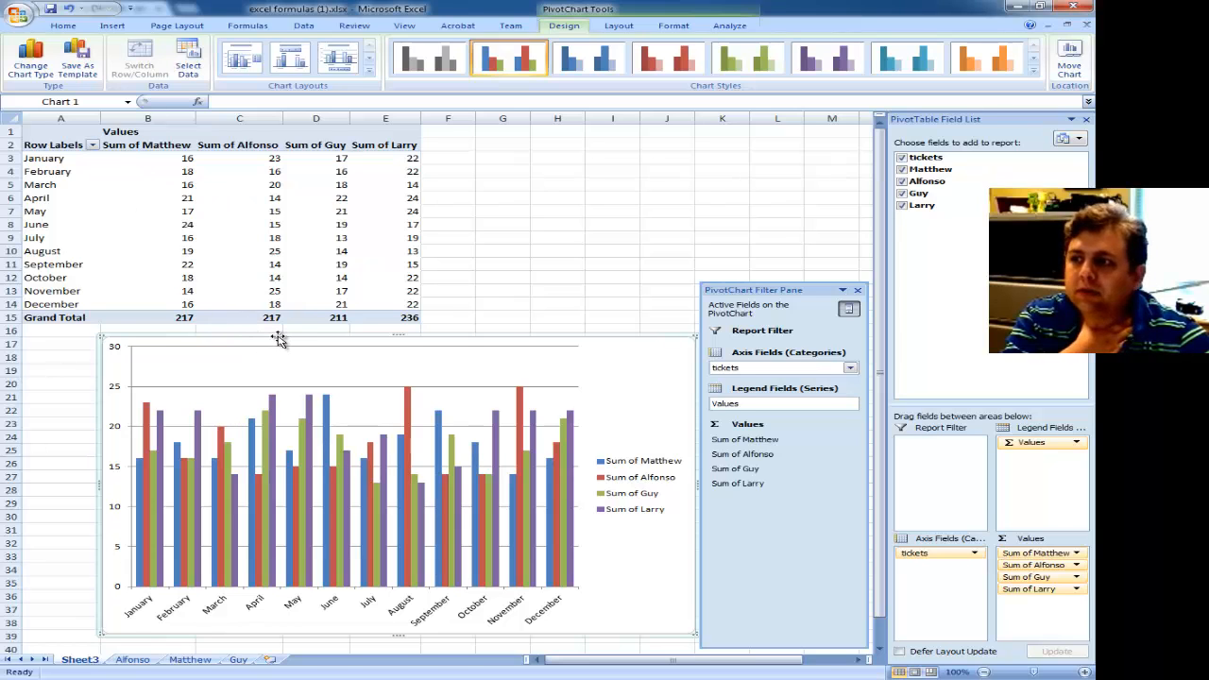
- Move the PivotChart to start at column A directly beneath the Grand Total row, and deselect it
{"action": "left_click_drag", "start_coordinate": [277, 340], "coordinate": [199, 322]}
{"action": "left_click", "coordinate": [492, 253]}
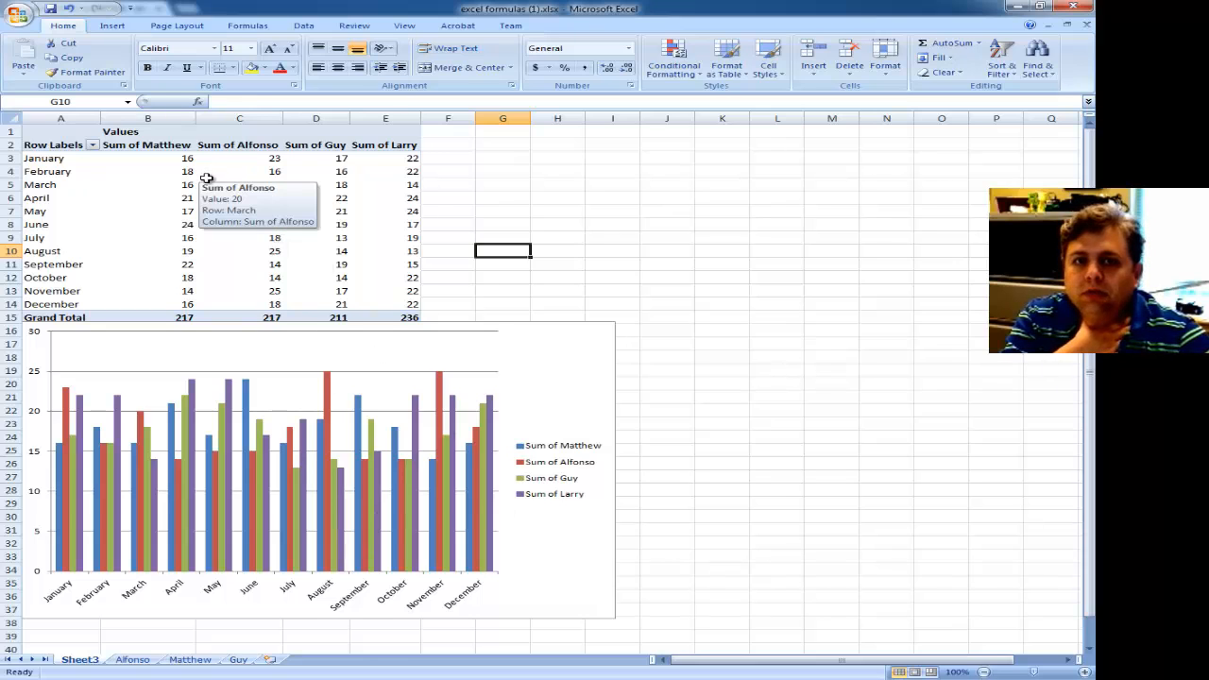
- Remove the tickets field from the PivotChart to compare each person's overall total, and add the field back
{"action": "left_click", "coordinate": [377, 484]}
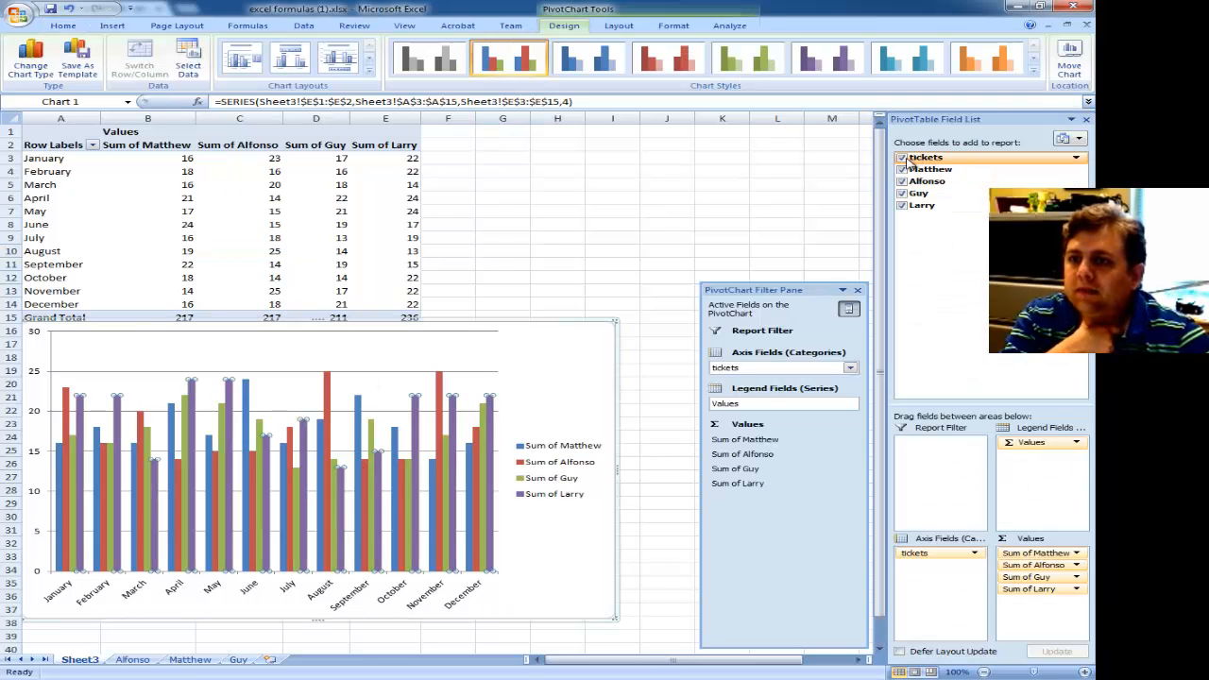
{"action": "left_click", "coordinate": [904, 159]}
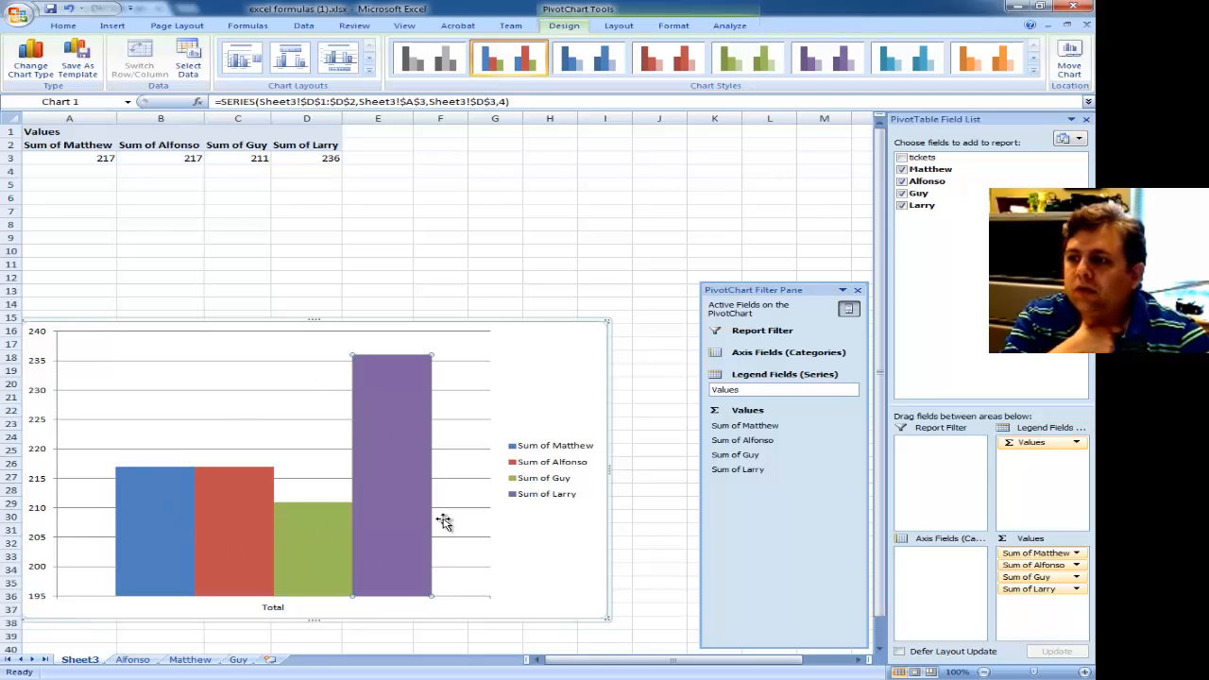
{"action": "mouse_move", "coordinate": [351, 530]}
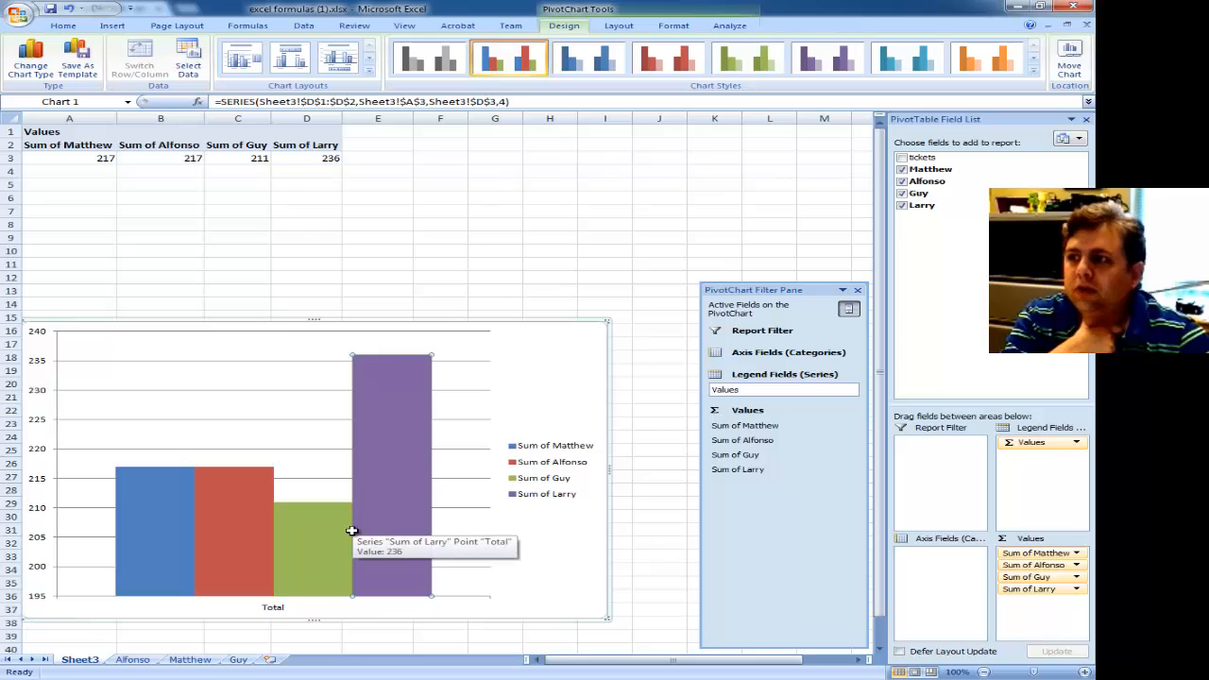
{"action": "left_click", "coordinate": [901, 157]}
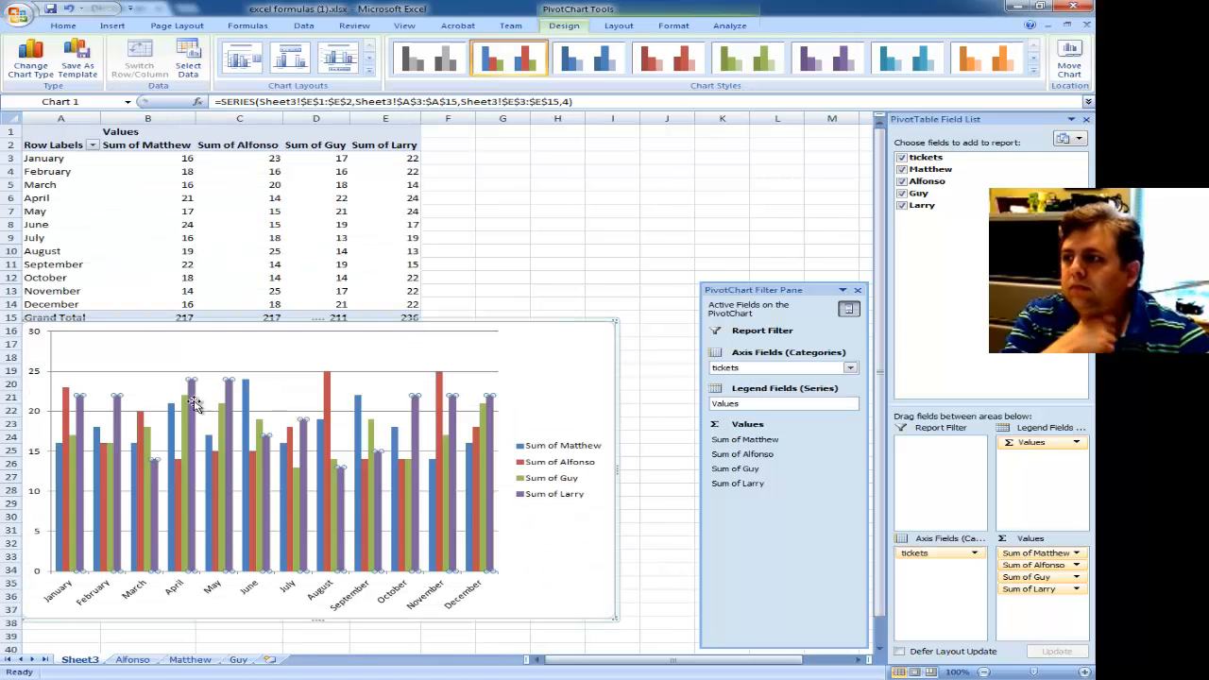
- Remove the first, fourth and third person fields from the PivotChart, keeping only tickets and the second person's field
{"action": "left_click", "coordinate": [902, 169]}
{"action": "left_click", "coordinate": [902, 205]}
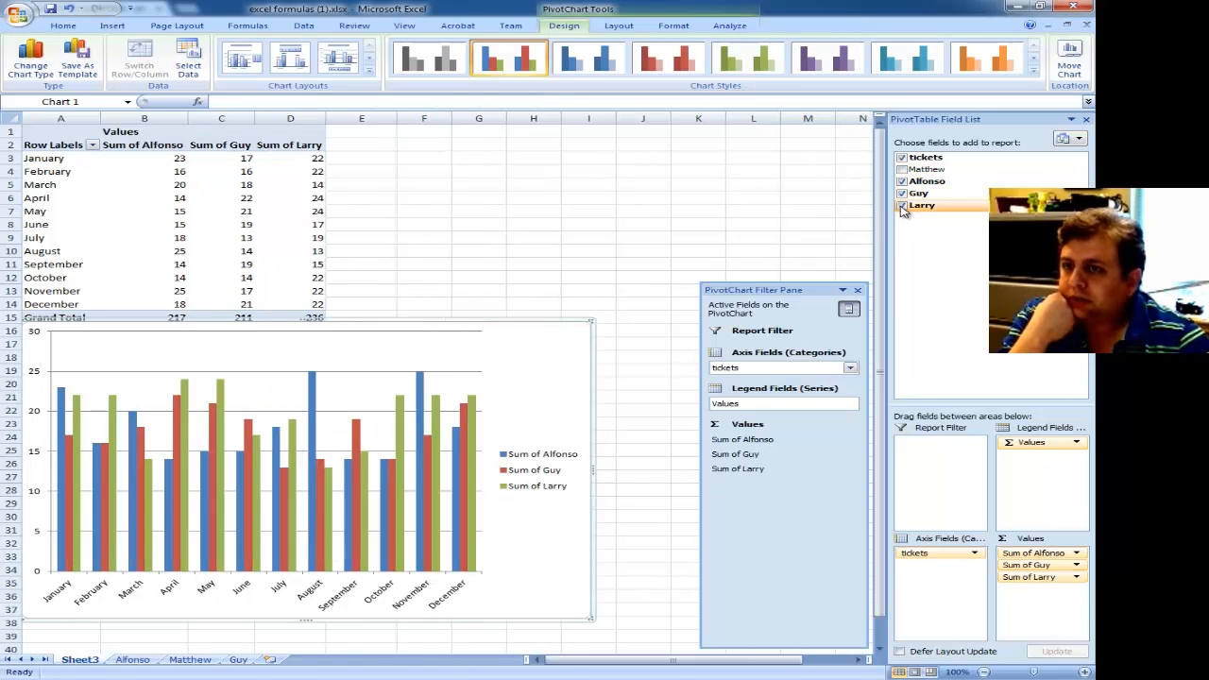
{"action": "left_click", "coordinate": [902, 192]}
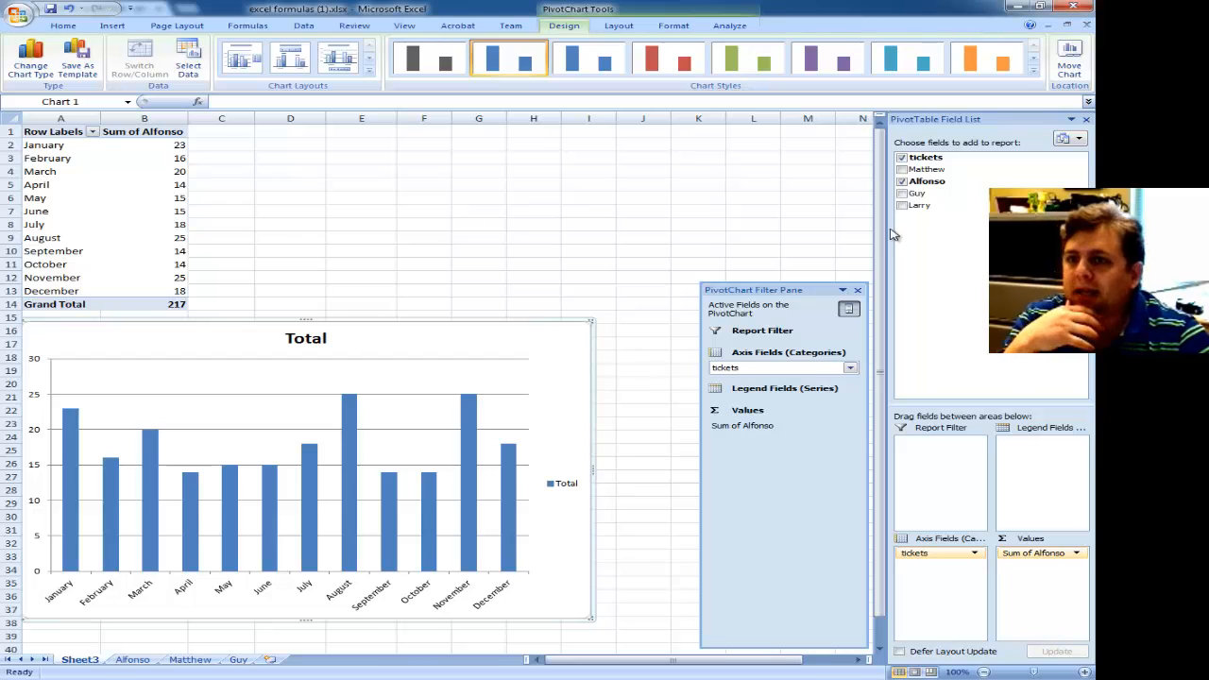
- Add the fourth, third and first person fields back to the PivotChart, in that order
{"action": "left_click", "coordinate": [902, 205]}
{"action": "left_click", "coordinate": [902, 193]}
{"action": "left_click", "coordinate": [902, 169]}
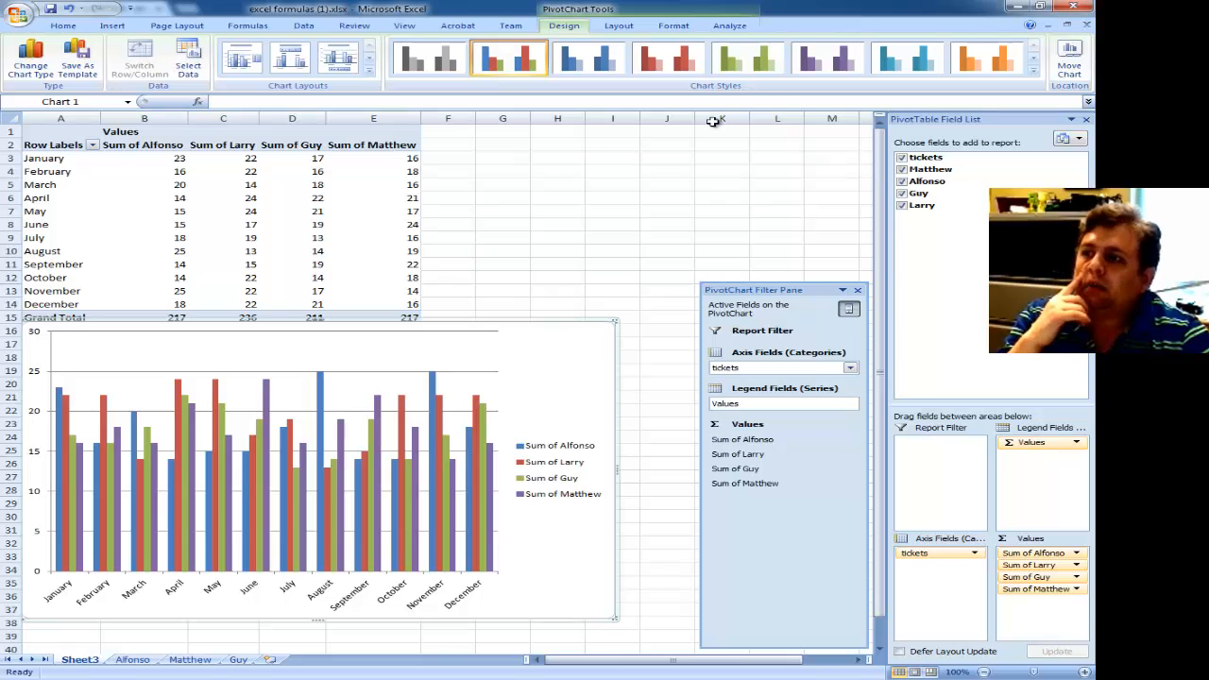
- Shift the PivotChart slightly down to row 16 so it no longer covers the Grand Total row, and deselect it
{"action": "left_click", "coordinate": [395, 348]}
{"action": "left_click_drag", "start_coordinate": [395, 347], "coordinate": [467, 327]}
{"action": "left_click", "coordinate": [505, 281]}
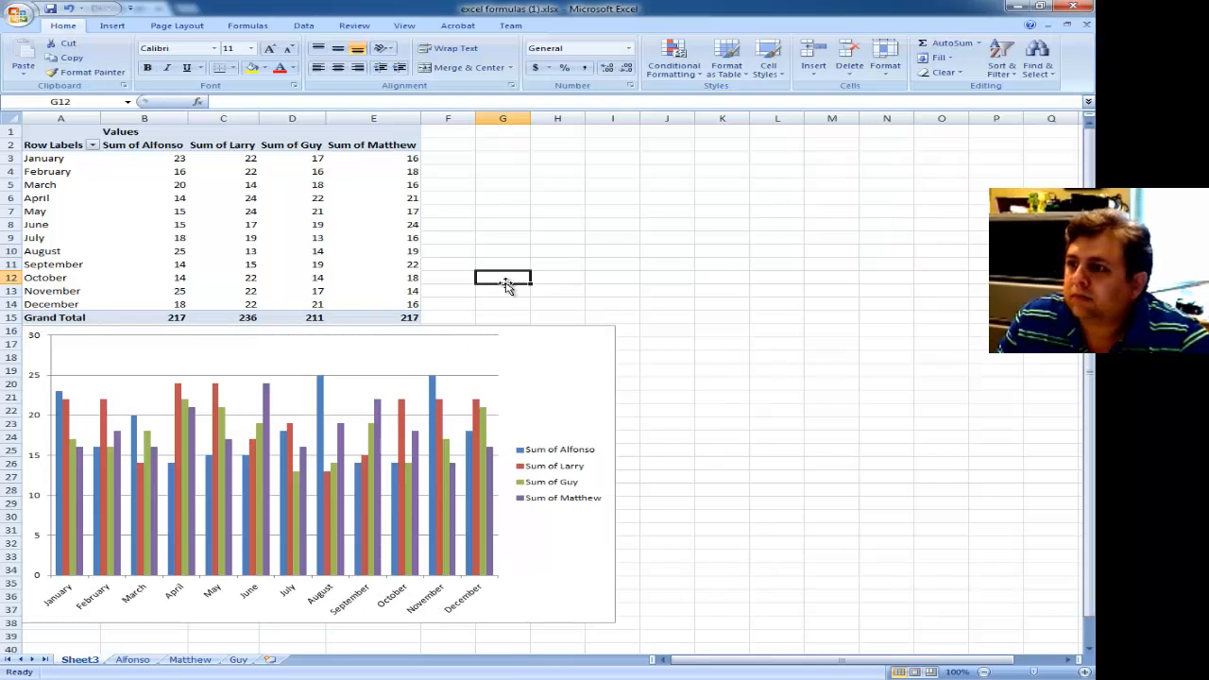
- Try the black-background chart style in red and in purple on the PivotChart, and settle on its multicolor version
{"action": "left_click", "coordinate": [532, 345]}
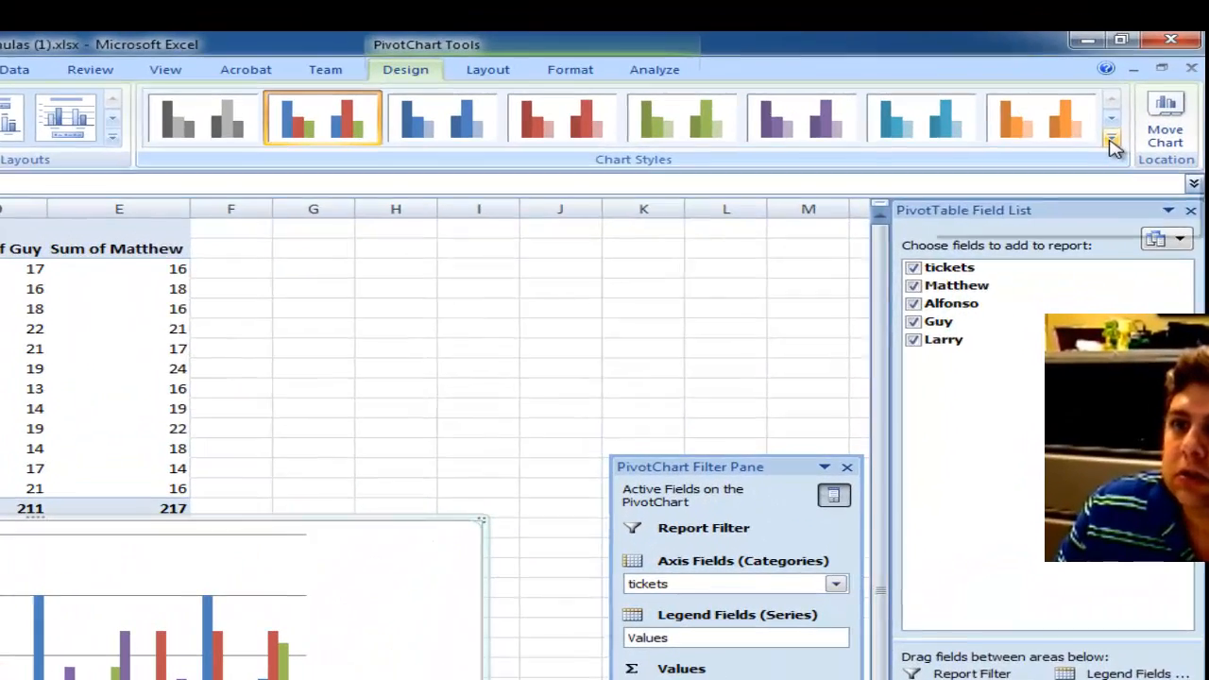
{"action": "left_click", "coordinate": [1072, 104]}
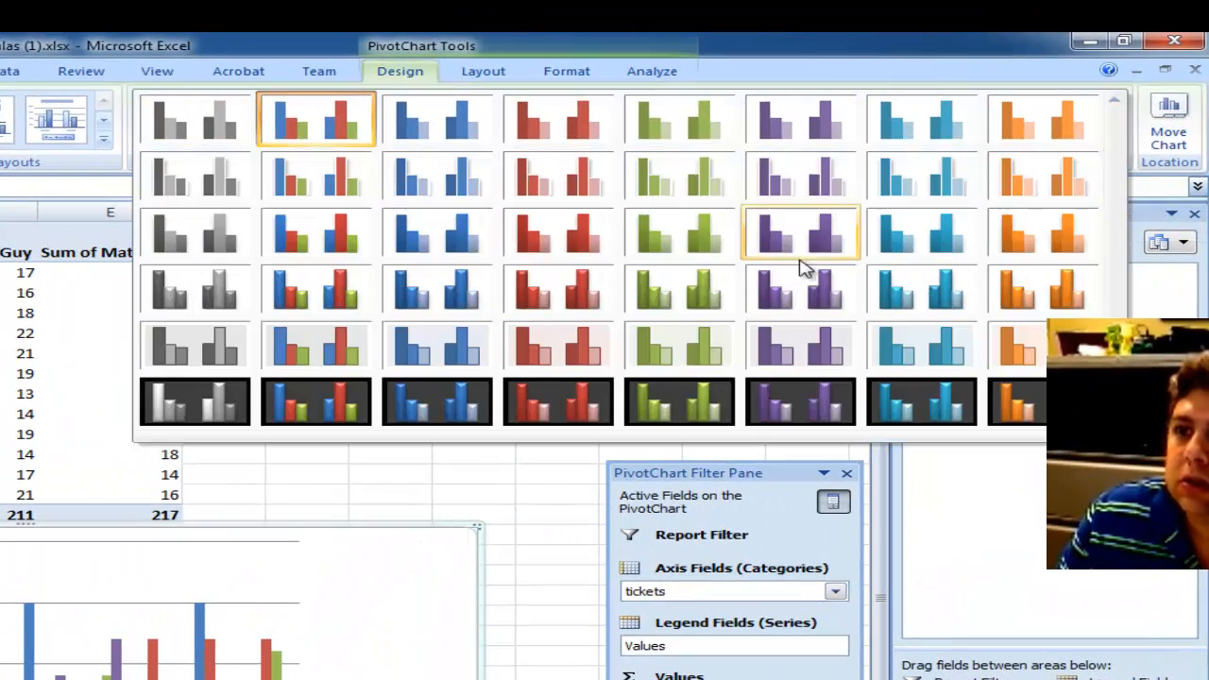
{"action": "left_click", "coordinate": [546, 413]}
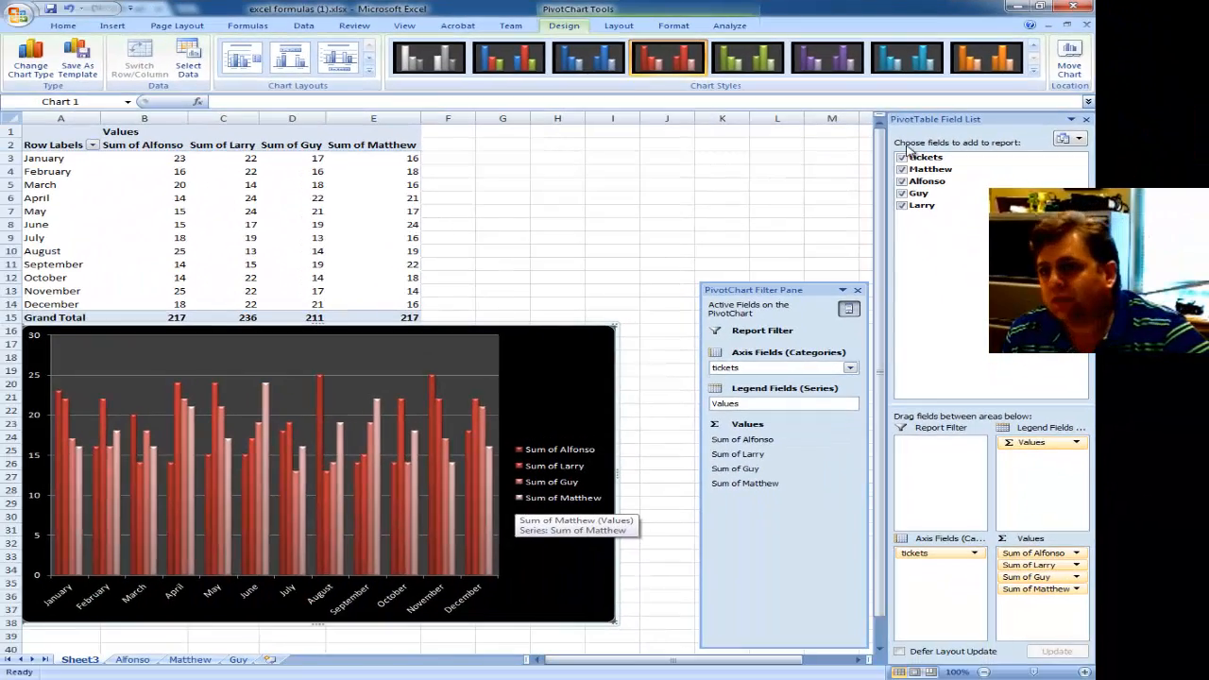
{"action": "left_click", "coordinate": [853, 64]}
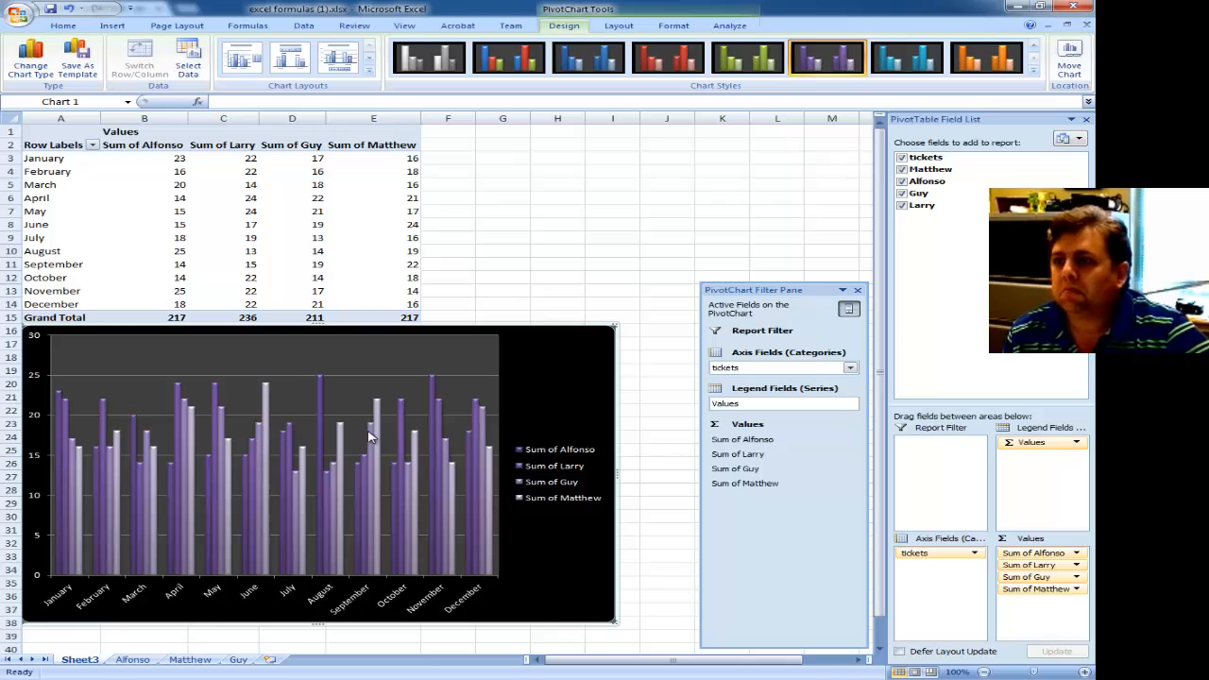
{"action": "left_click", "coordinate": [524, 74]}
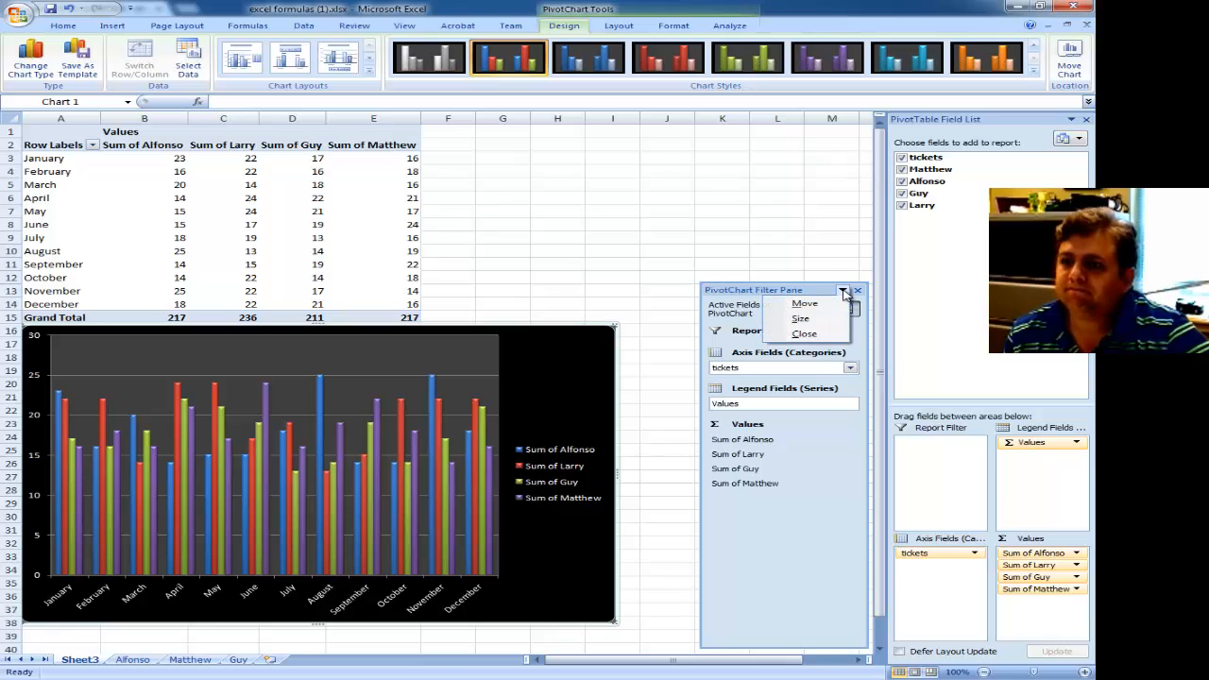
{"action": "left_click", "coordinate": [844, 292]}
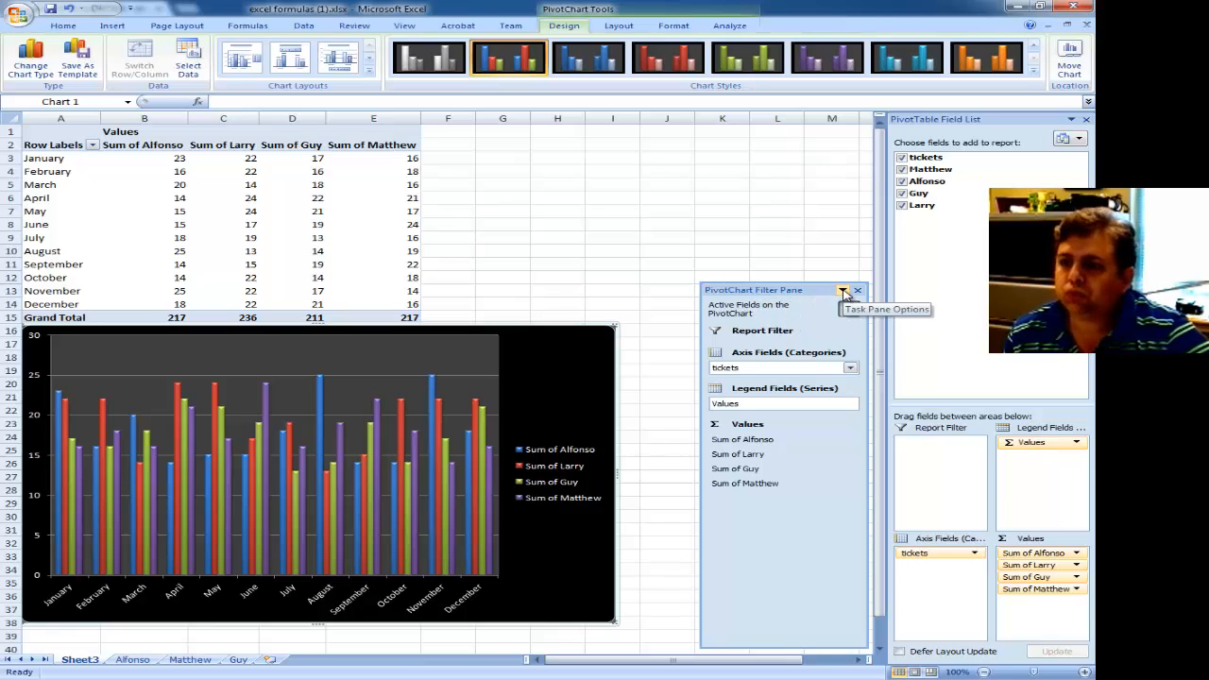
- Filter the PivotChart's tickets axis field to show only January
{"action": "left_click", "coordinate": [851, 367]}
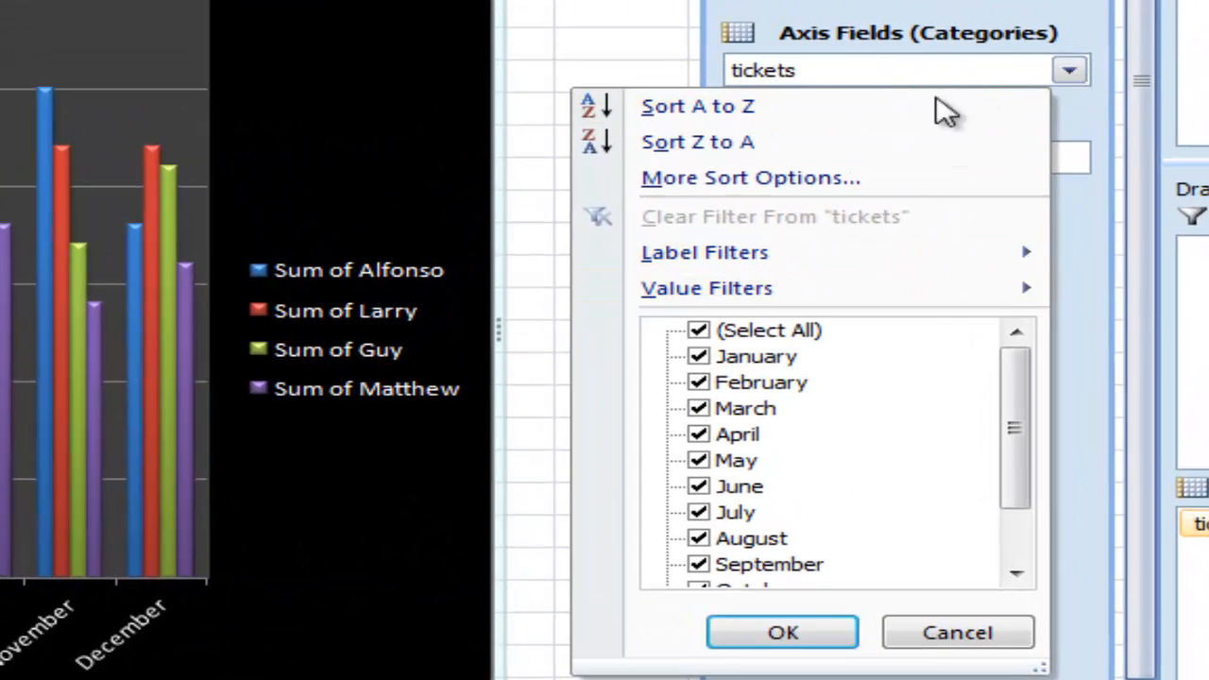
{"action": "left_click", "coordinate": [700, 330]}
{"action": "left_click", "coordinate": [698, 358]}
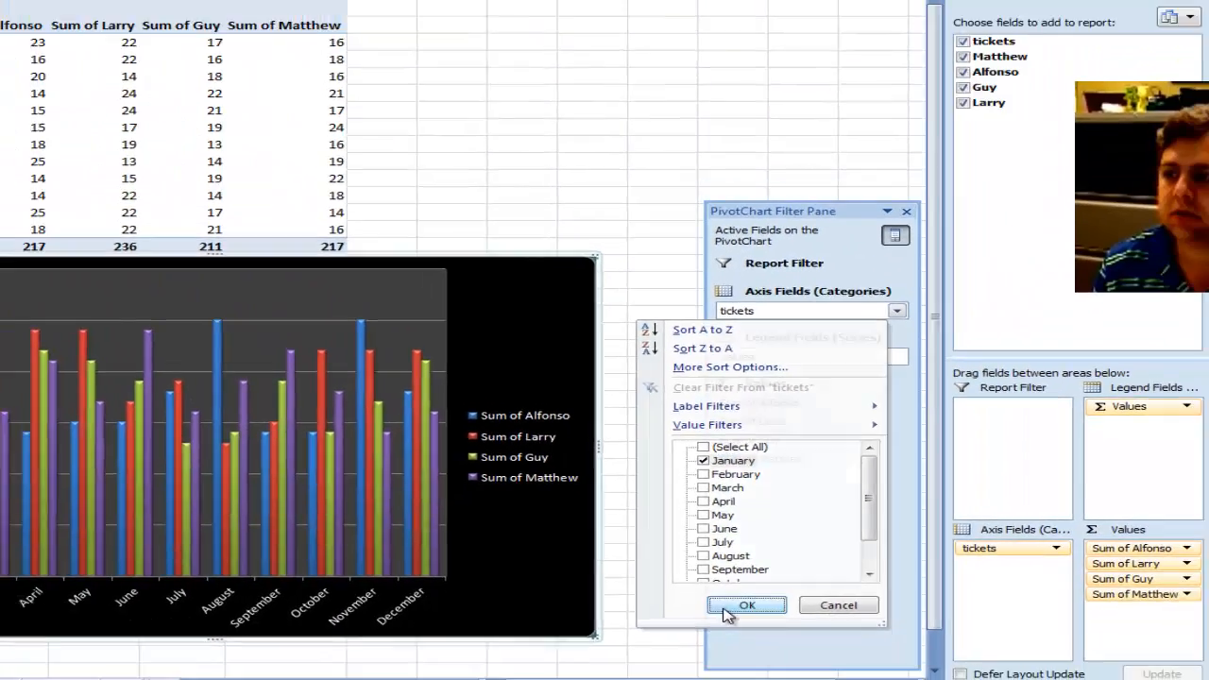
{"action": "left_click", "coordinate": [782, 631]}
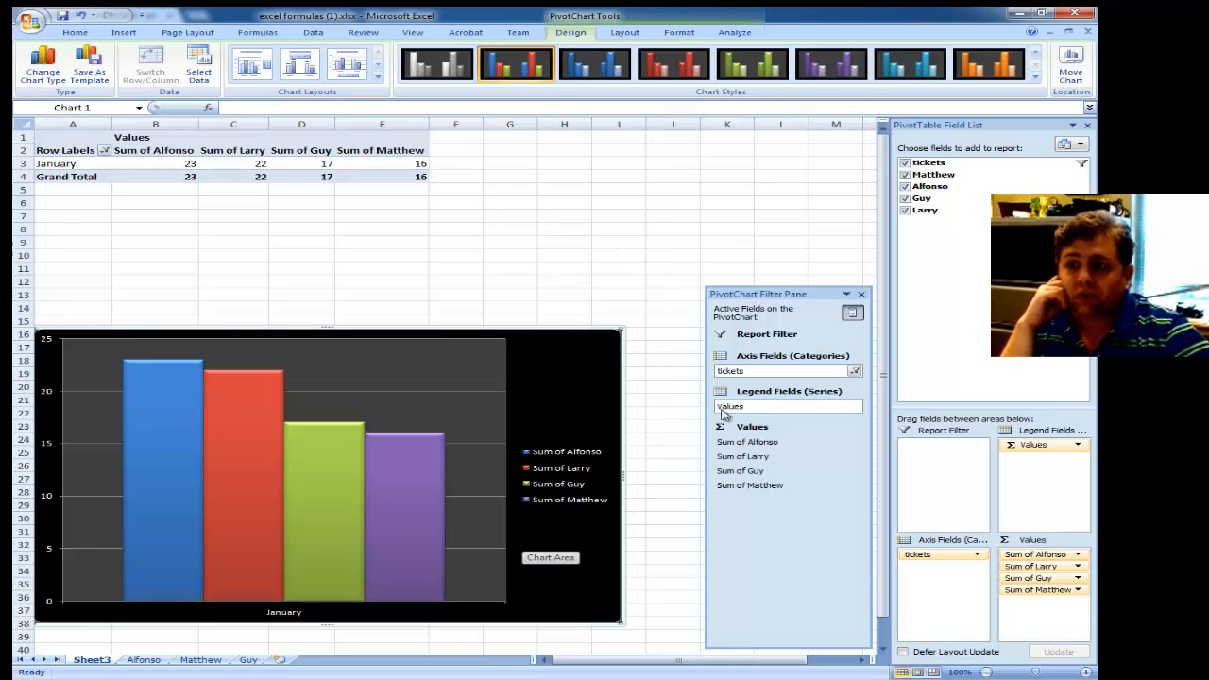
- Reselect all months in the tickets axis filter of the PivotChart
{"action": "left_click", "coordinate": [854, 375]}
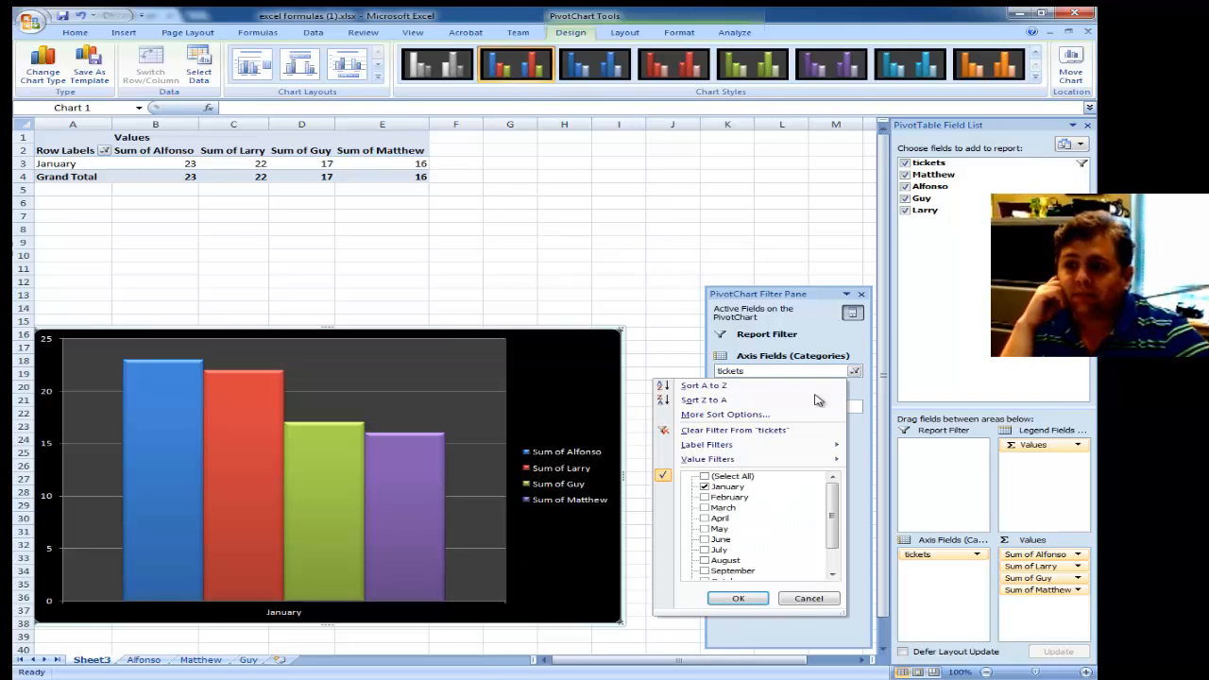
{"action": "left_click", "coordinate": [703, 476]}
{"action": "left_click", "coordinate": [741, 602]}
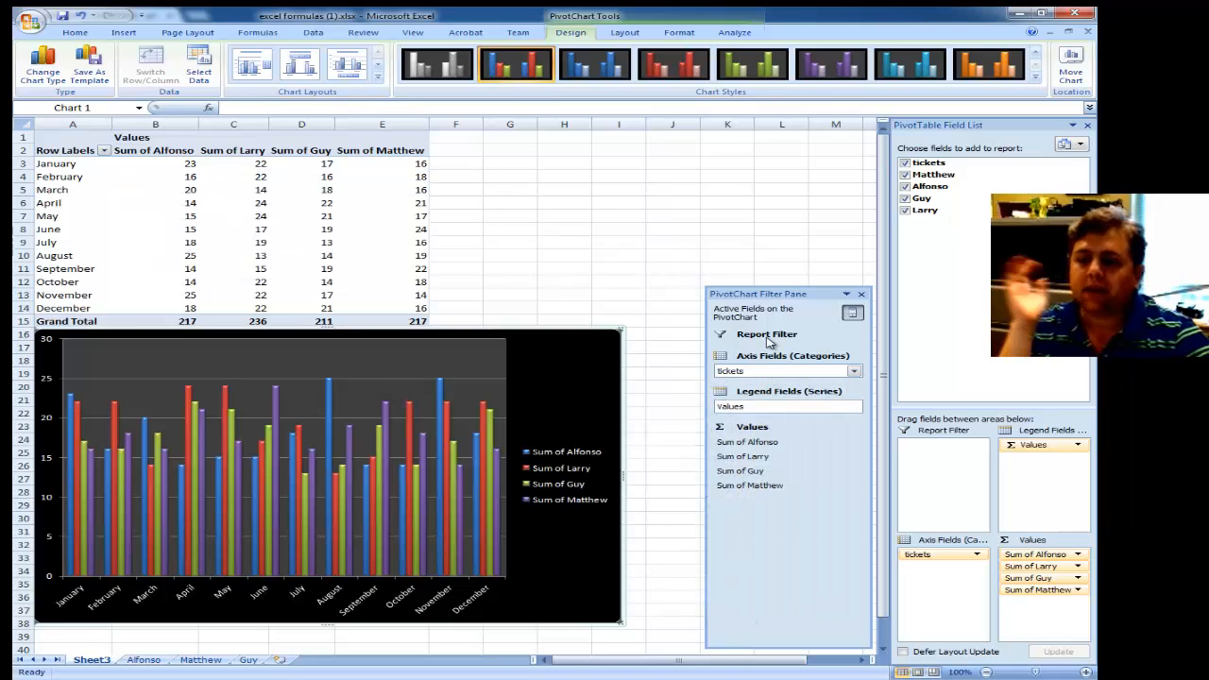